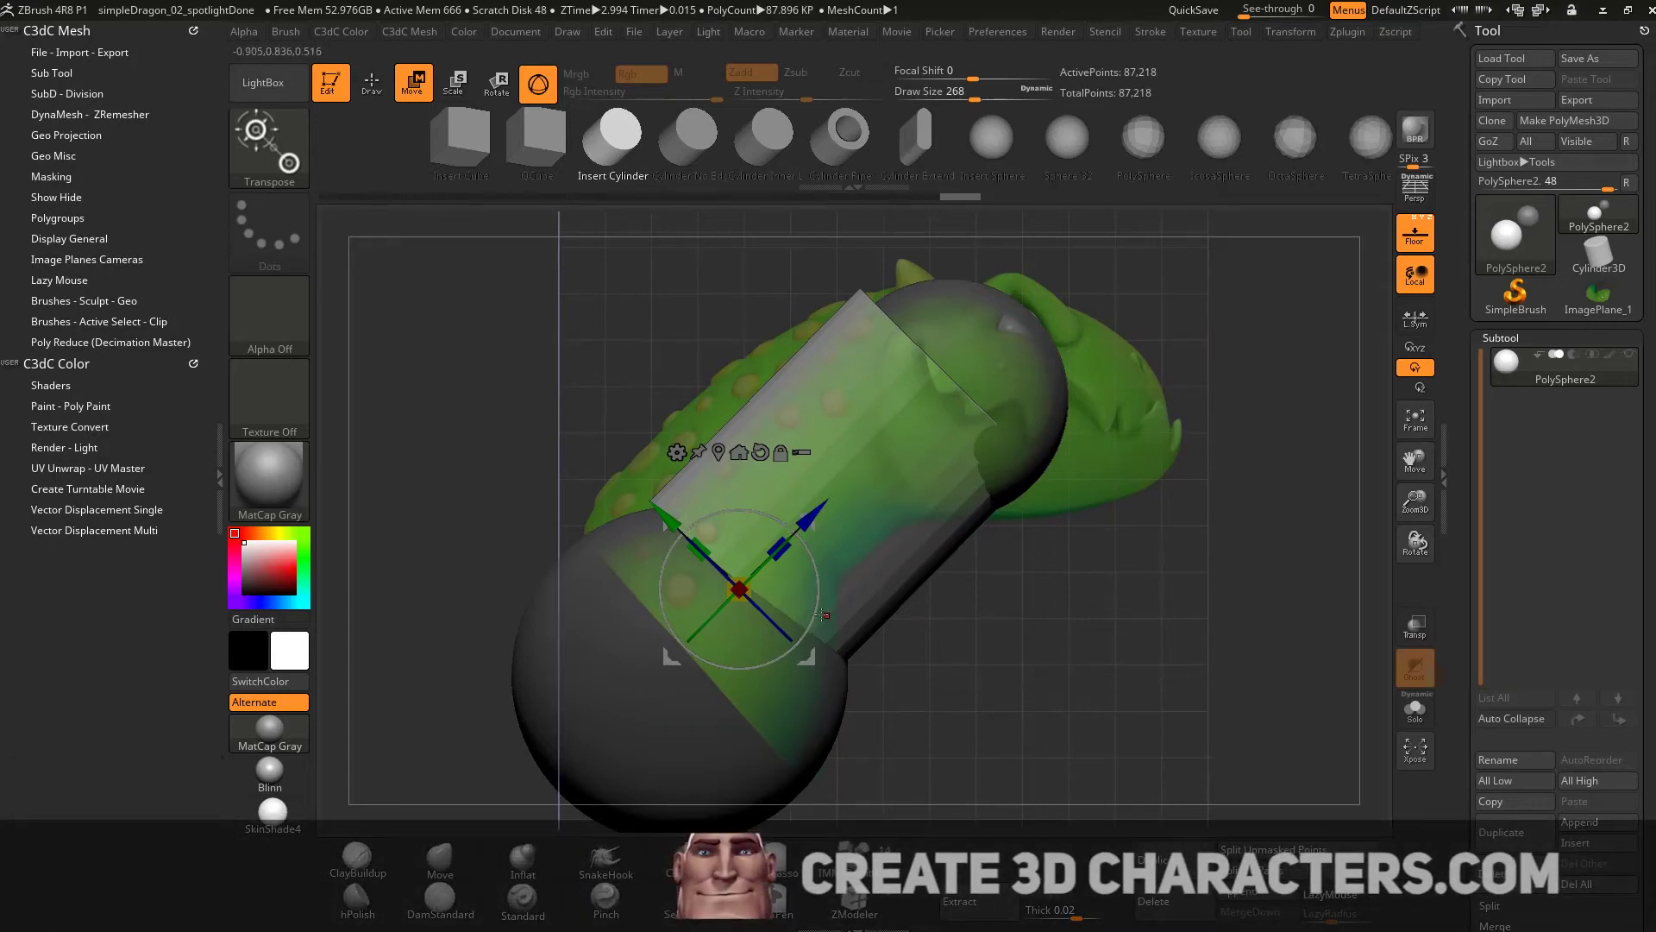
Step: Position the cylinder over the dragon's neck, lengthen it slightly, and narrow its head end with the Taper deformer to fit the reference
{"action": "left_click_drag", "start_coordinate": [823, 615], "coordinate": [774, 645]}
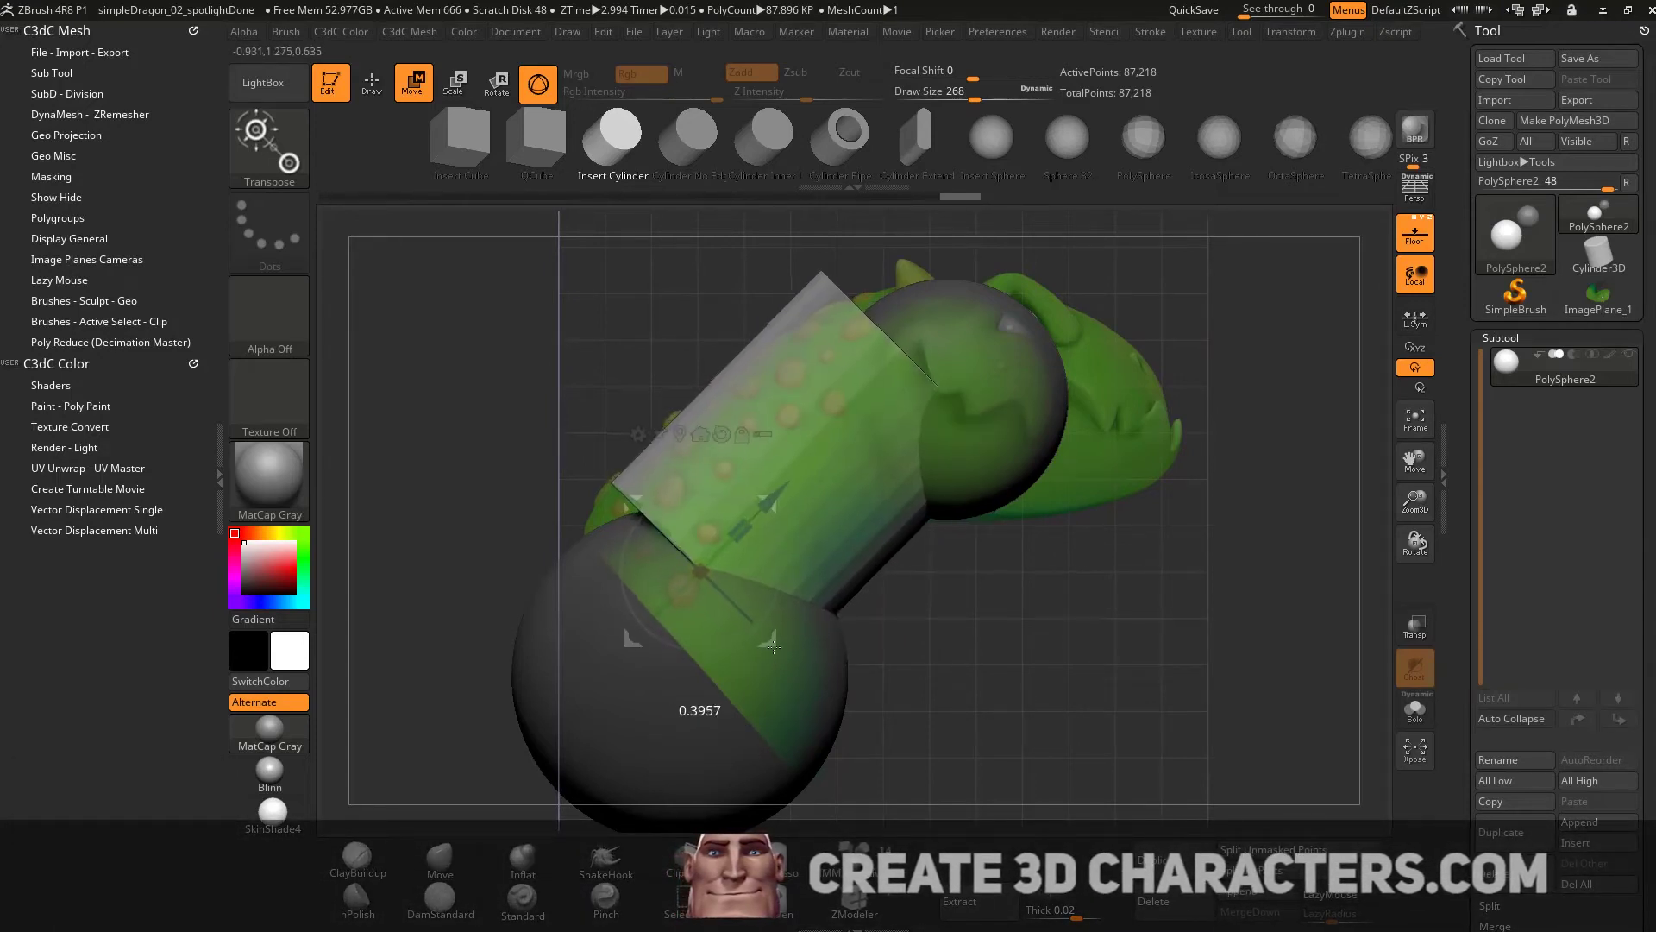
{"action": "left_click_drag", "start_coordinate": [743, 530], "coordinate": [763, 518]}
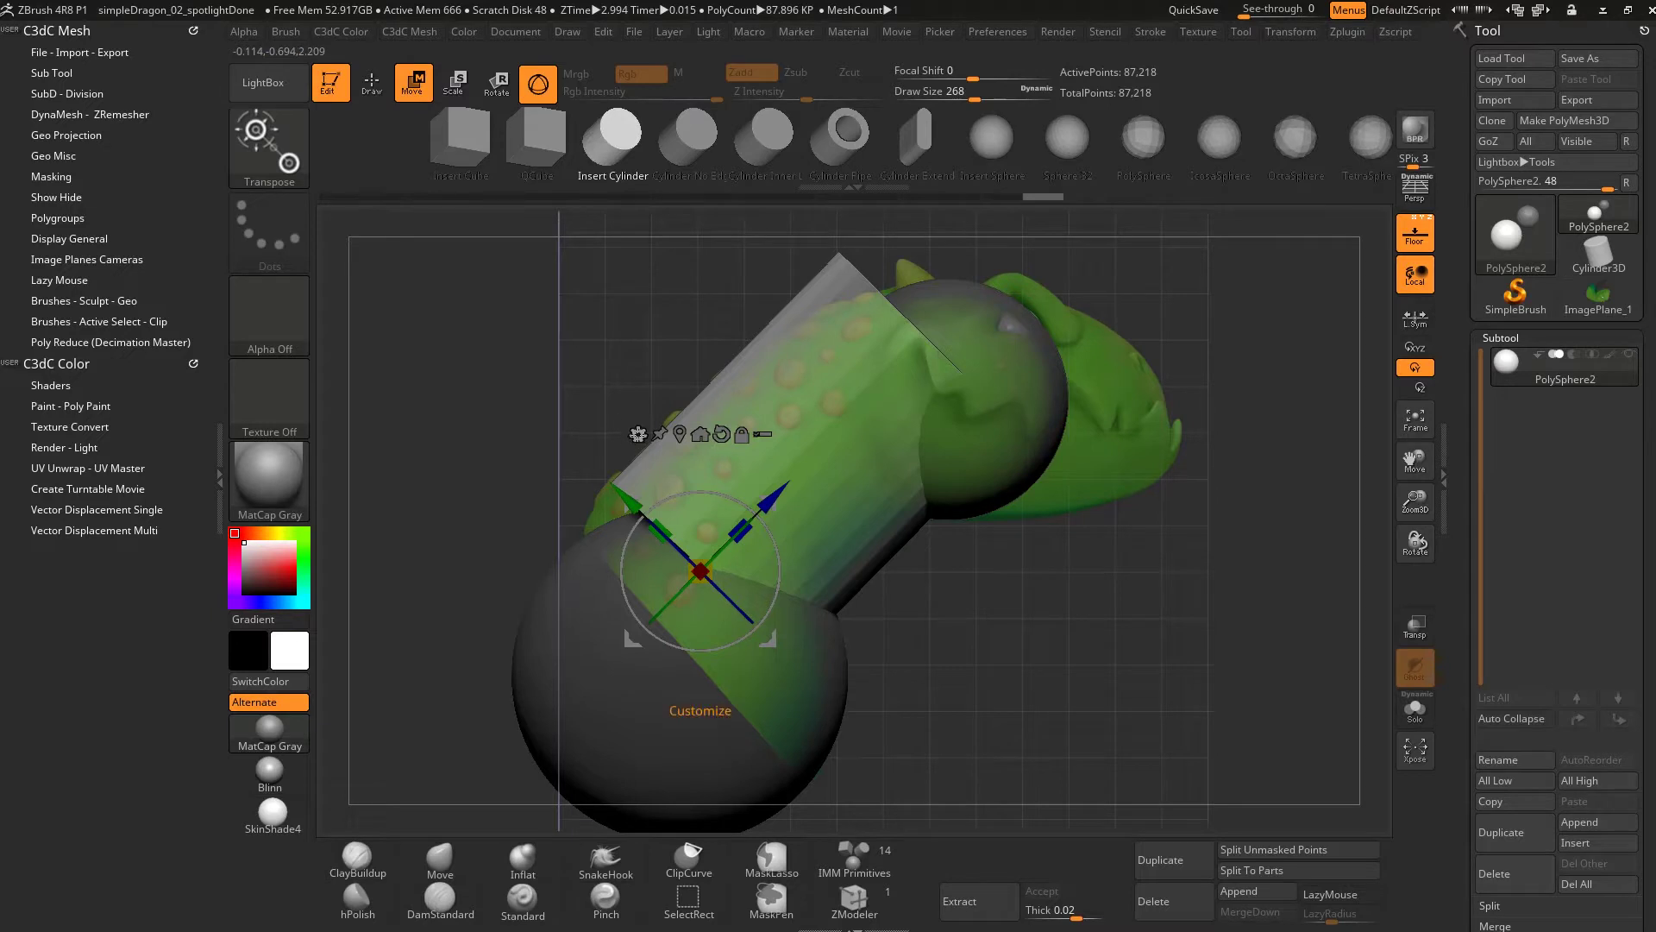
{"action": "left_click", "coordinate": [637, 434]}
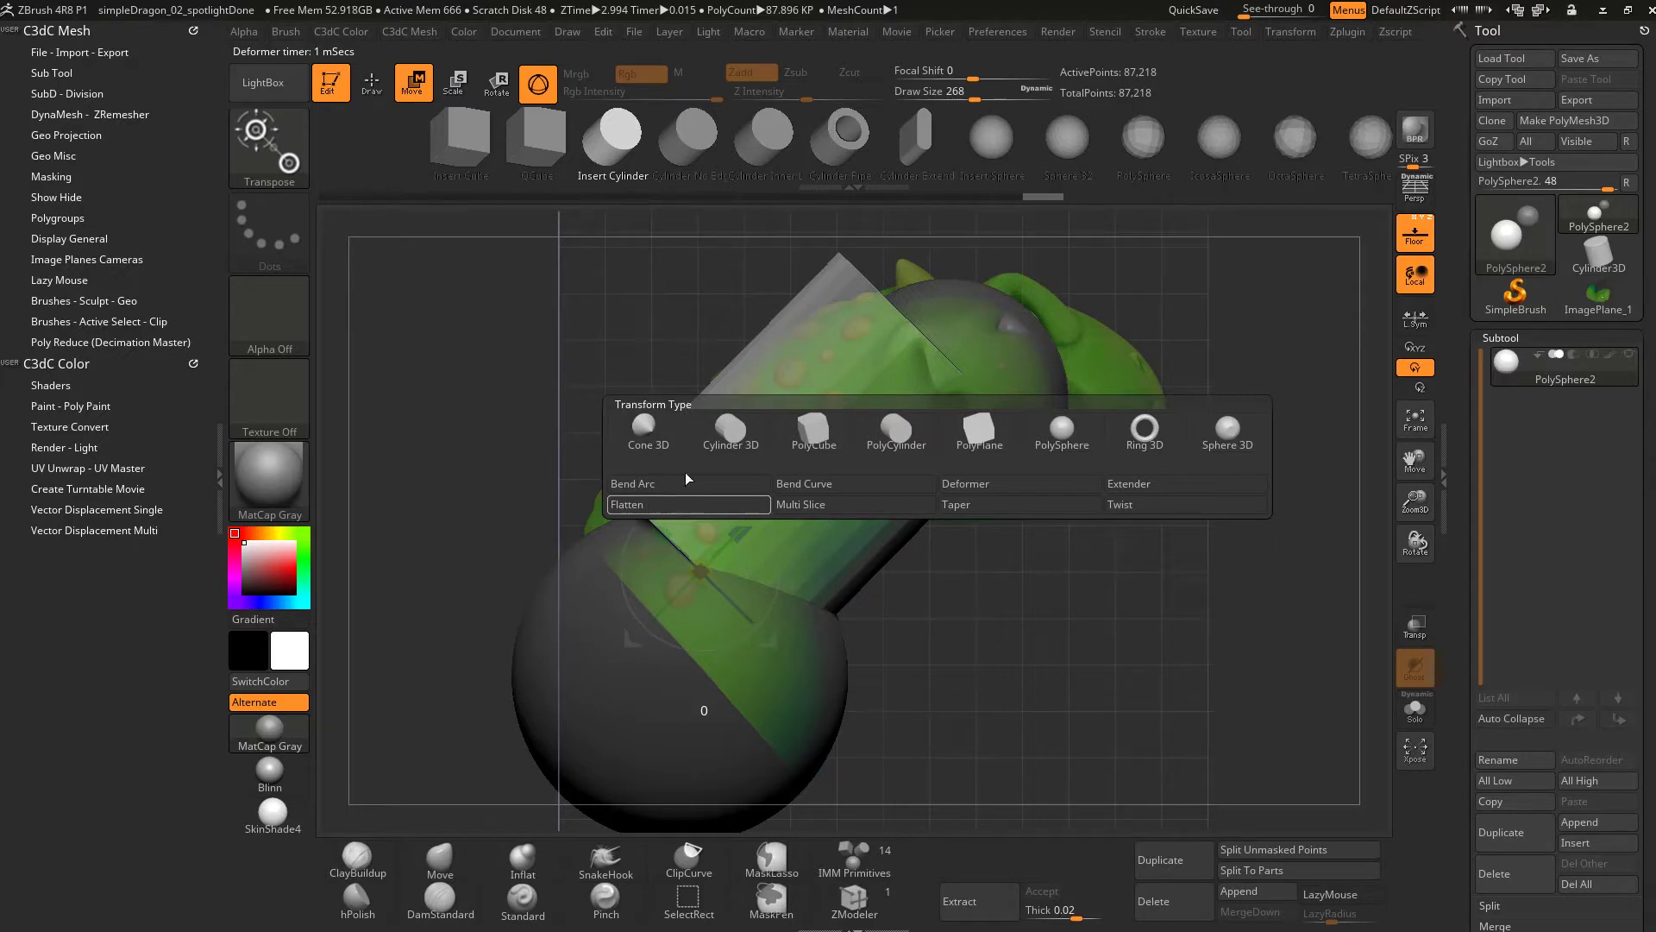
{"action": "left_click", "coordinate": [966, 509]}
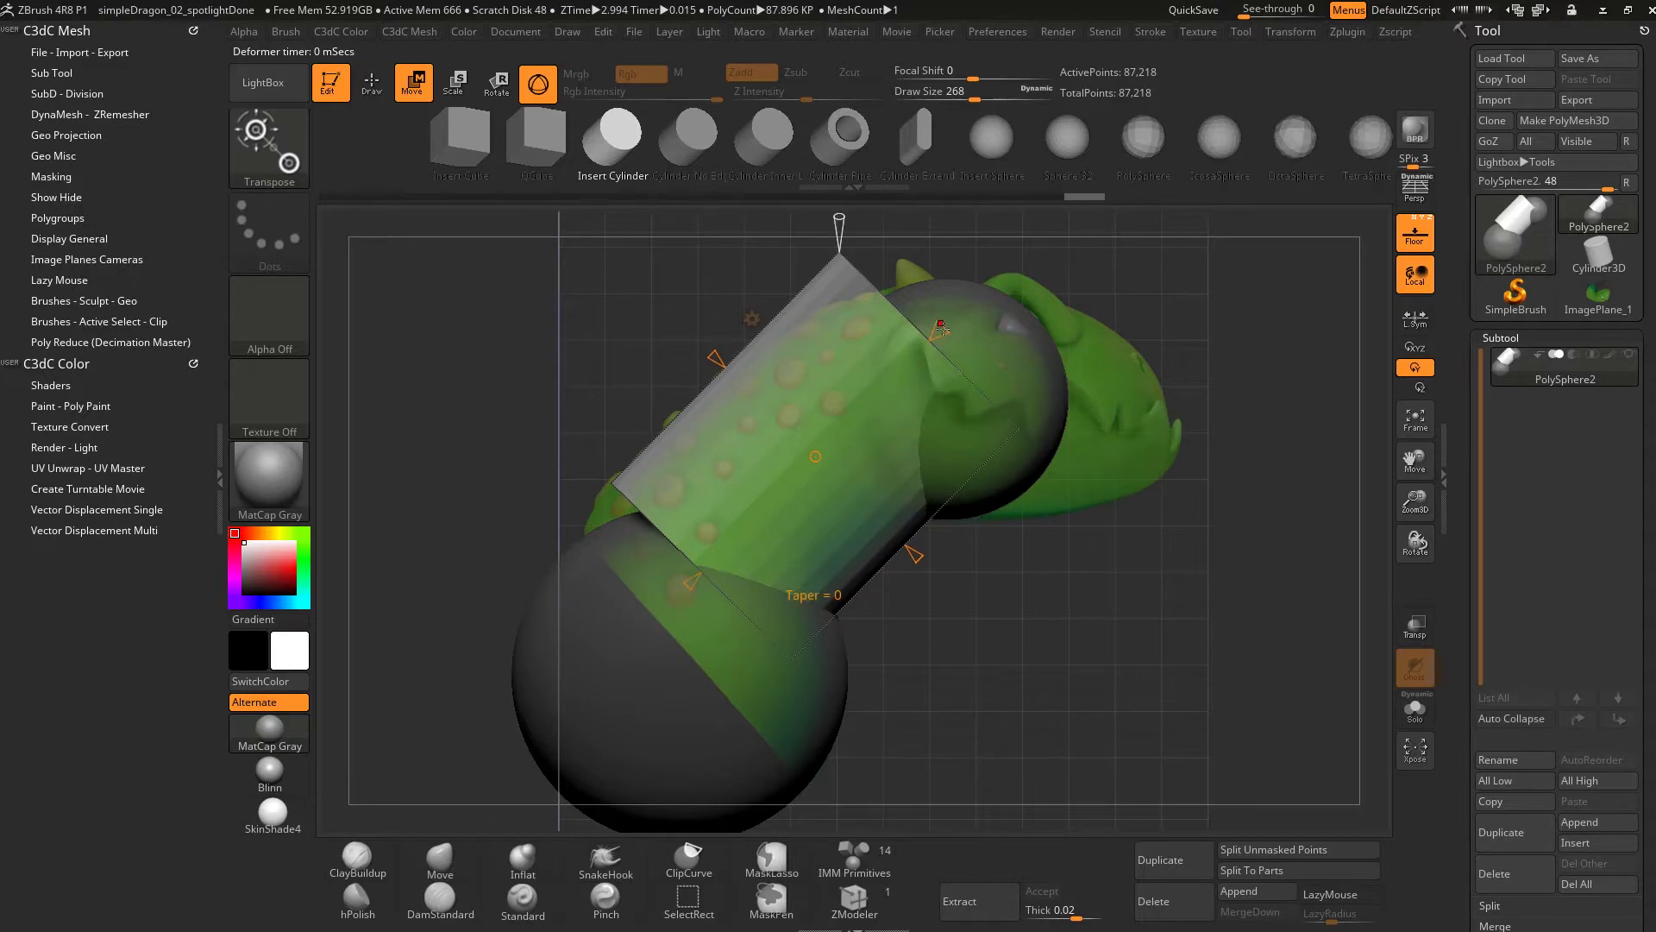
{"action": "mouse_move", "coordinate": [918, 346]}
{"action": "left_mouse_down"}
{"action": "mouse_move", "coordinate": [932, 334]}
{"action": "mouse_move", "coordinate": [919, 347]}
{"action": "left_mouse_up"}
{"action": "left_click_drag", "start_coordinate": [886, 287], "coordinate": [907, 343]}
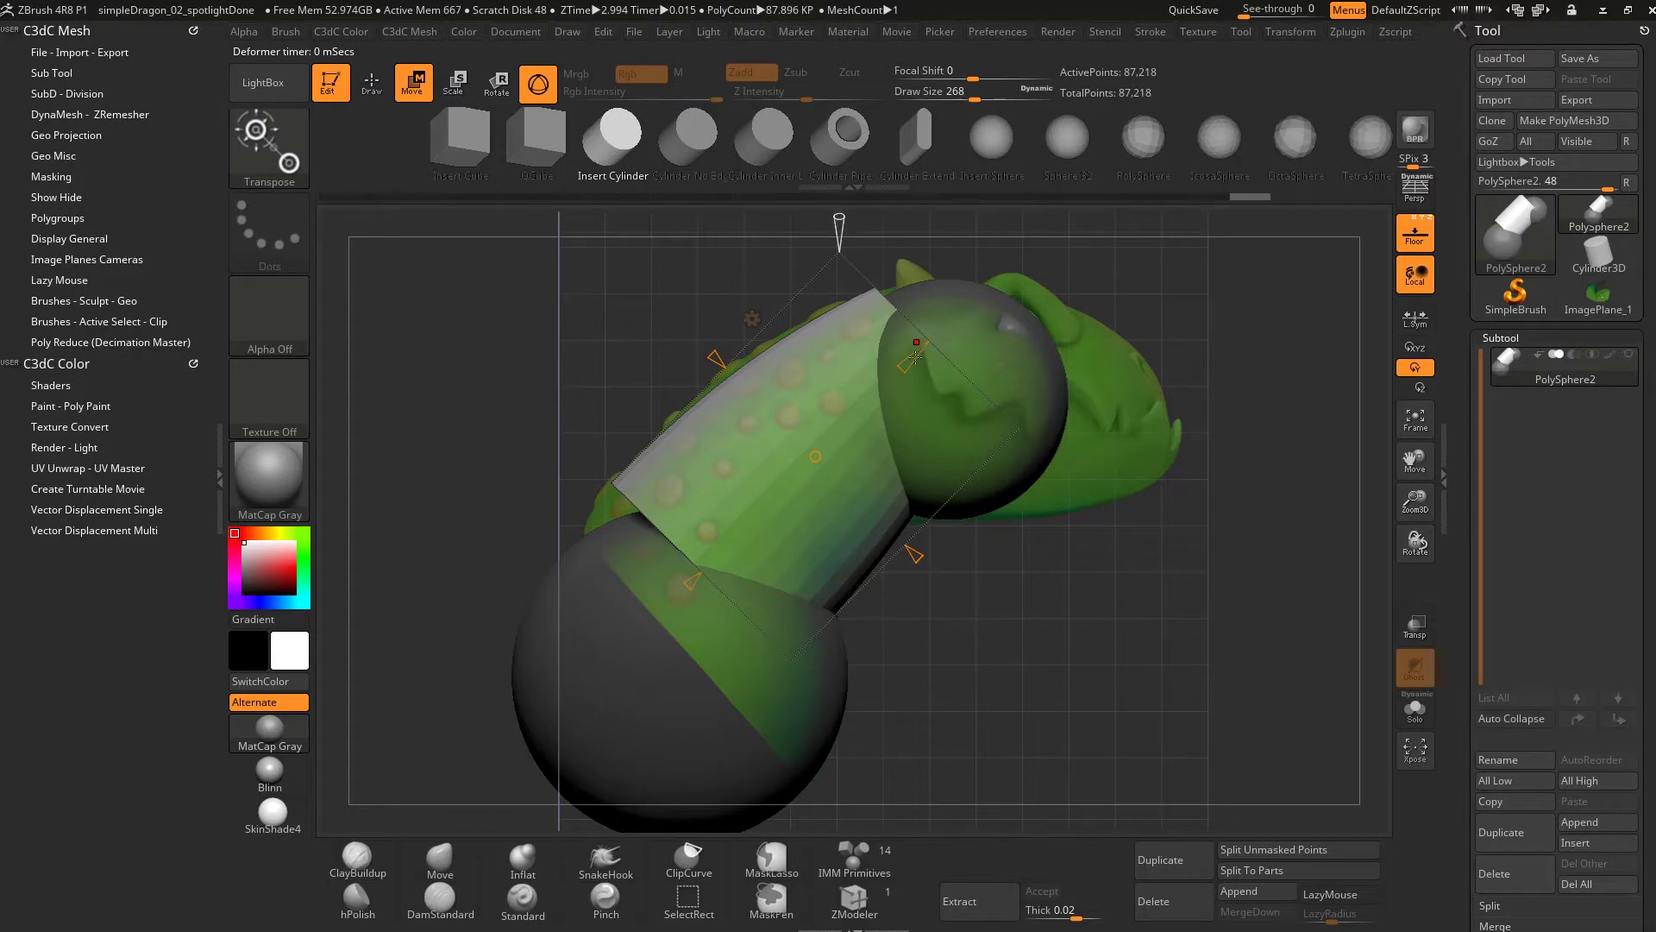
{"action": "left_click_drag", "start_coordinate": [899, 371], "coordinate": [902, 368]}
{"action": "left_click_drag", "start_coordinate": [690, 584], "coordinate": [690, 586]}
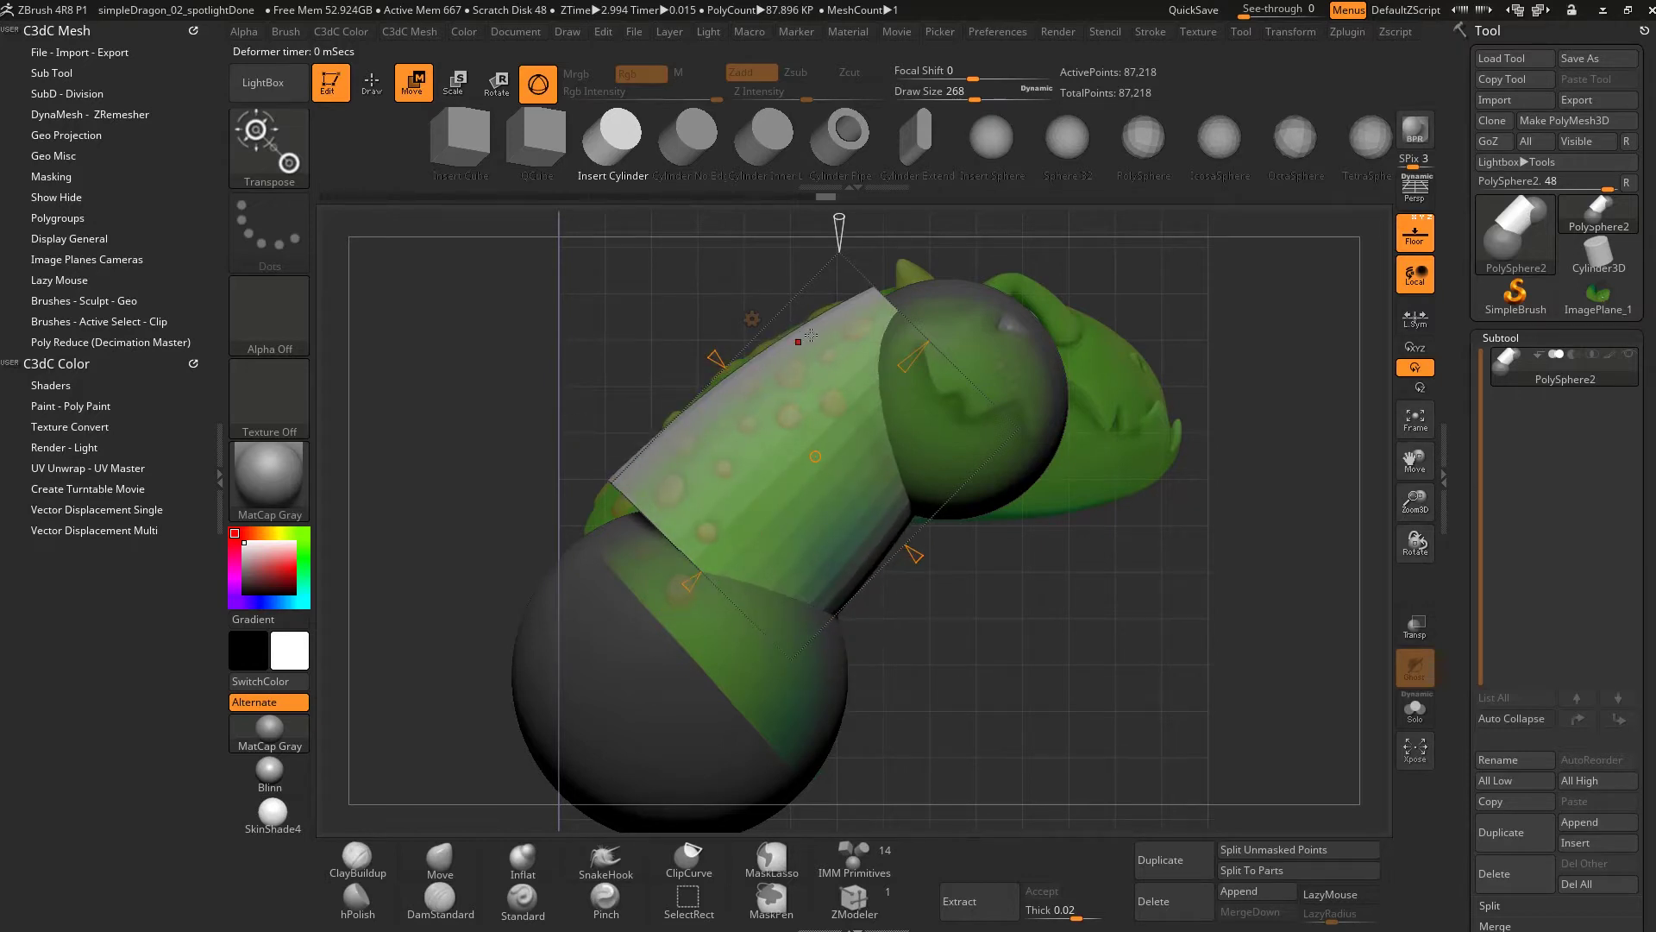
Step: Apply a Bend Curve deformer to the cylinder, adjust its curve resolution, and move the middle point to follow the neck's arch
{"action": "left_click", "coordinate": [752, 319]}
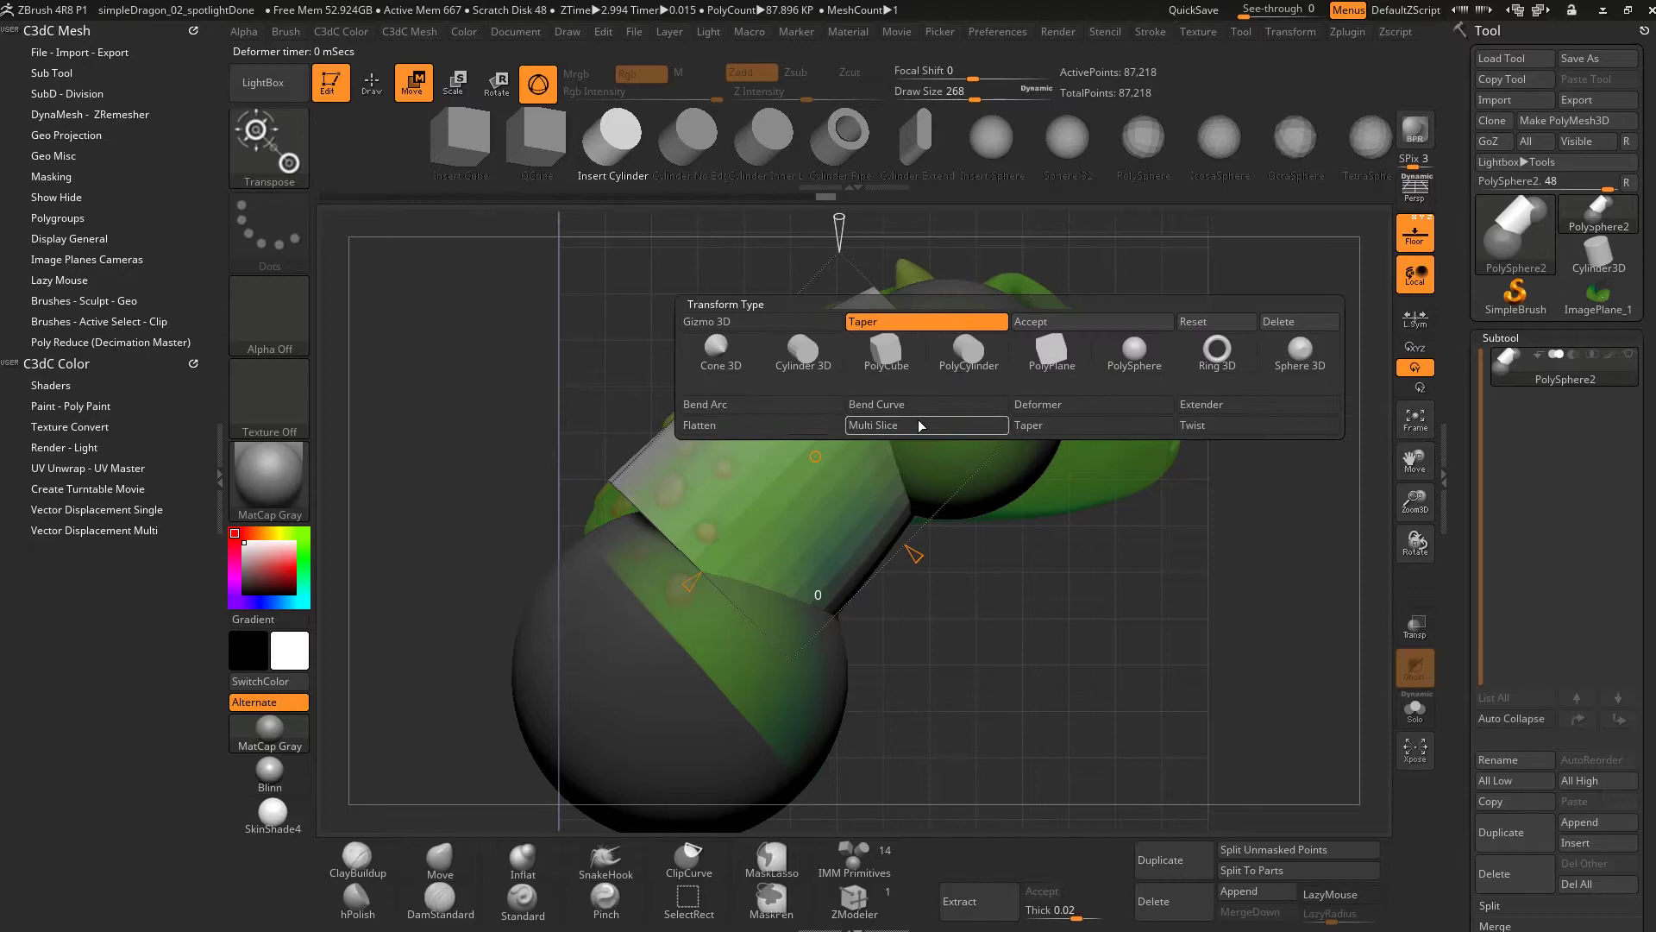
{"action": "left_click", "coordinate": [880, 405]}
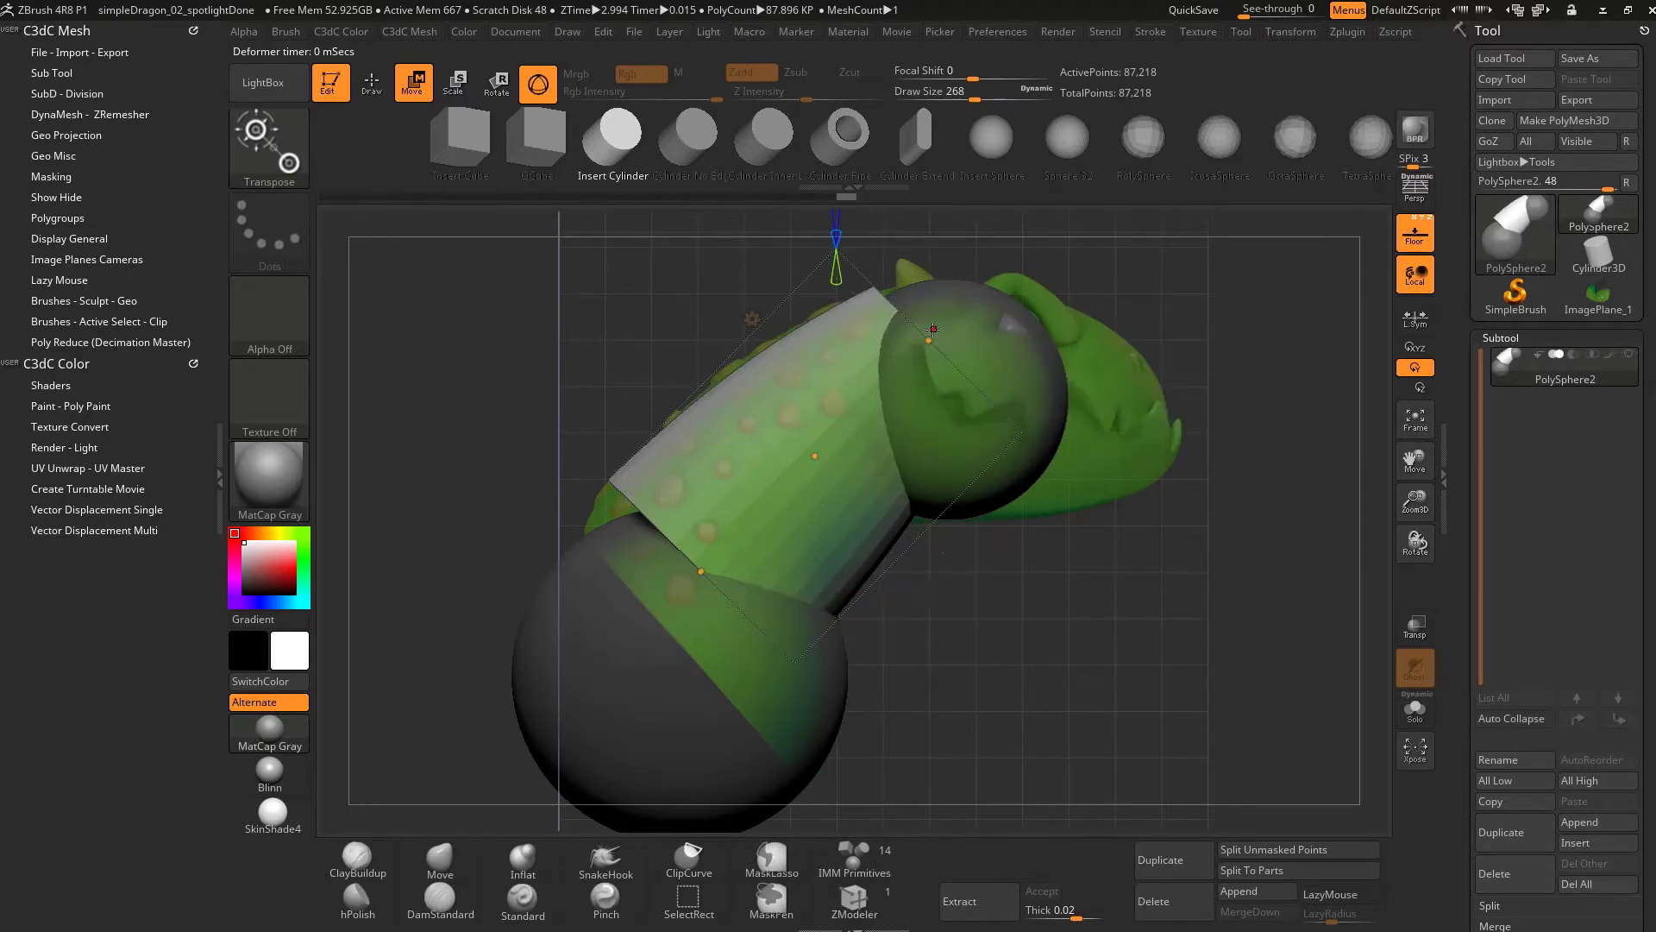
{"action": "mouse_move", "coordinate": [842, 242]}
{"action": "left_mouse_down", "text": "alt"}
{"action": "mouse_move", "coordinate": [835, 327]}
{"action": "mouse_move", "coordinate": [827, 271]}
{"action": "mouse_move", "coordinate": [772, 289]}
{"action": "mouse_move", "coordinate": [828, 246]}
{"action": "left_mouse_up", "text": "alt"}
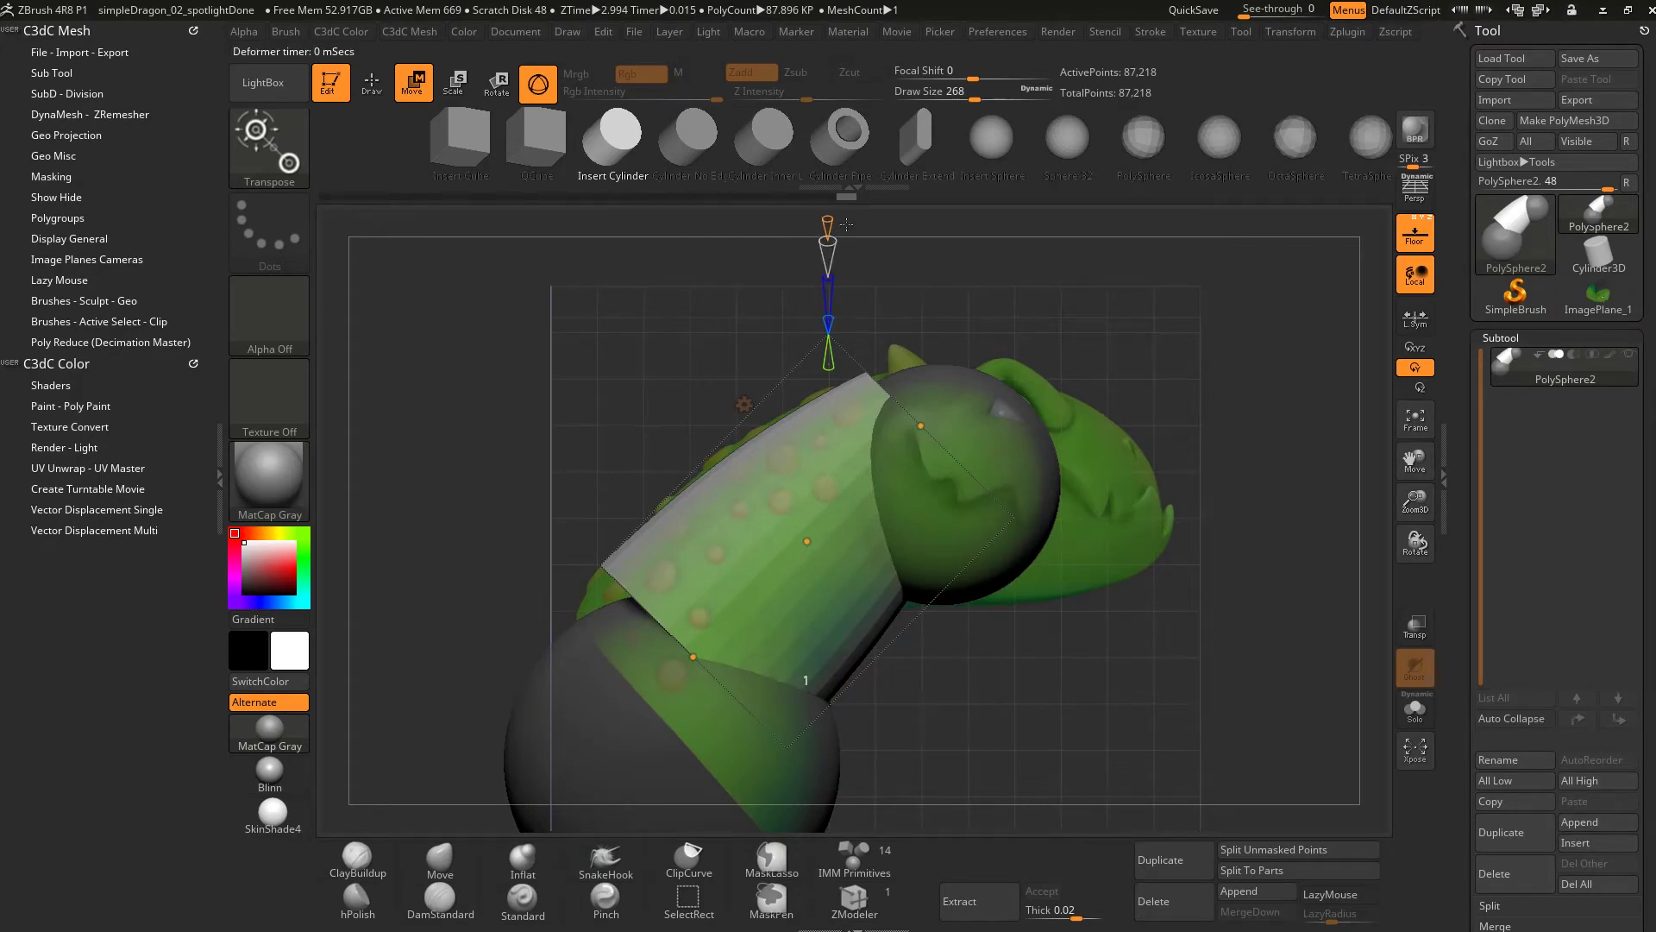
{"action": "key", "text": "ctrl+z"}
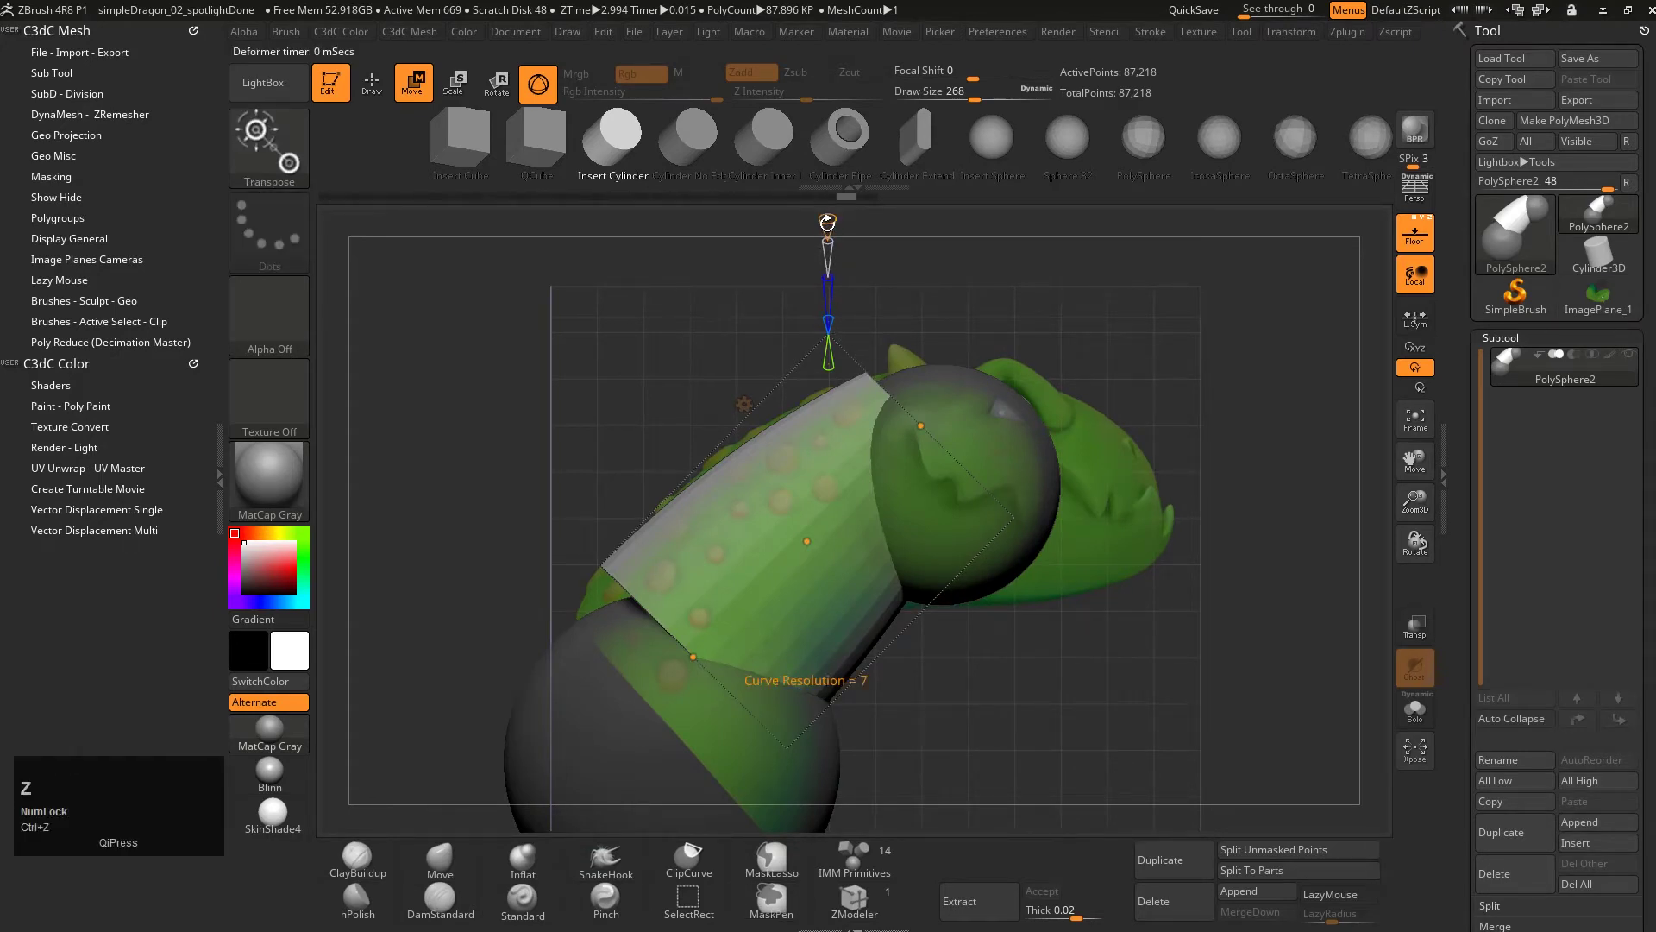
{"action": "mouse_move", "coordinate": [827, 222]}
{"action": "left_mouse_down"}
{"action": "mouse_move", "coordinate": [829, 253]}
{"action": "mouse_move", "coordinate": [832, 183]}
{"action": "mouse_move", "coordinate": [833, 203]}
{"action": "left_mouse_up"}
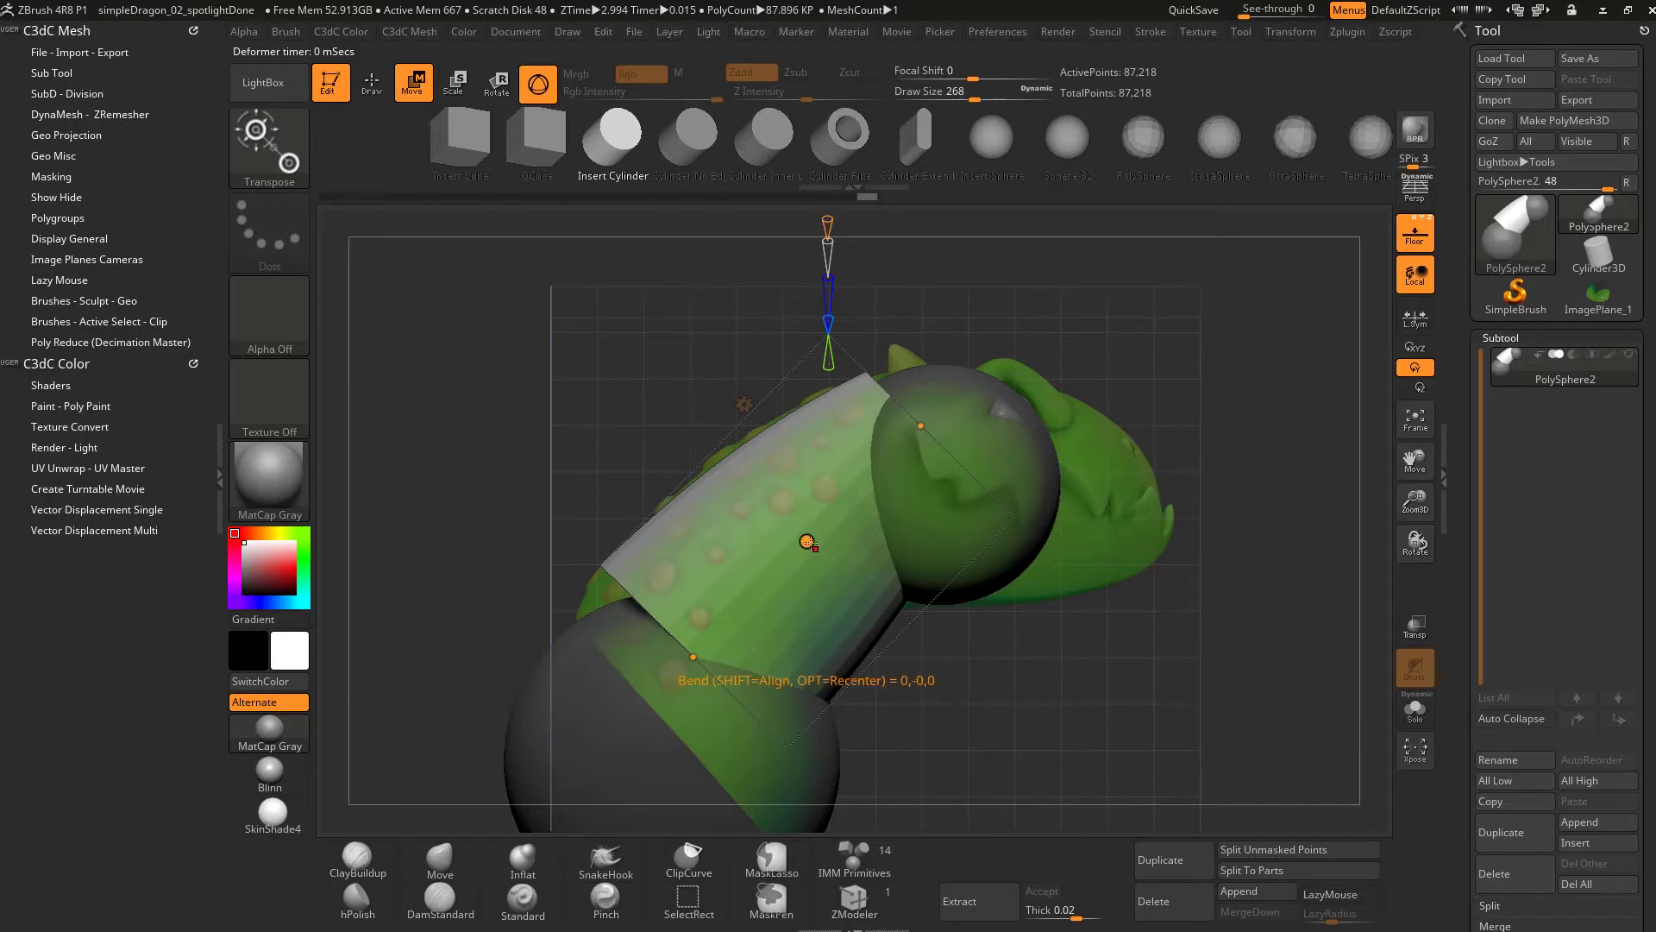
{"action": "mouse_move", "coordinate": [807, 541]}
{"action": "left_mouse_down"}
{"action": "mouse_move", "coordinate": [770, 516]}
{"action": "mouse_move", "coordinate": [797, 533]}
{"action": "left_mouse_up"}
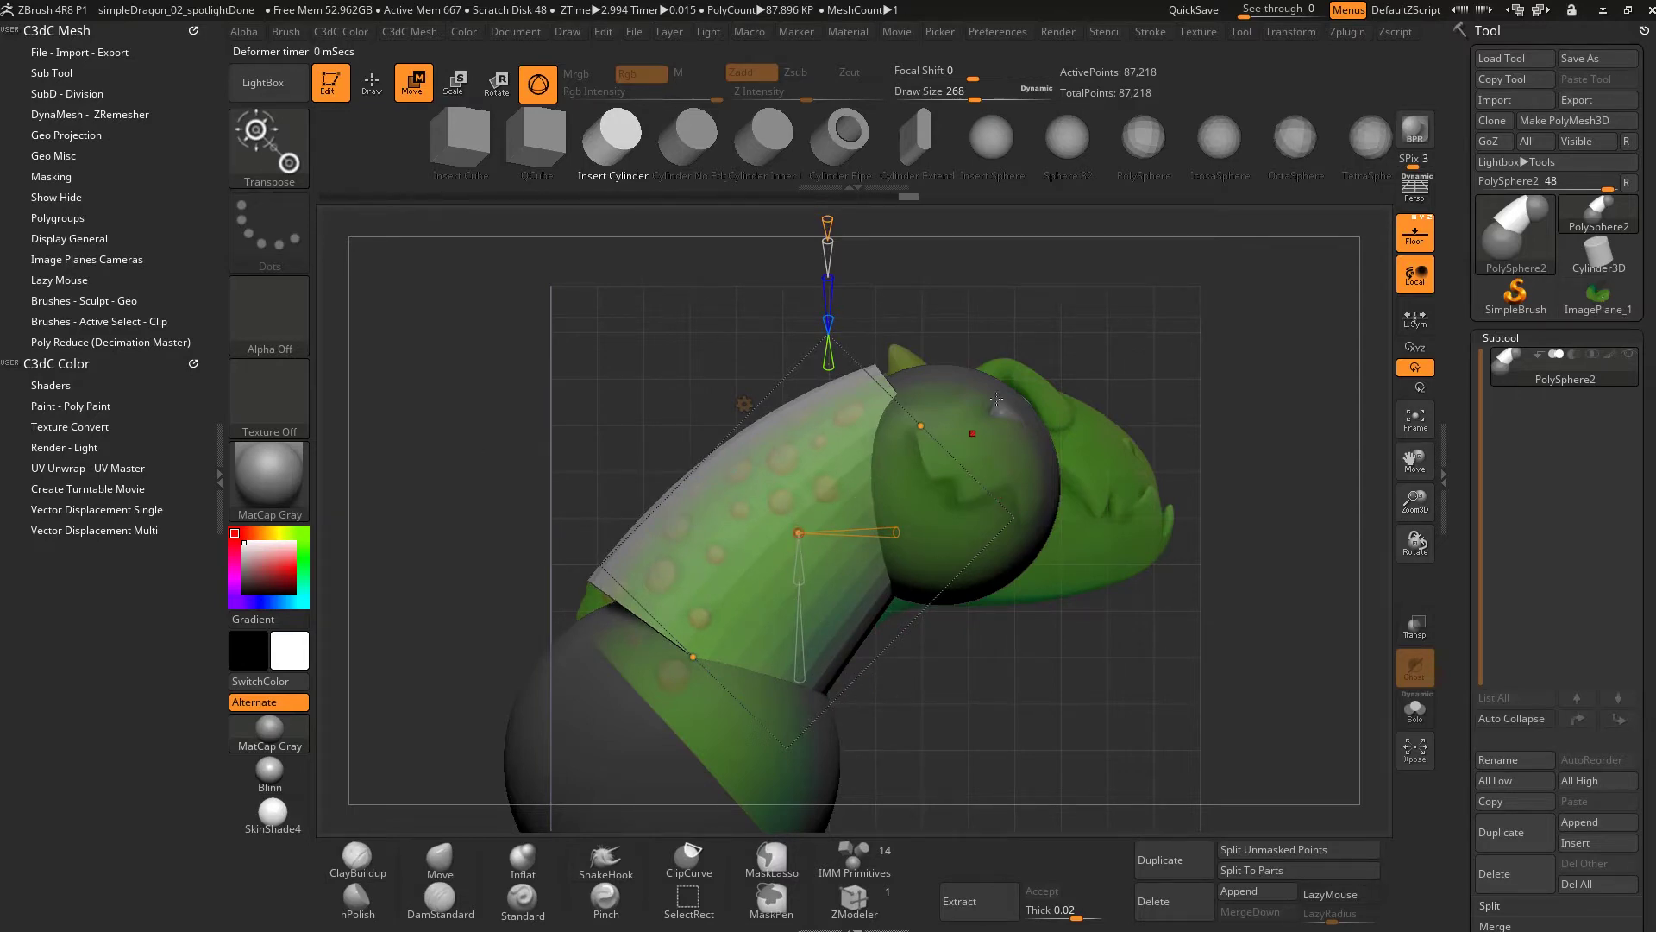
Step: Return to Gizmo 3D, stretch the bent neck along its length, and reposition it between the head and body spheres
{"action": "left_click_drag", "start_coordinate": [996, 398], "coordinate": [974, 474], "text": "alt"}
{"action": "left_click_drag", "start_coordinate": [1015, 394], "coordinate": [974, 371], "text": "alt"}
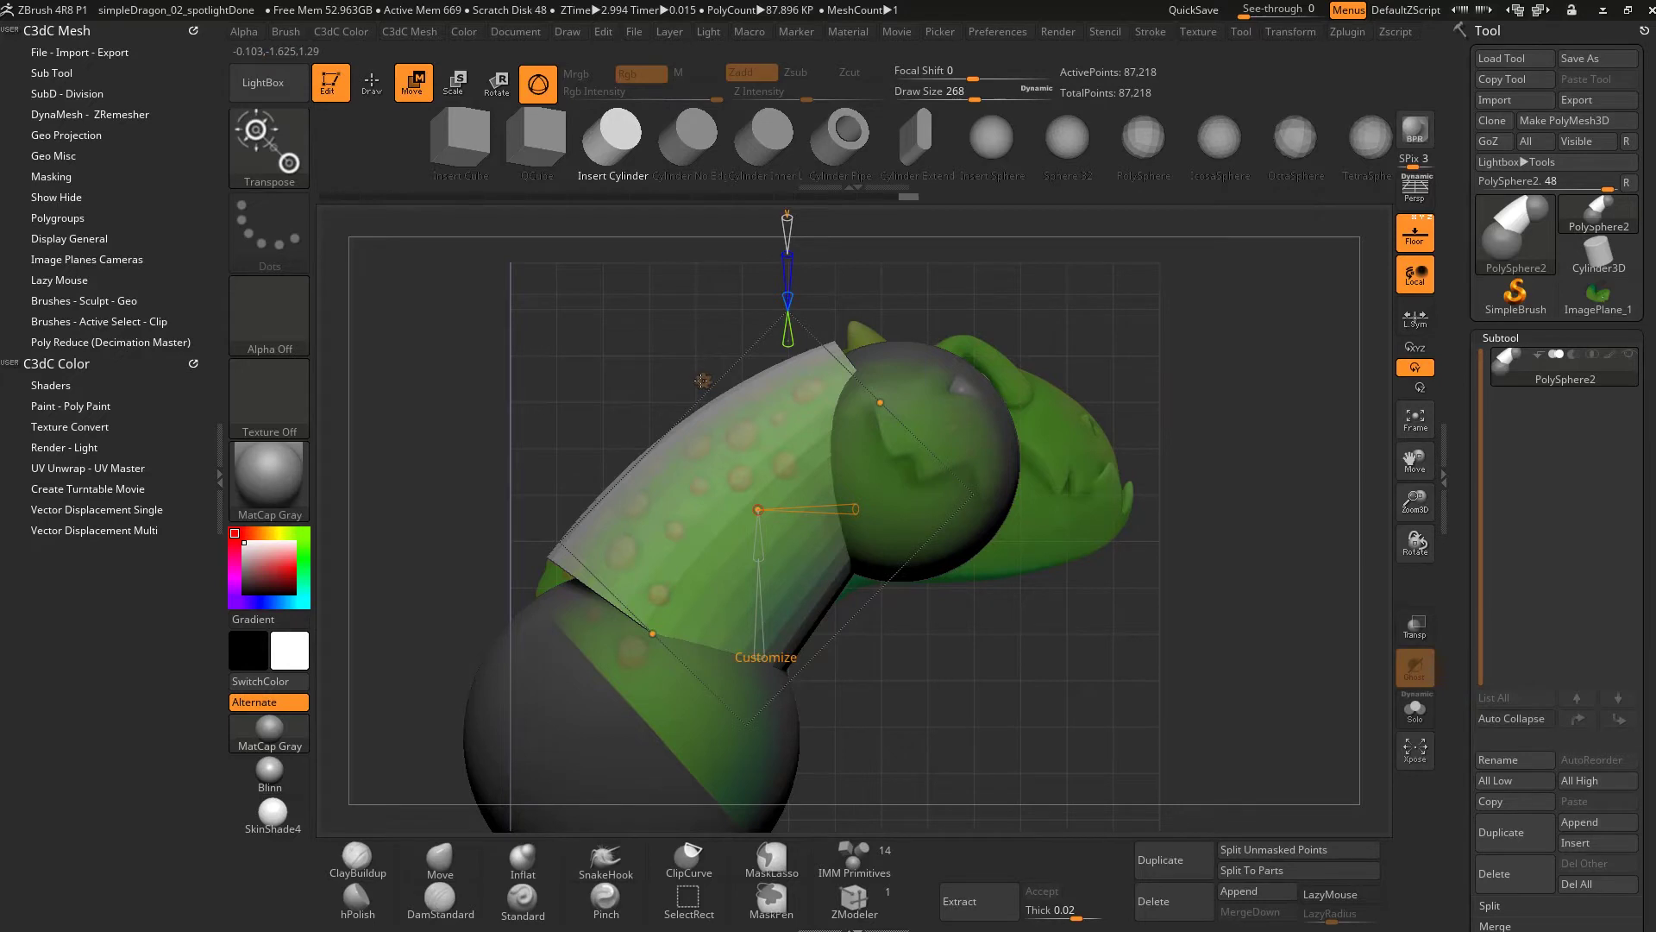
{"action": "left_click", "coordinate": [759, 649]}
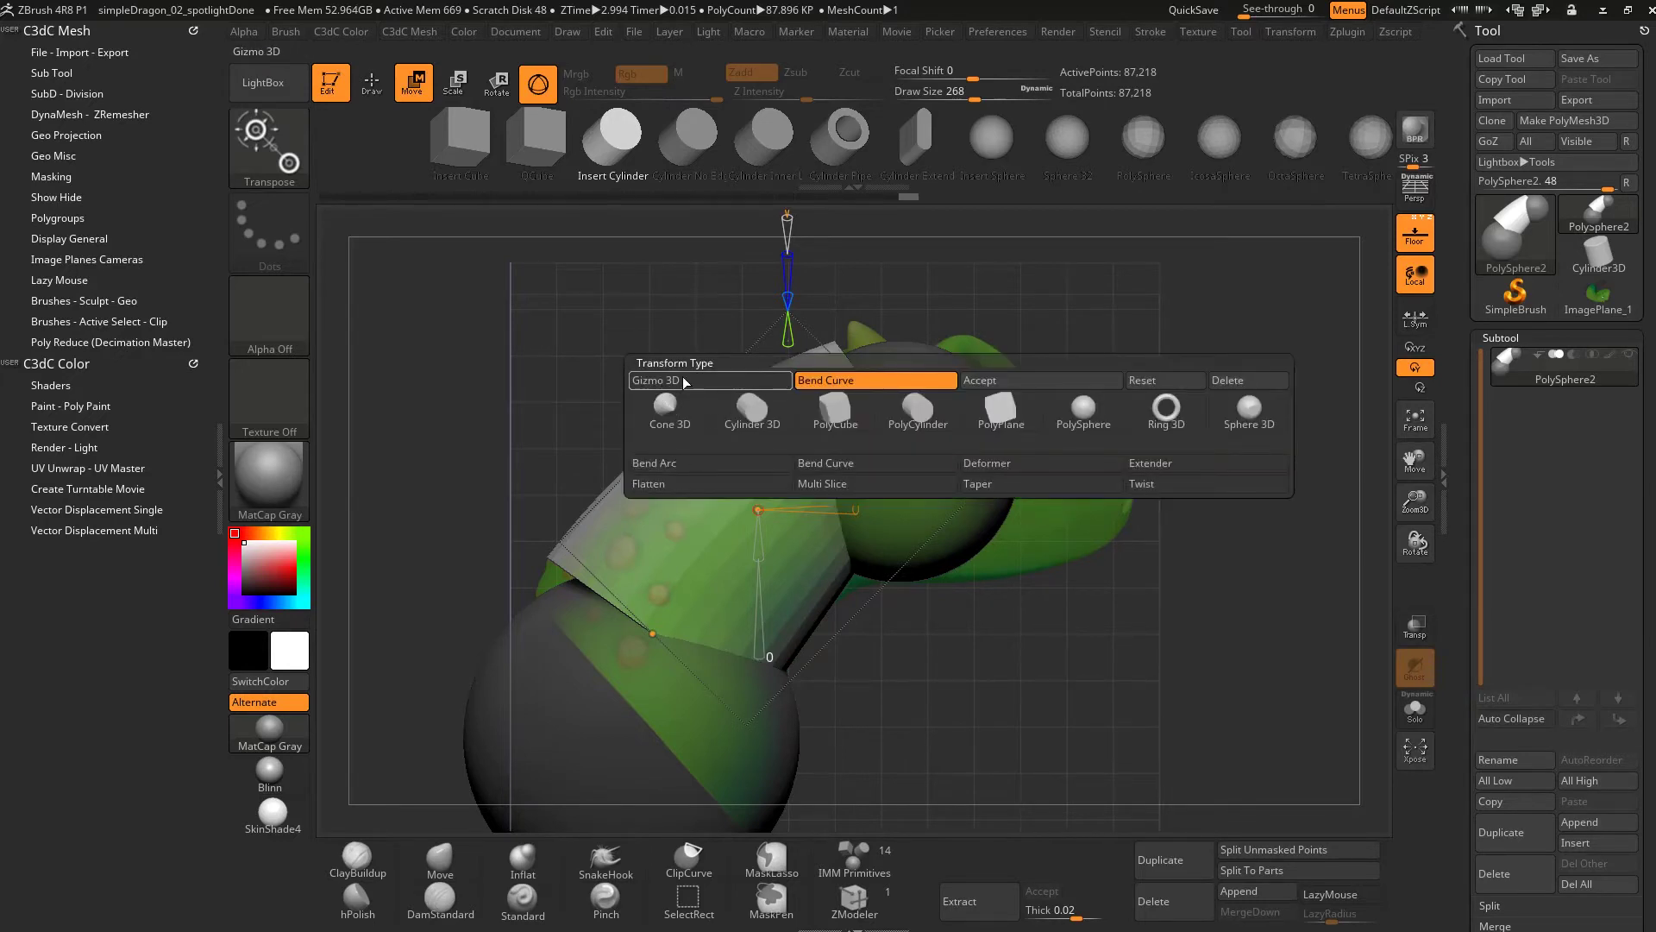
{"action": "left_click", "coordinate": [671, 382]}
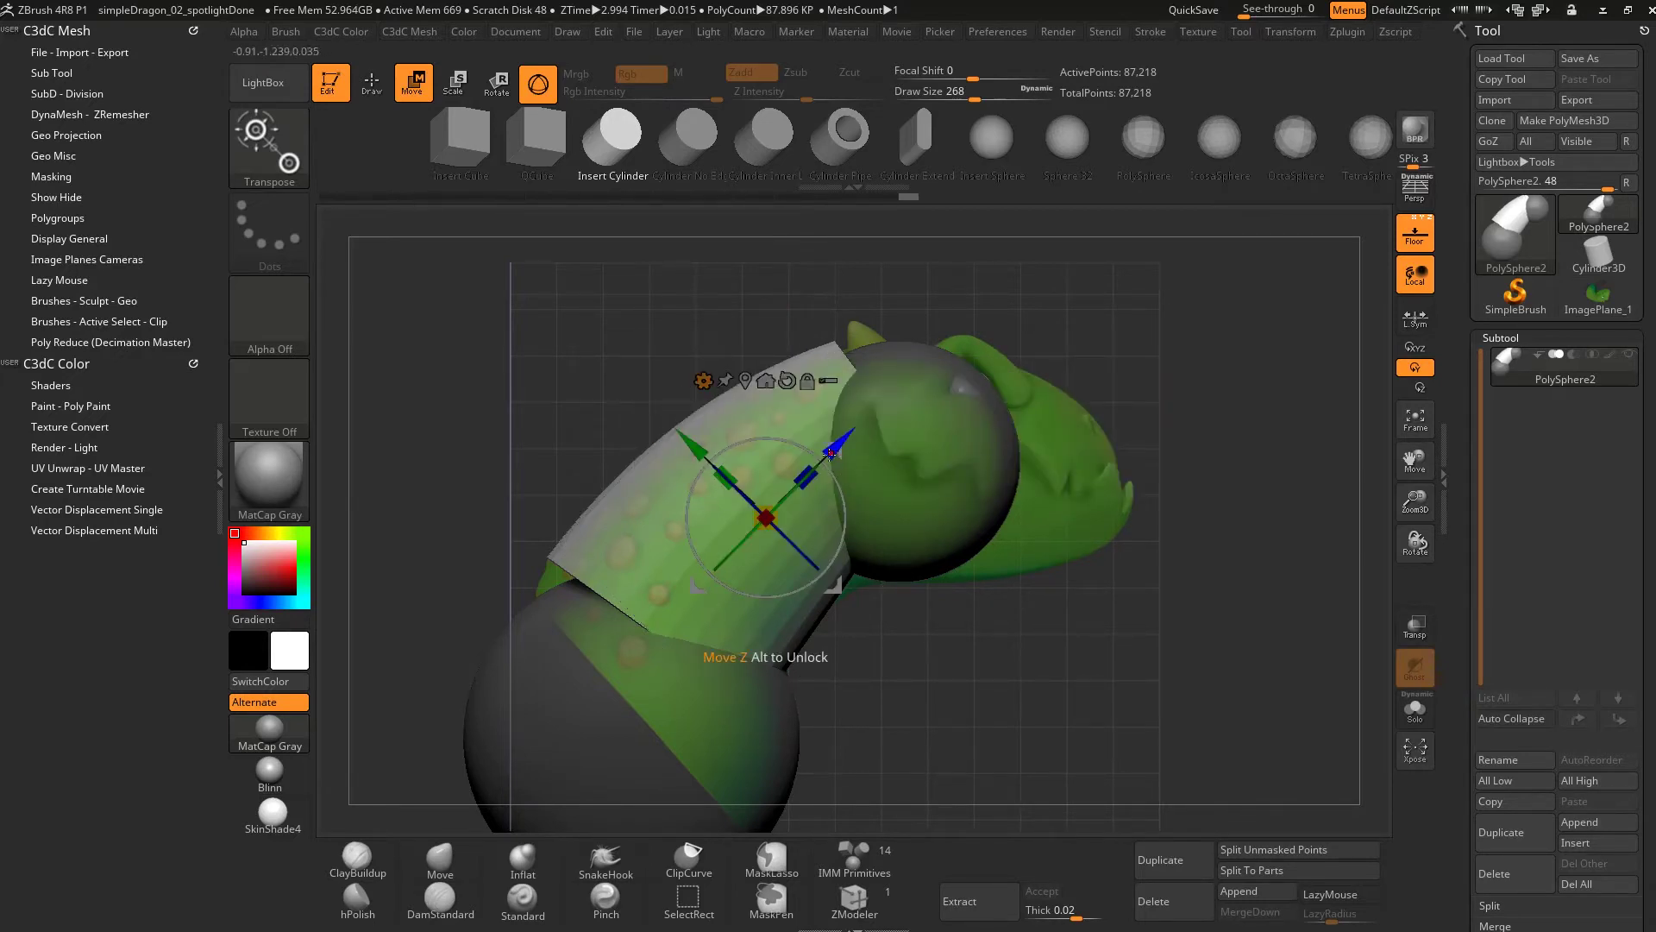
{"action": "left_click_drag", "start_coordinate": [815, 477], "coordinate": [848, 457]}
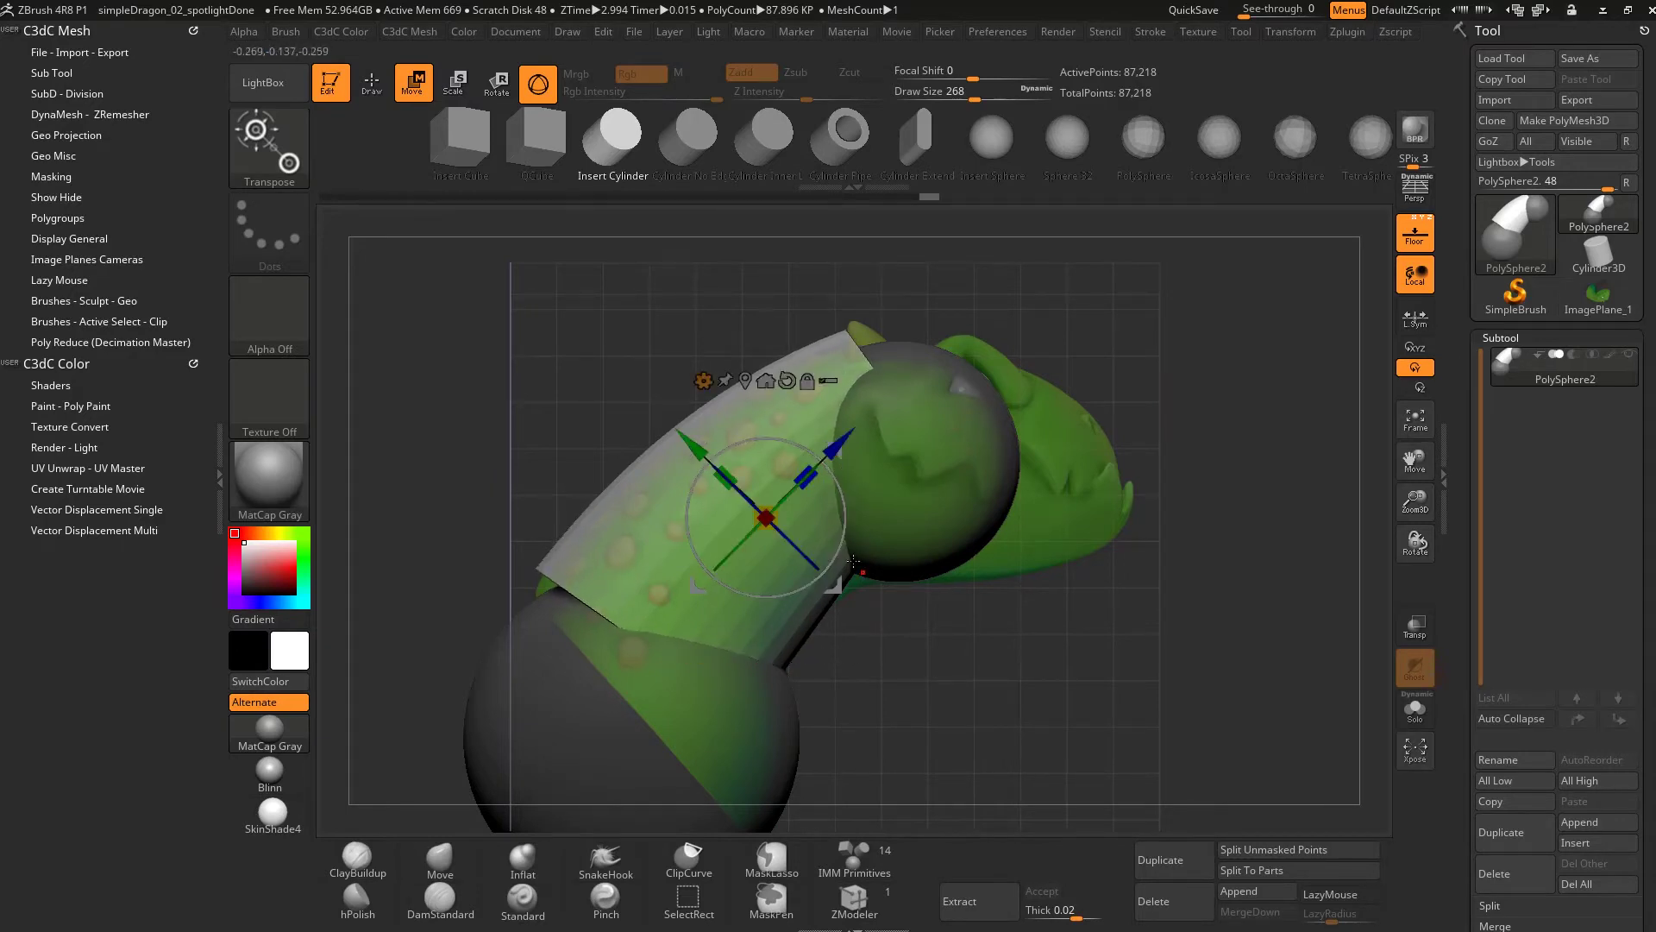
{"action": "left_click_drag", "start_coordinate": [853, 562], "coordinate": [841, 615]}
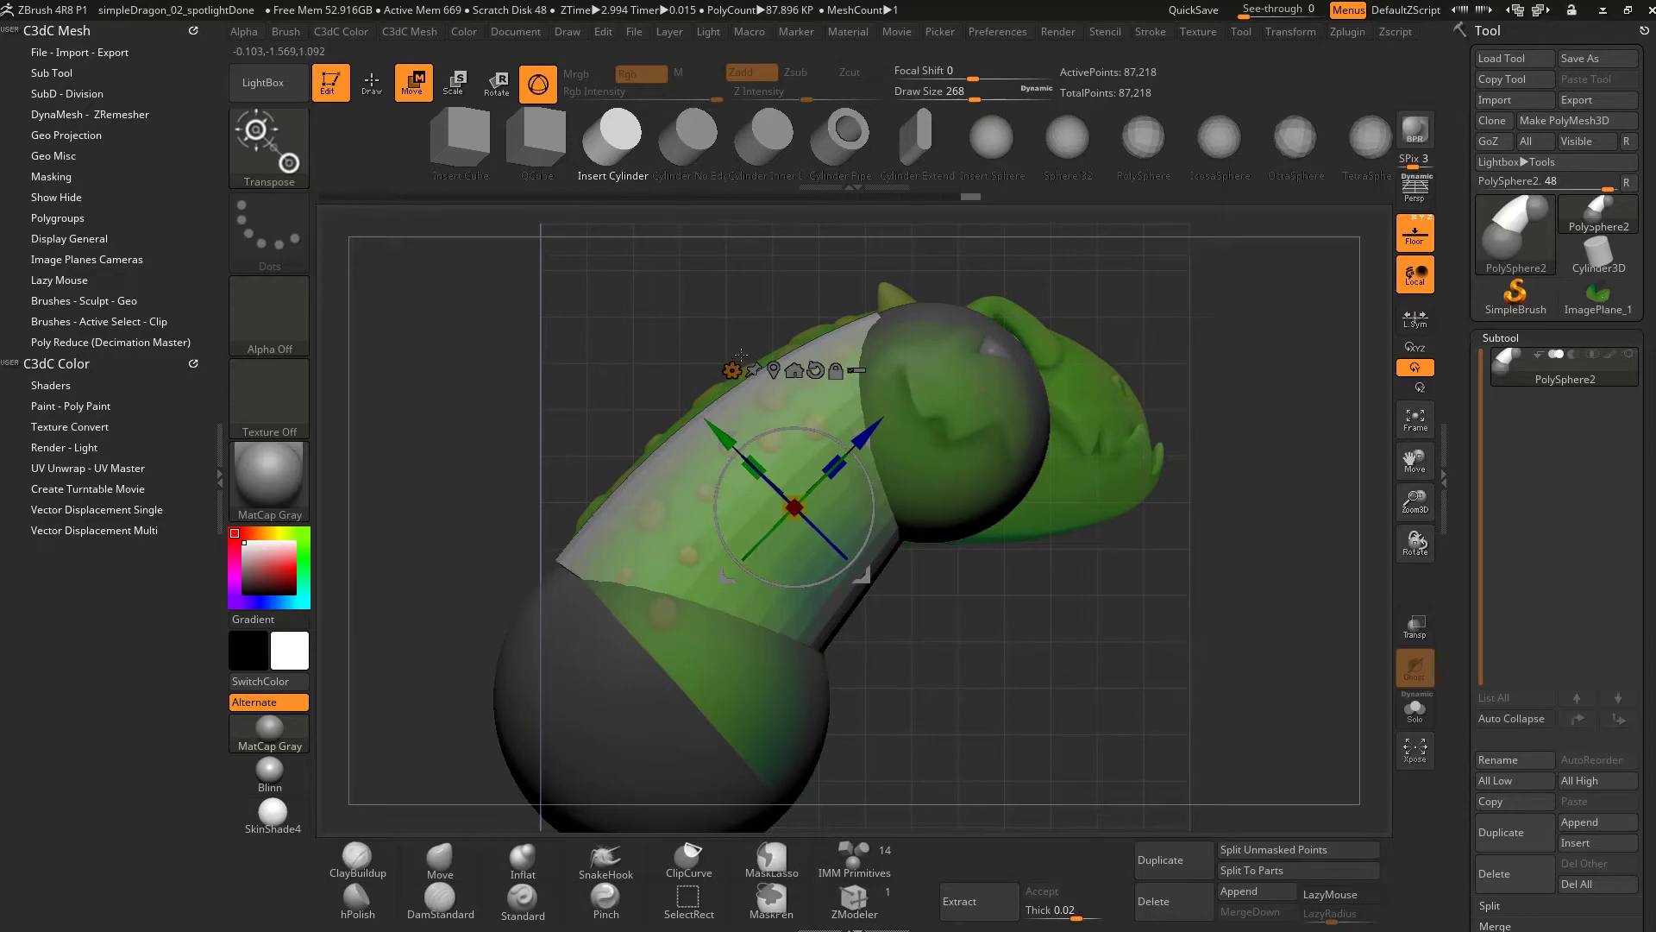
Step: Switch to Draw mode, hide the reference images, and invert the mask to free the head and body spheres
{"action": "key", "text": "q"}
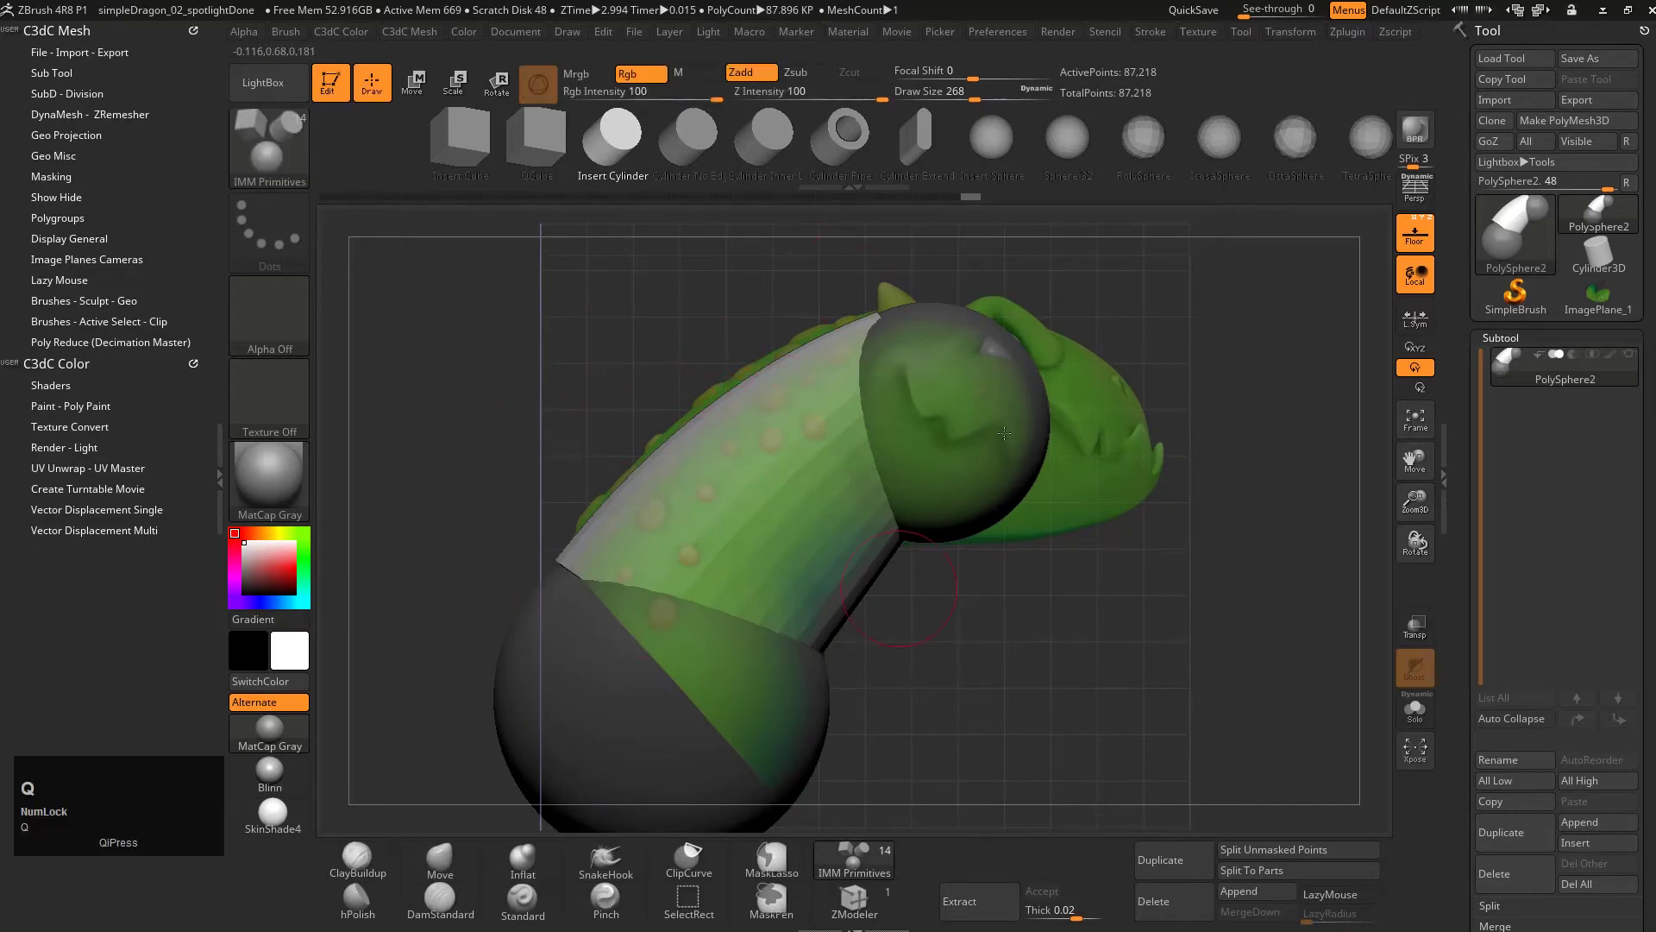
{"action": "mouse_move", "coordinate": [931, 416]}
{"action": "right_mouse_down"}
{"action": "mouse_move", "coordinate": [956, 502]}
{"action": "mouse_move", "coordinate": [921, 498]}
{"action": "mouse_move", "coordinate": [779, 382]}
{"action": "right_mouse_up"}
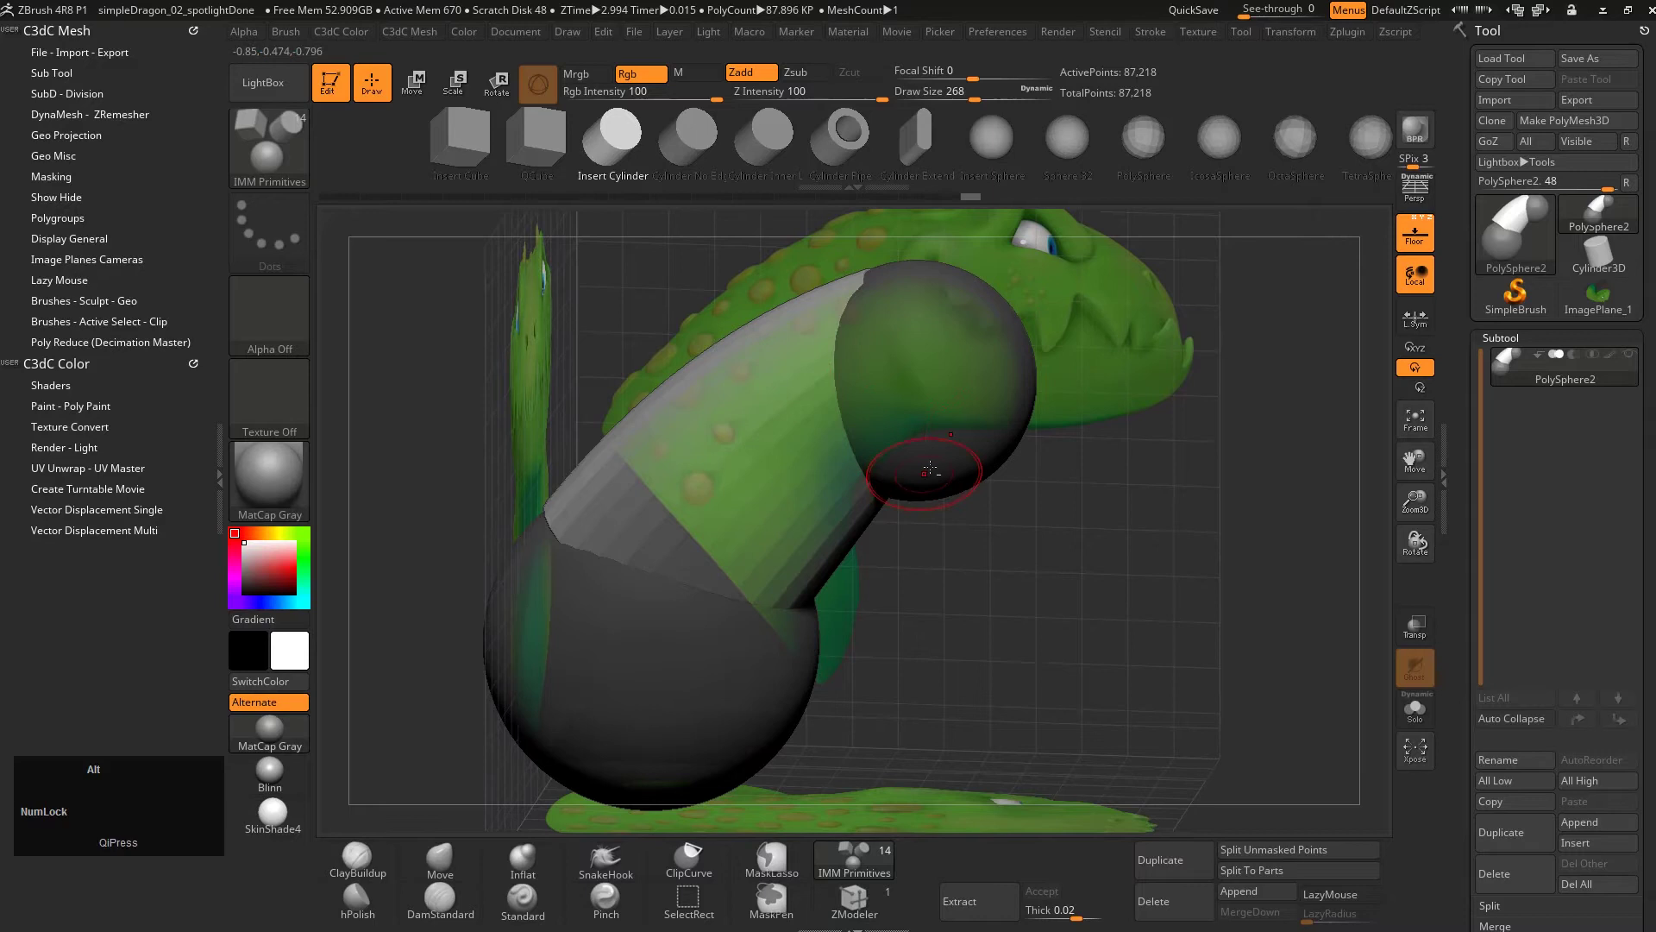
{"action": "key", "text": "alt+g"}
{"action": "right_click_drag", "start_coordinate": [1014, 434], "coordinate": [1063, 427], "text": "alt"}
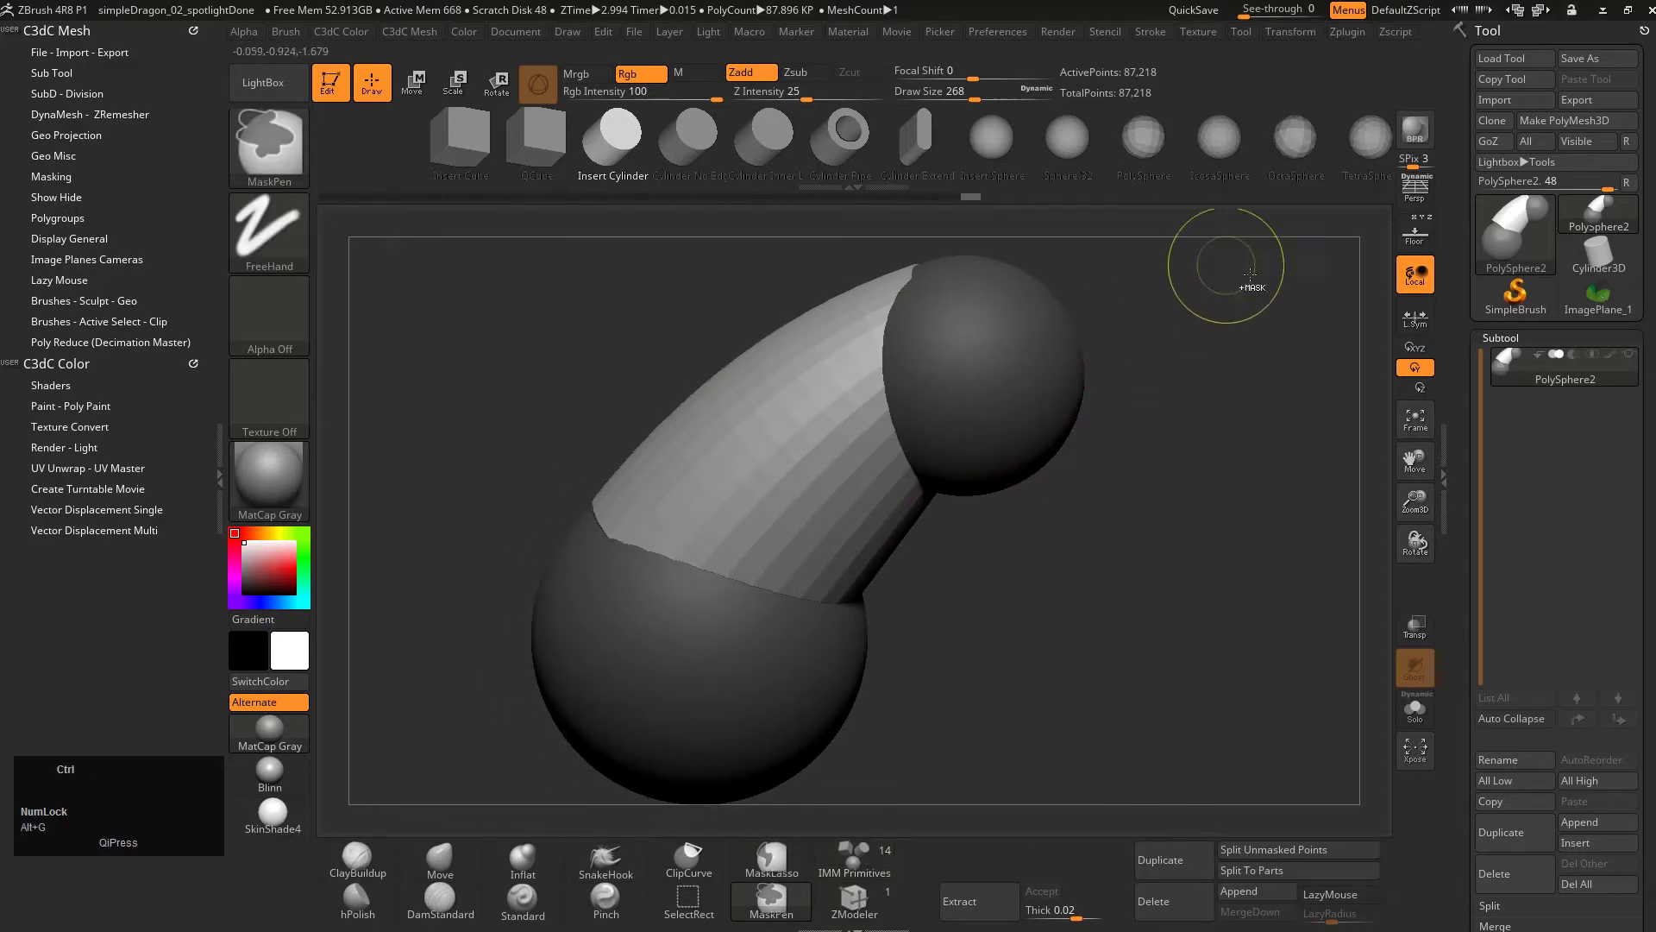
{"action": "left_click", "coordinate": [1248, 332], "text": "ctrl"}
{"action": "left_click", "coordinate": [1247, 373], "text": "ctrl"}
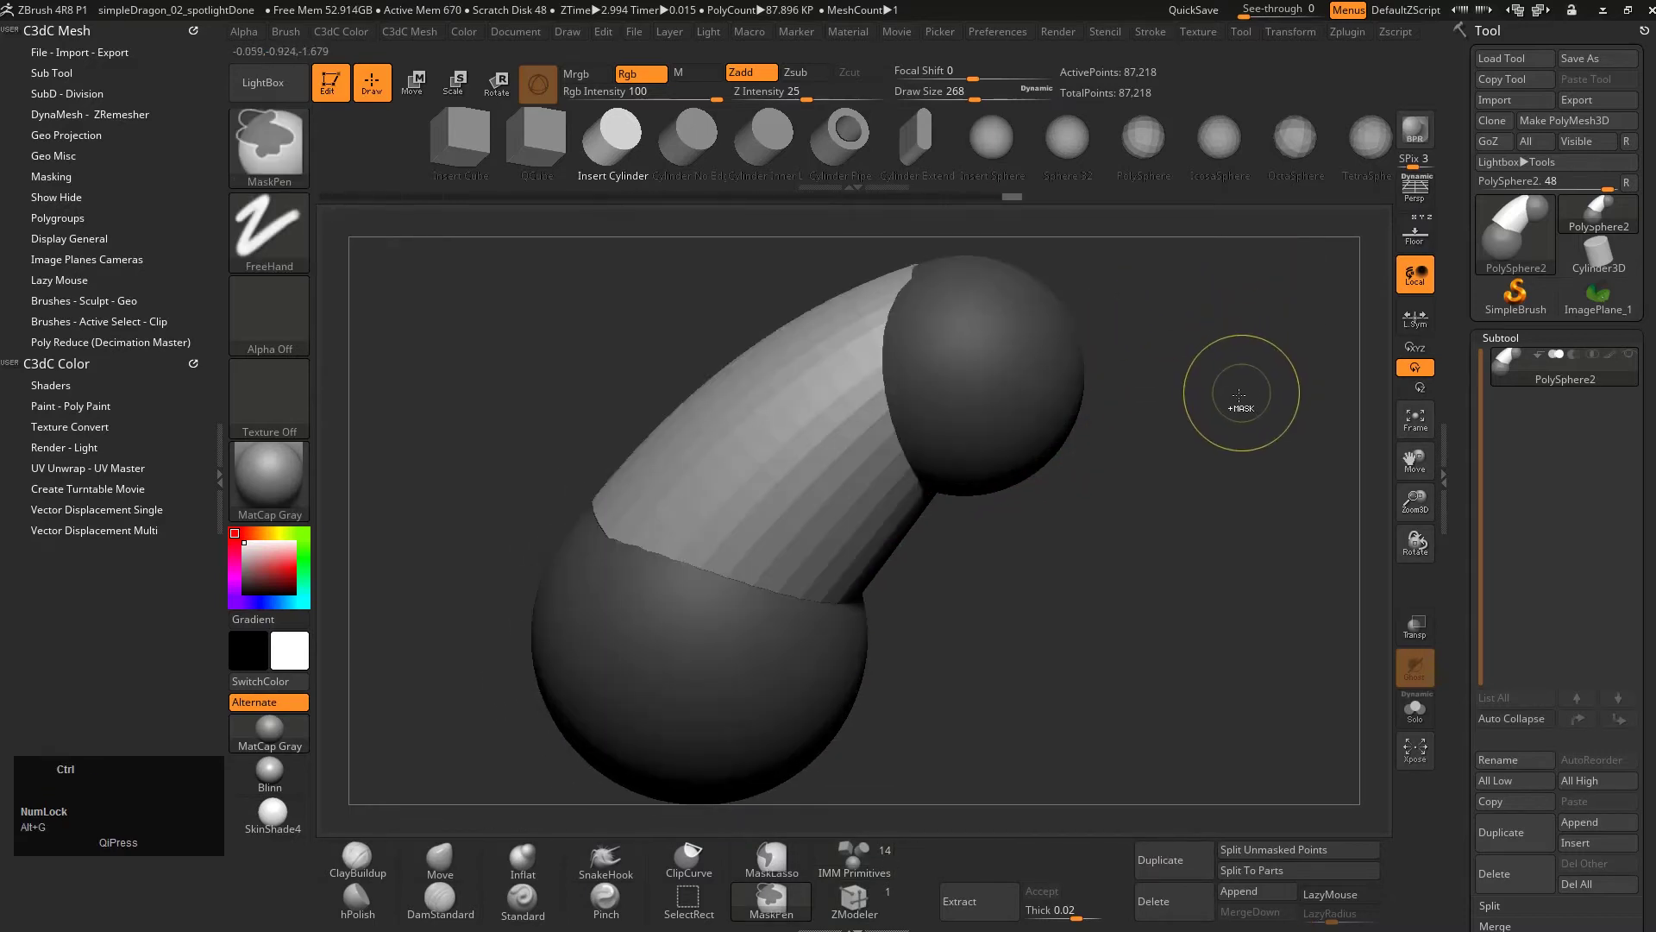
{"action": "left_click", "coordinate": [1239, 397], "text": "ctrl"}
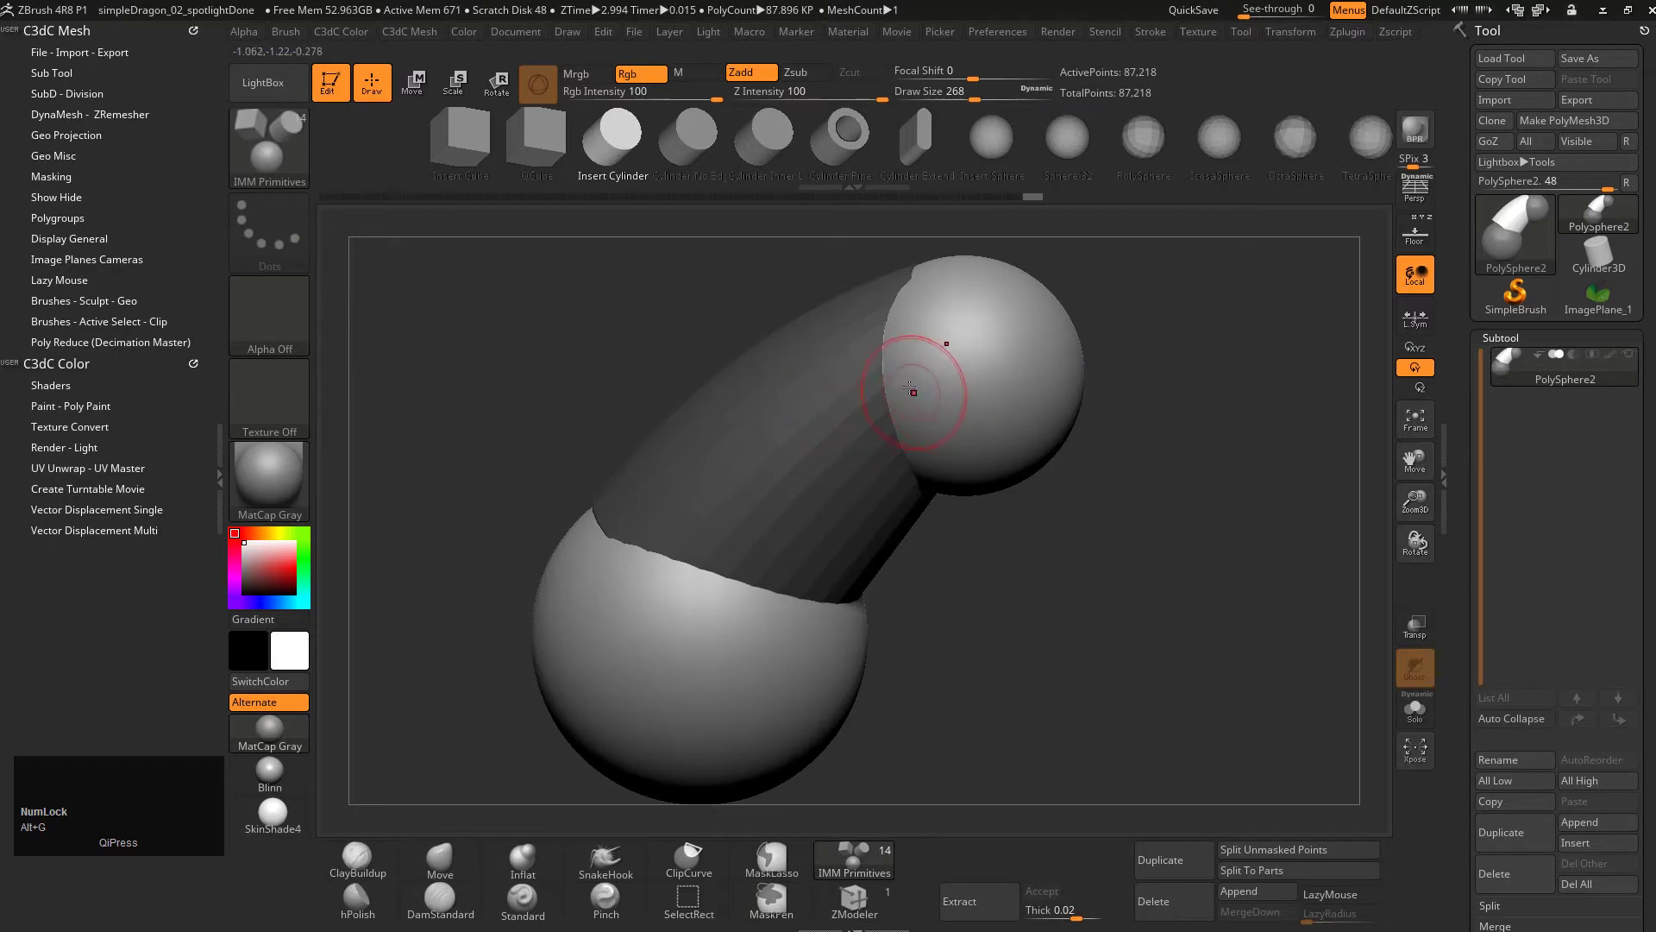
Step: Set the draw size to 517 and select the Move brush
{"action": "key", "text": "s"}
{"action": "left_click_drag", "start_coordinate": [901, 395], "coordinate": [944, 395]}
{"action": "left_click", "coordinate": [459, 868]}
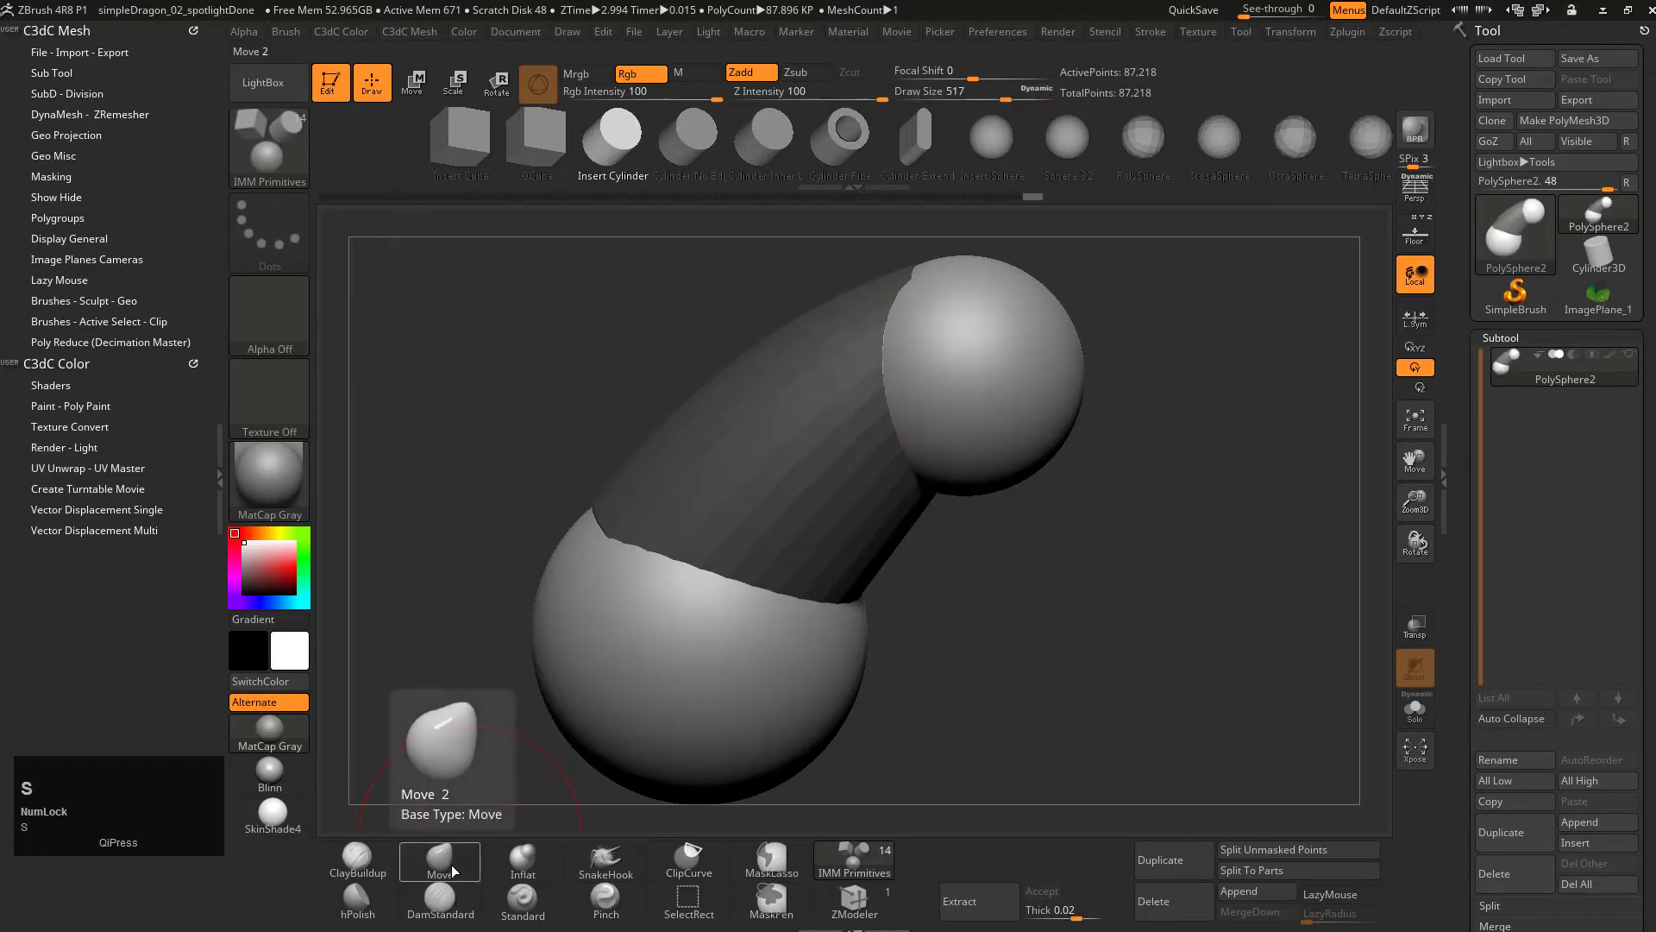
{"action": "key", "text": "2"}
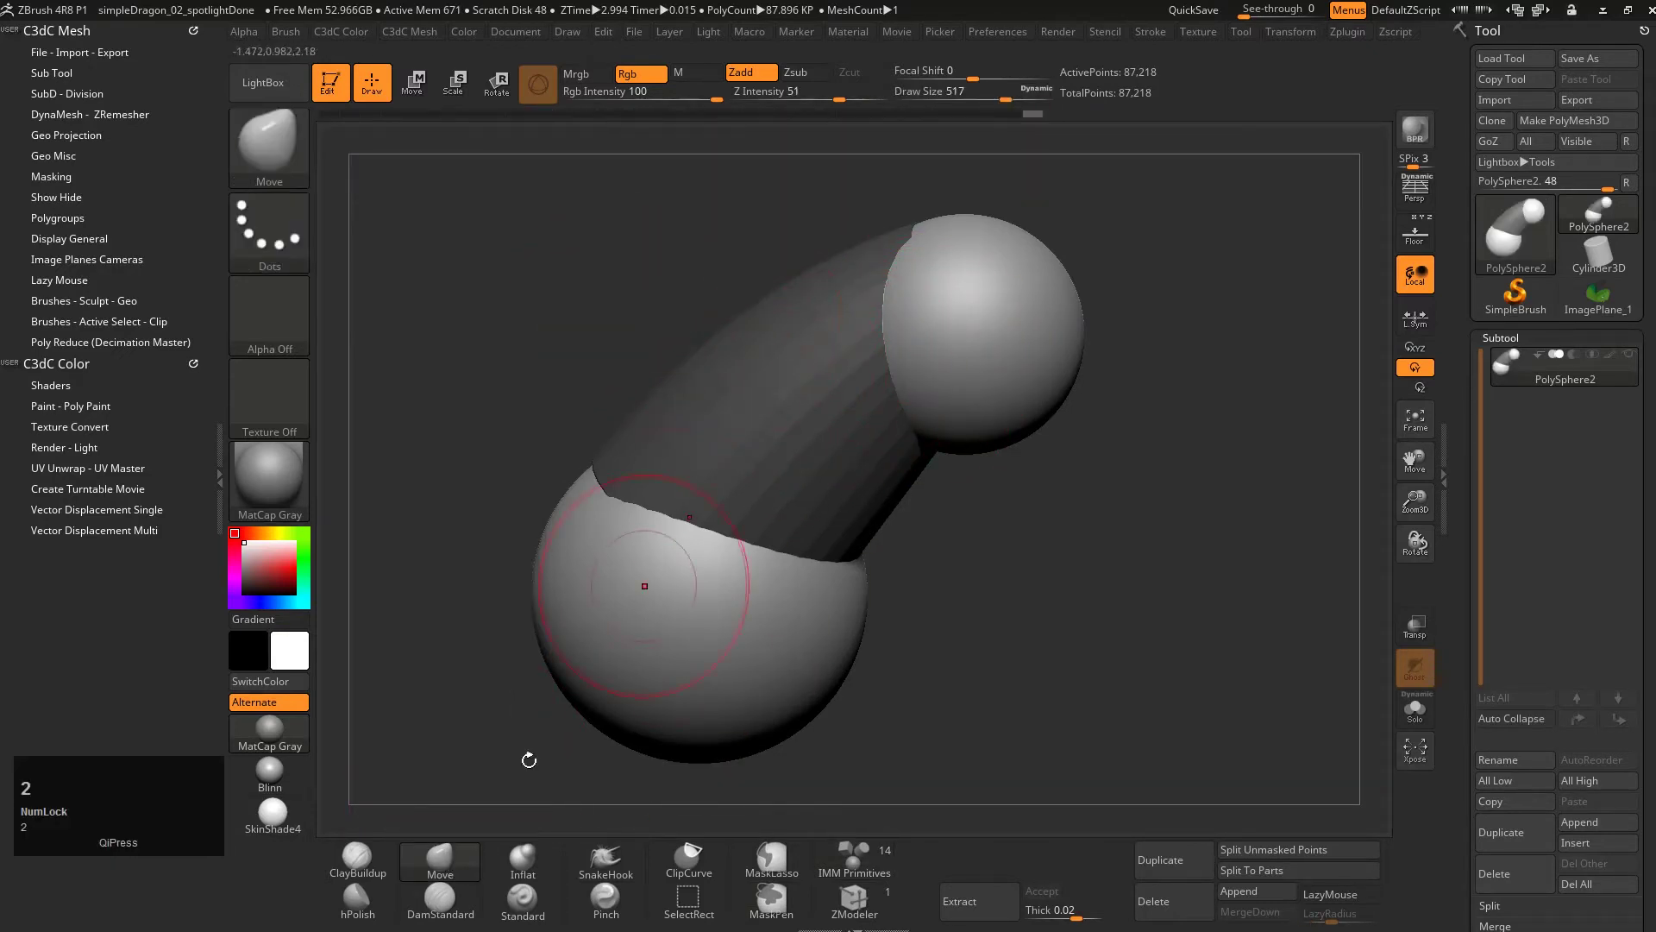
{"action": "left_click", "coordinate": [856, 862]}
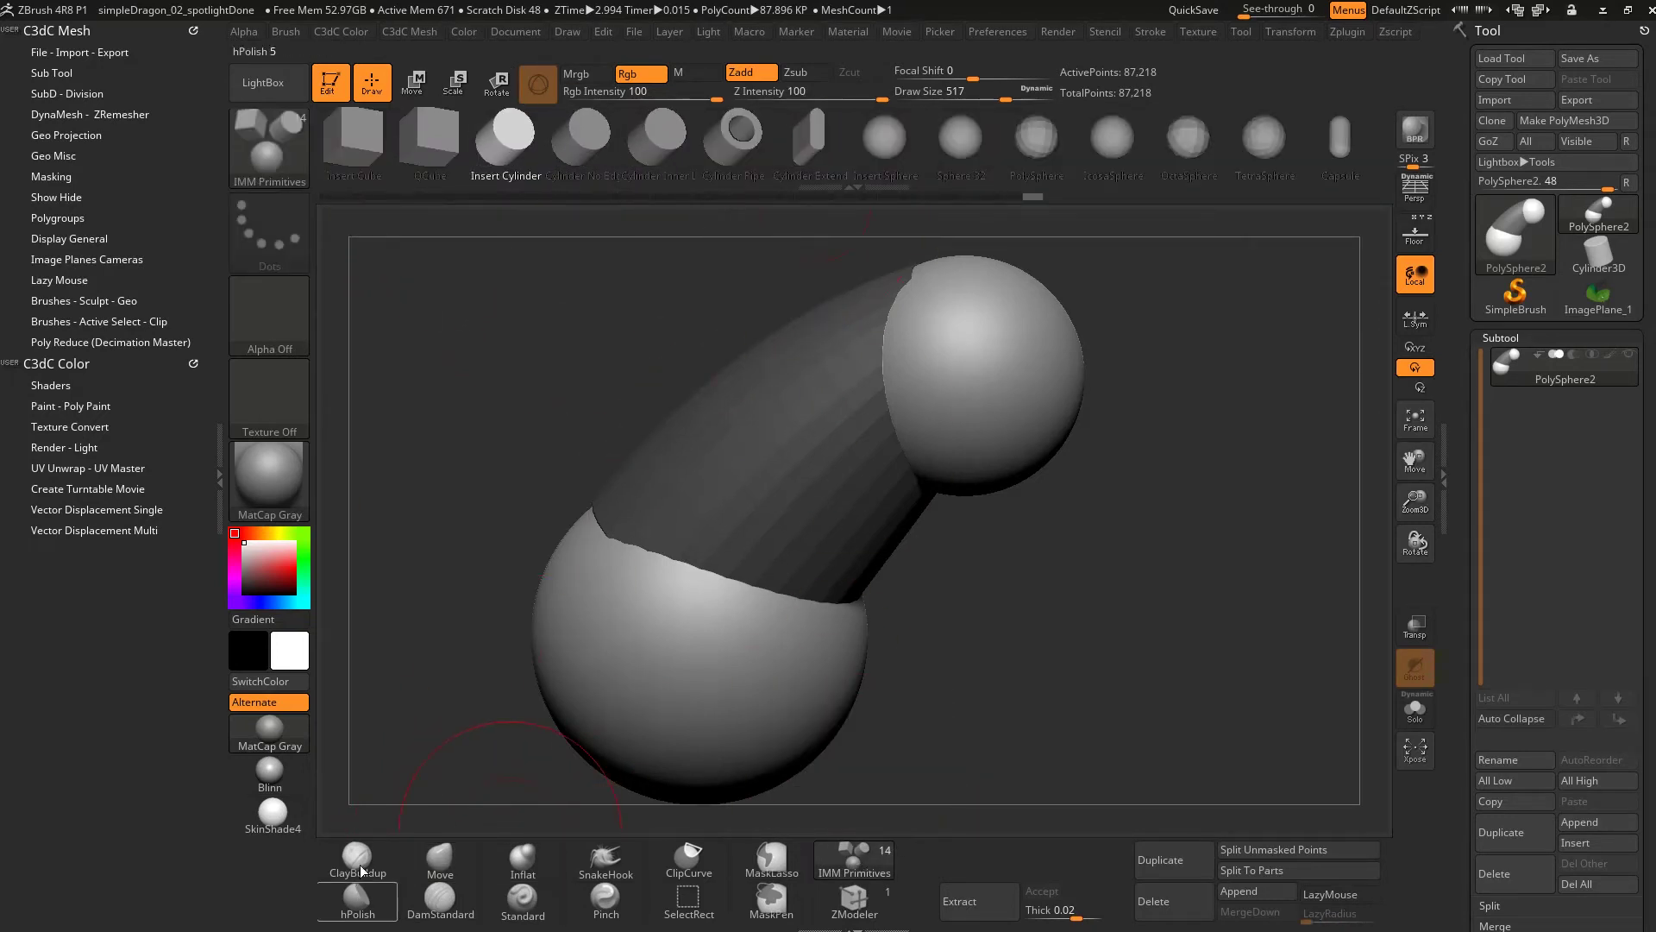
{"action": "left_click", "coordinate": [439, 858]}
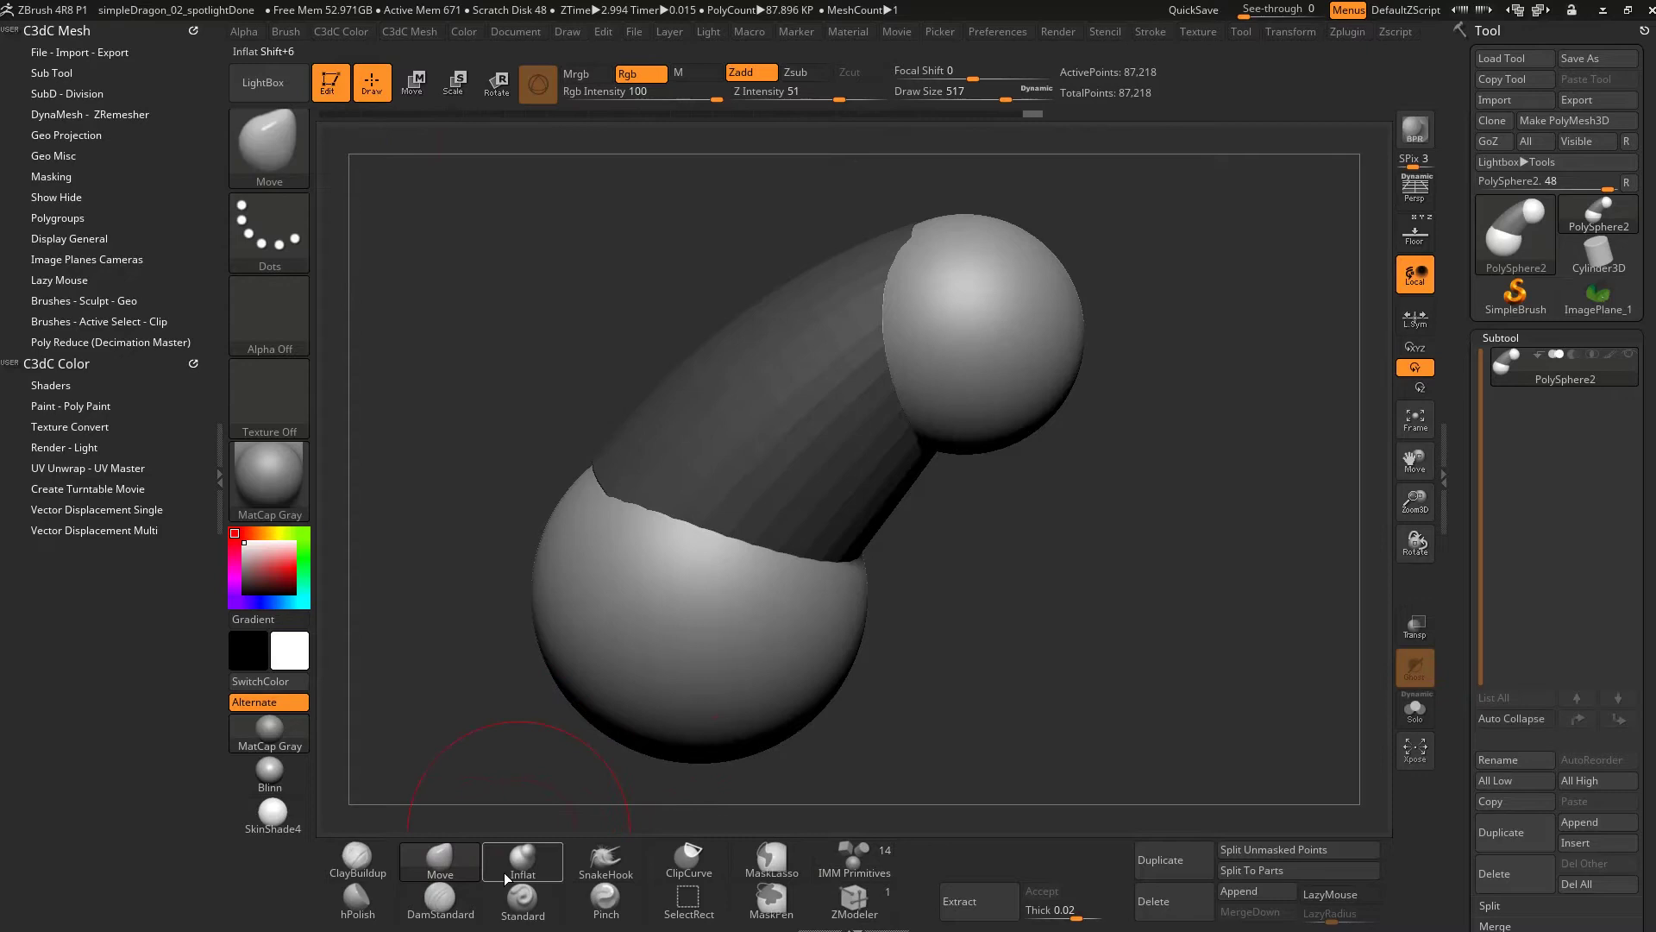
Step: Try pulling the body and head spheres outward with the Move brush at draw size 977, undoing each pull
{"action": "mouse_move", "coordinate": [1117, 251]}
{"action": "left_mouse_down", "text": "shift"}
{"action": "mouse_move", "coordinate": [1014, 367]}
{"action": "mouse_move", "coordinate": [985, 299]}
{"action": "mouse_move", "coordinate": [960, 308]}
{"action": "mouse_move", "coordinate": [1132, 370]}
{"action": "mouse_move", "coordinate": [1206, 169]}
{"action": "mouse_move", "coordinate": [1161, 540]}
{"action": "mouse_move", "coordinate": [1281, 388]}
{"action": "left_mouse_up", "text": "shift"}
{"action": "key", "text": "s"}
{"action": "key", "text": "ctrl+z"}
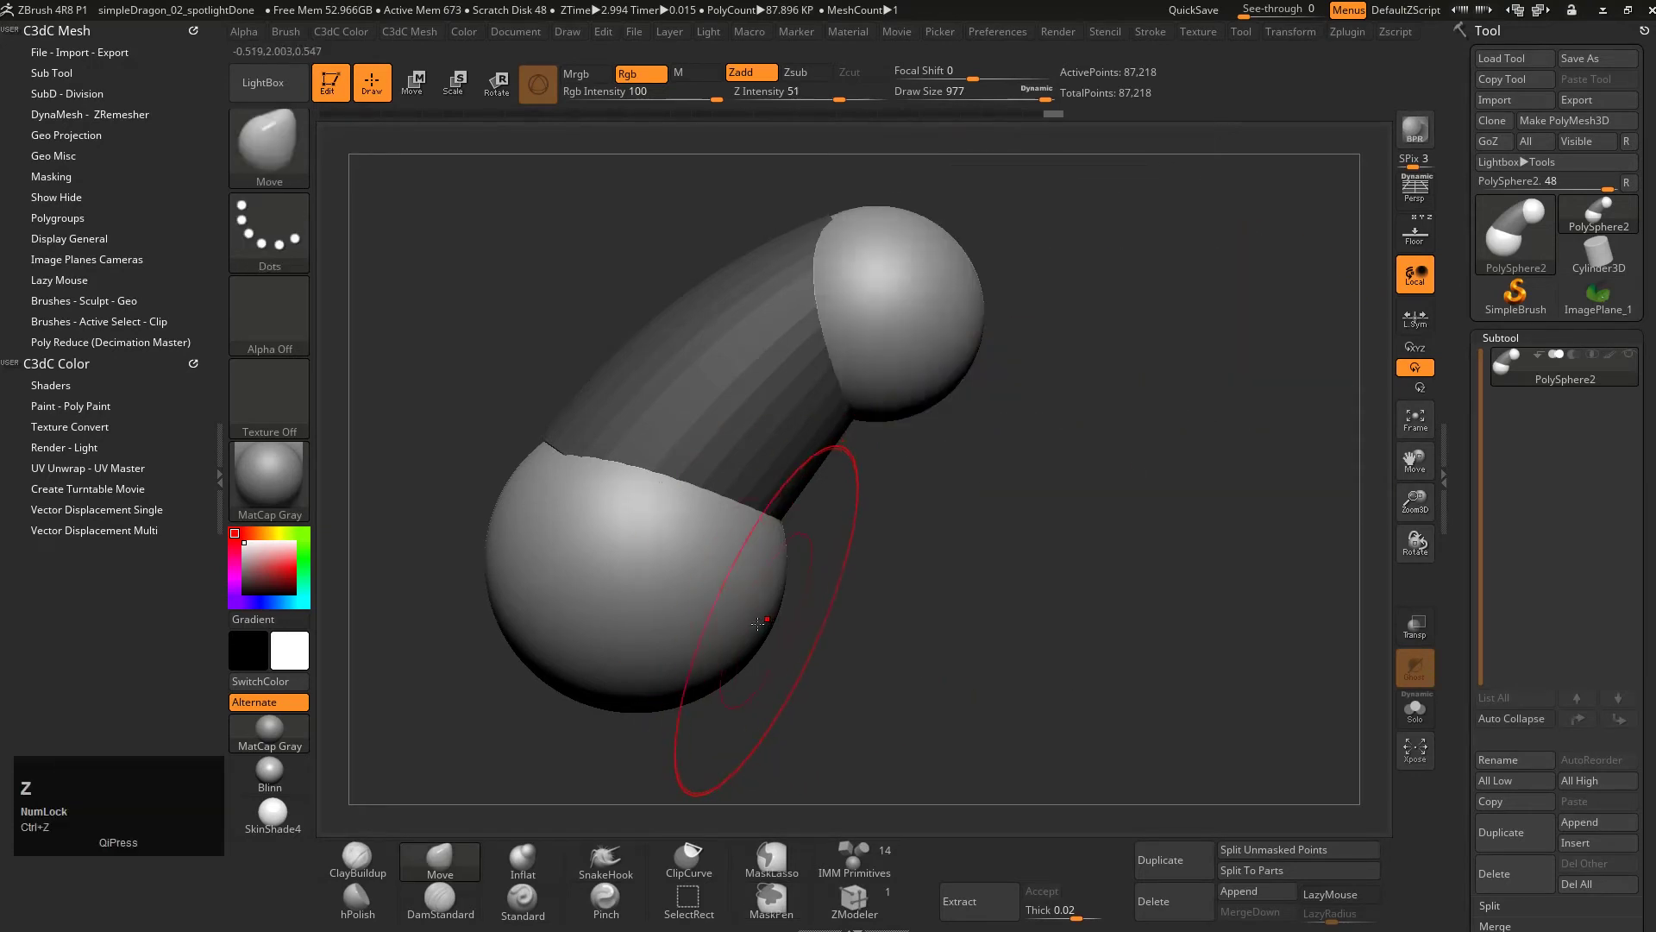
{"action": "mouse_move", "coordinate": [768, 606]}
{"action": "left_mouse_down"}
{"action": "mouse_move", "coordinate": [677, 647]}
{"action": "mouse_move", "coordinate": [811, 742]}
{"action": "left_mouse_up"}
{"action": "key", "text": "ctrl+z"}
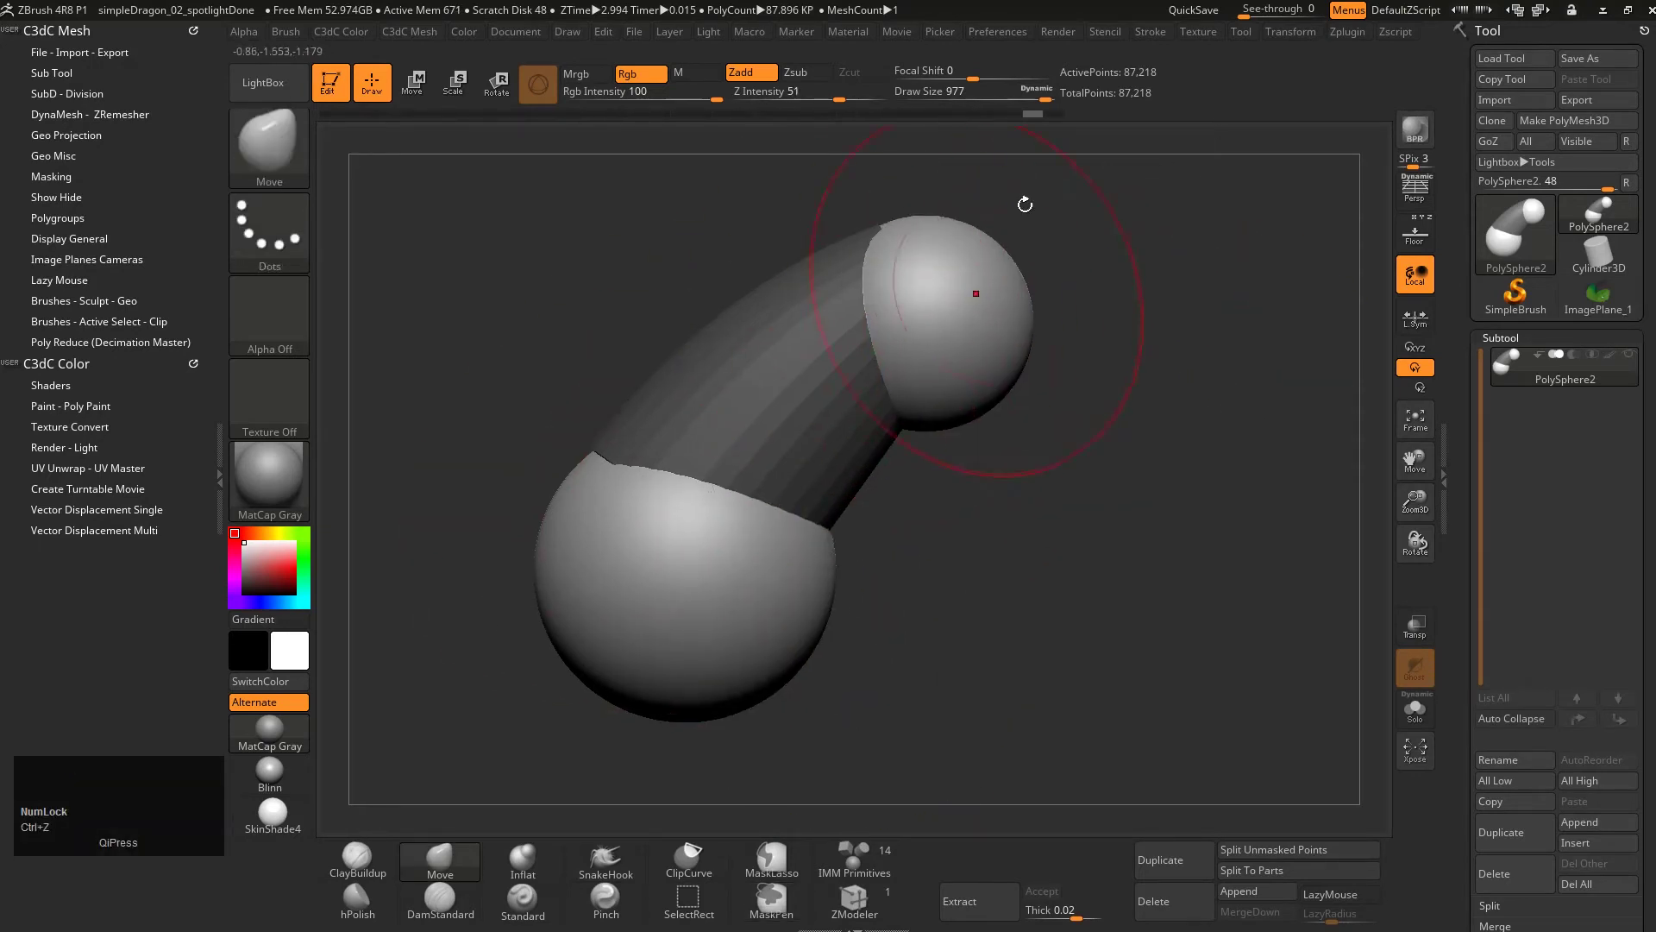
{"action": "left_click_drag", "start_coordinate": [1025, 298], "coordinate": [865, 328]}
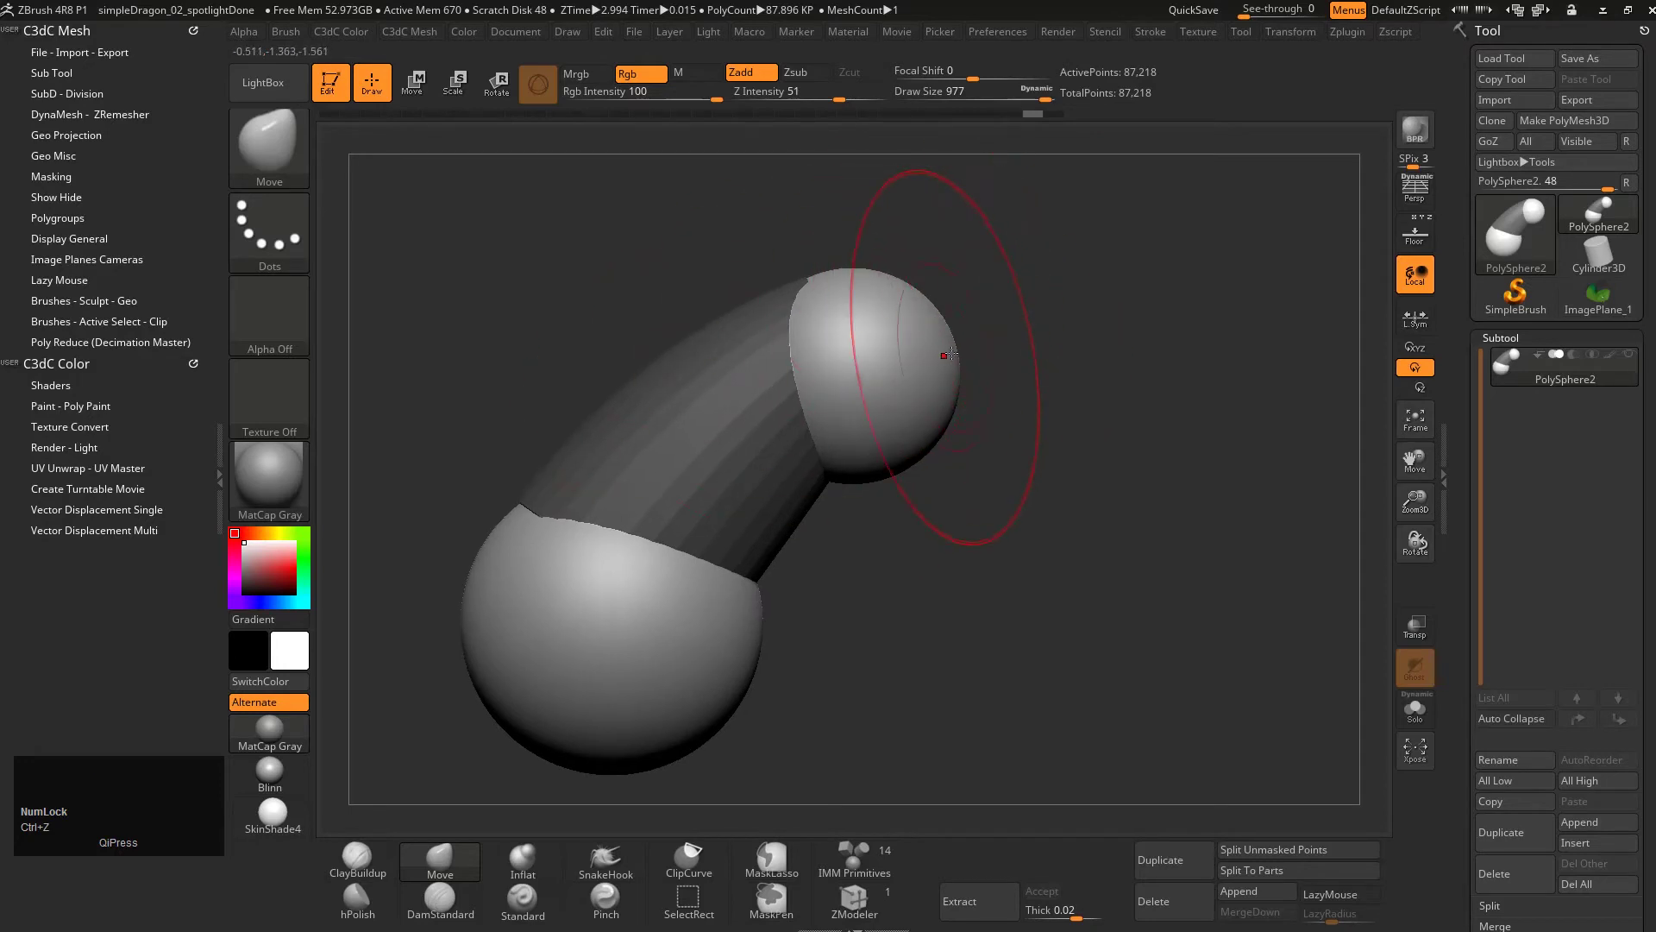
{"action": "left_click_drag", "start_coordinate": [950, 369], "coordinate": [1072, 361]}
{"action": "key", "text": "ctrl+z"}
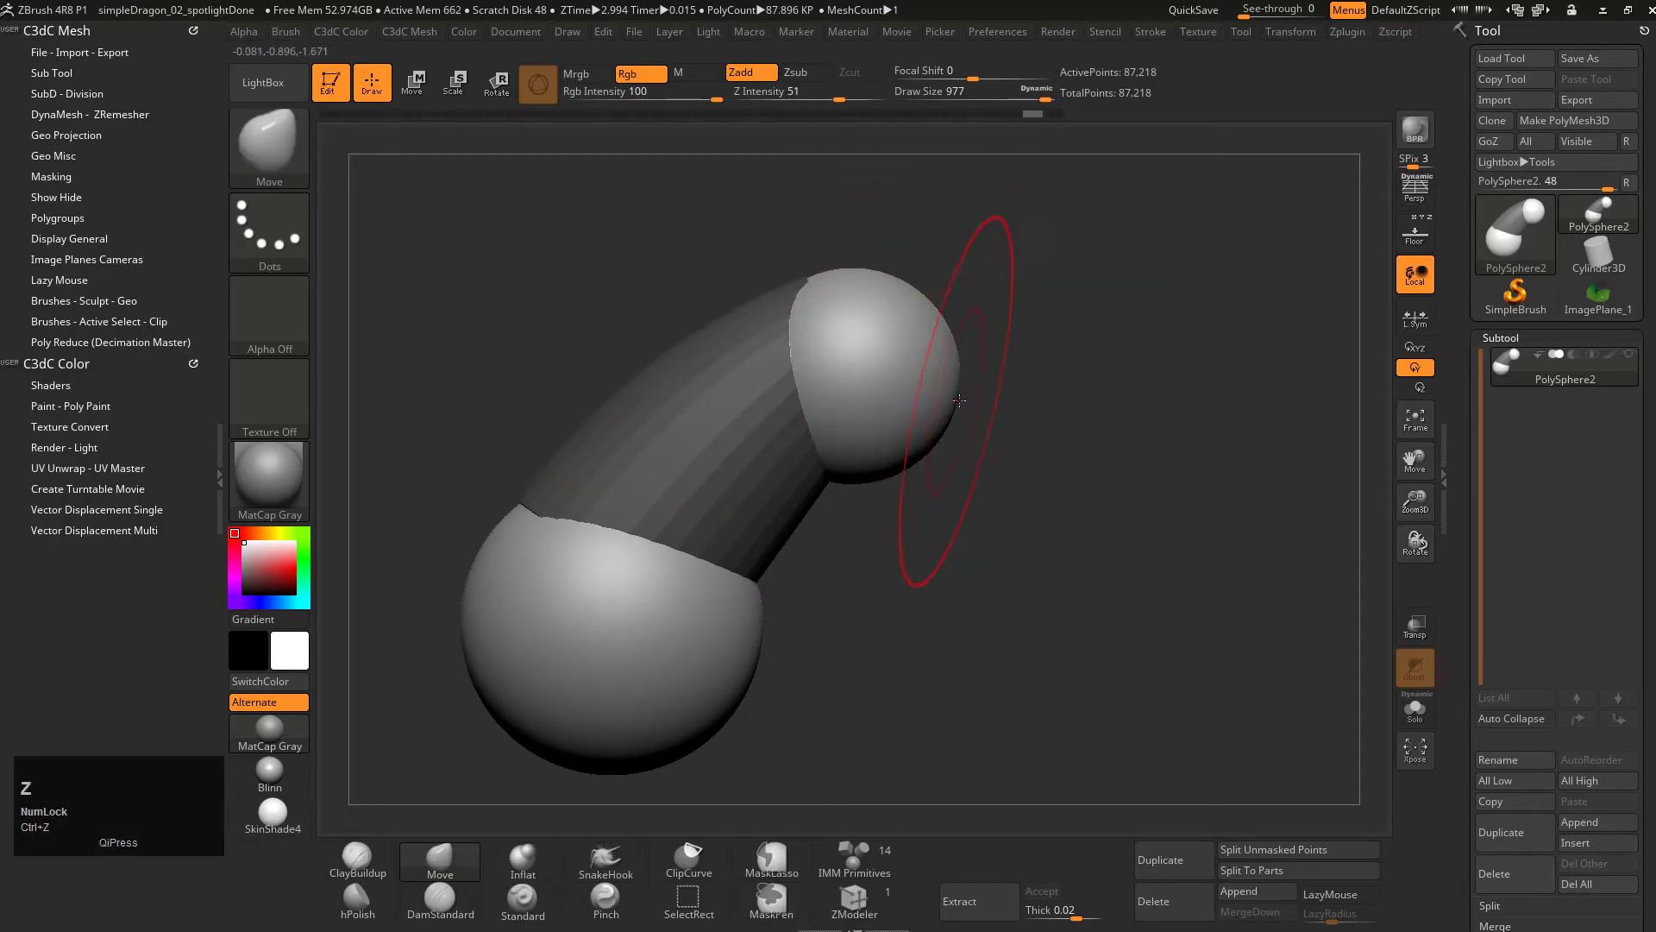
Step: Show the reference images and pull the head sphere forward with the Move brush at draw size 910 to match the dragon's snout
{"action": "key", "text": "g"}
{"action": "key", "text": "s"}
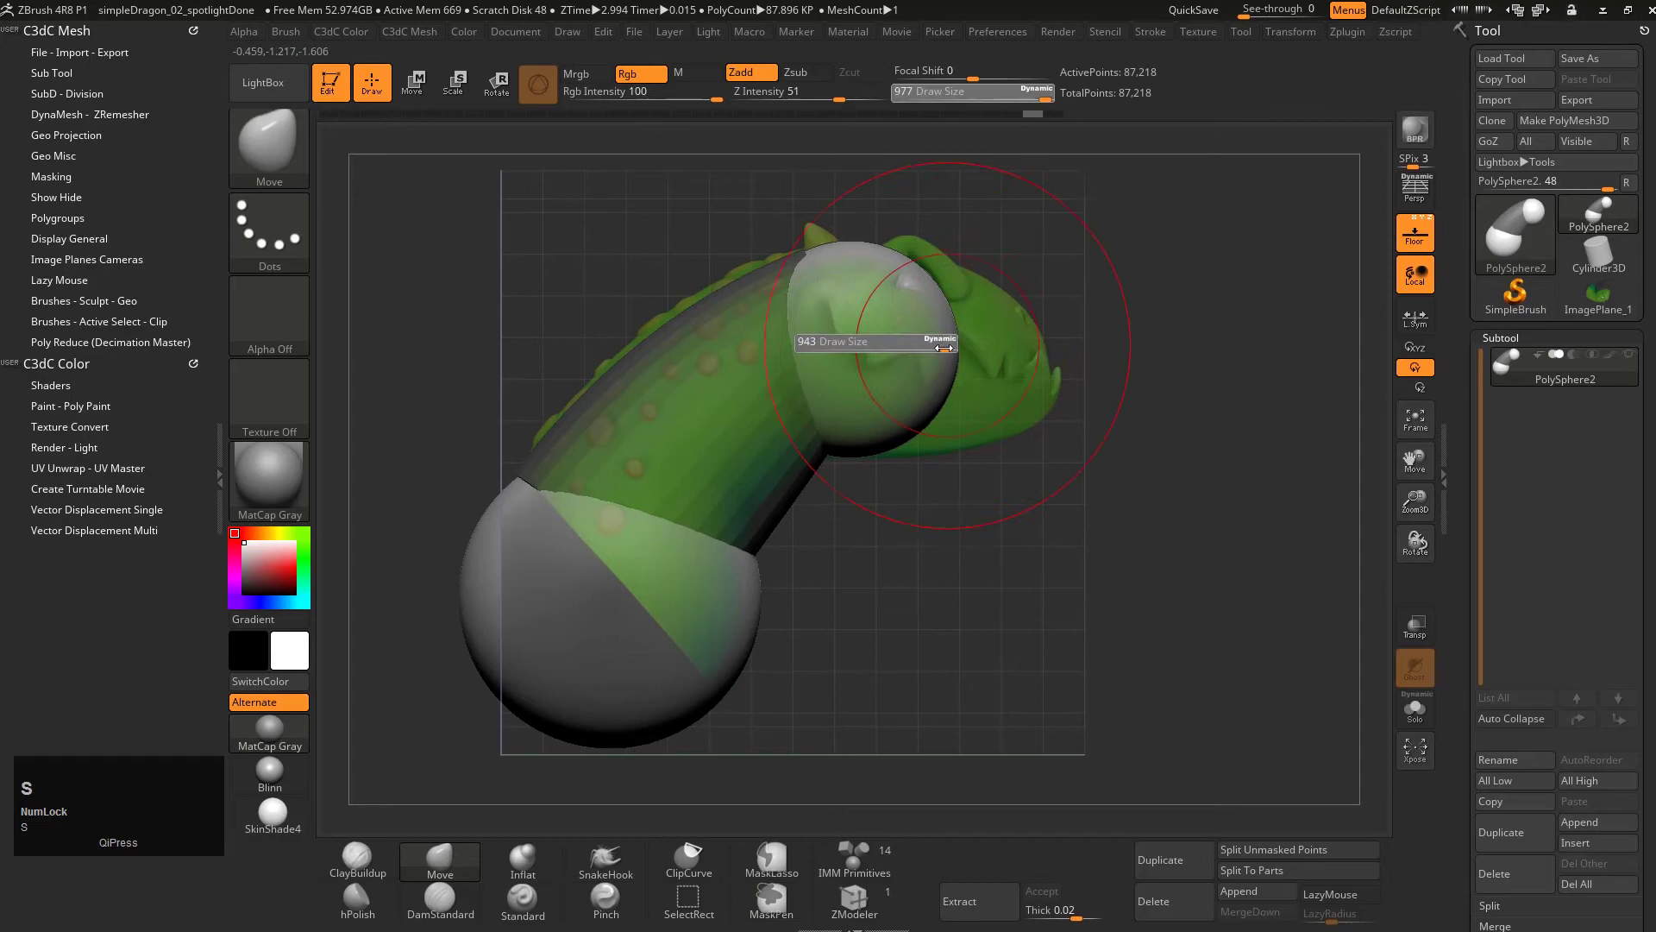
{"action": "mouse_move", "coordinate": [945, 348]}
{"action": "left_mouse_down"}
{"action": "mouse_move", "coordinate": [959, 379]}
{"action": "mouse_move", "coordinate": [1039, 395]}
{"action": "left_mouse_up"}
{"action": "left_click_drag", "start_coordinate": [973, 295], "coordinate": [982, 283]}
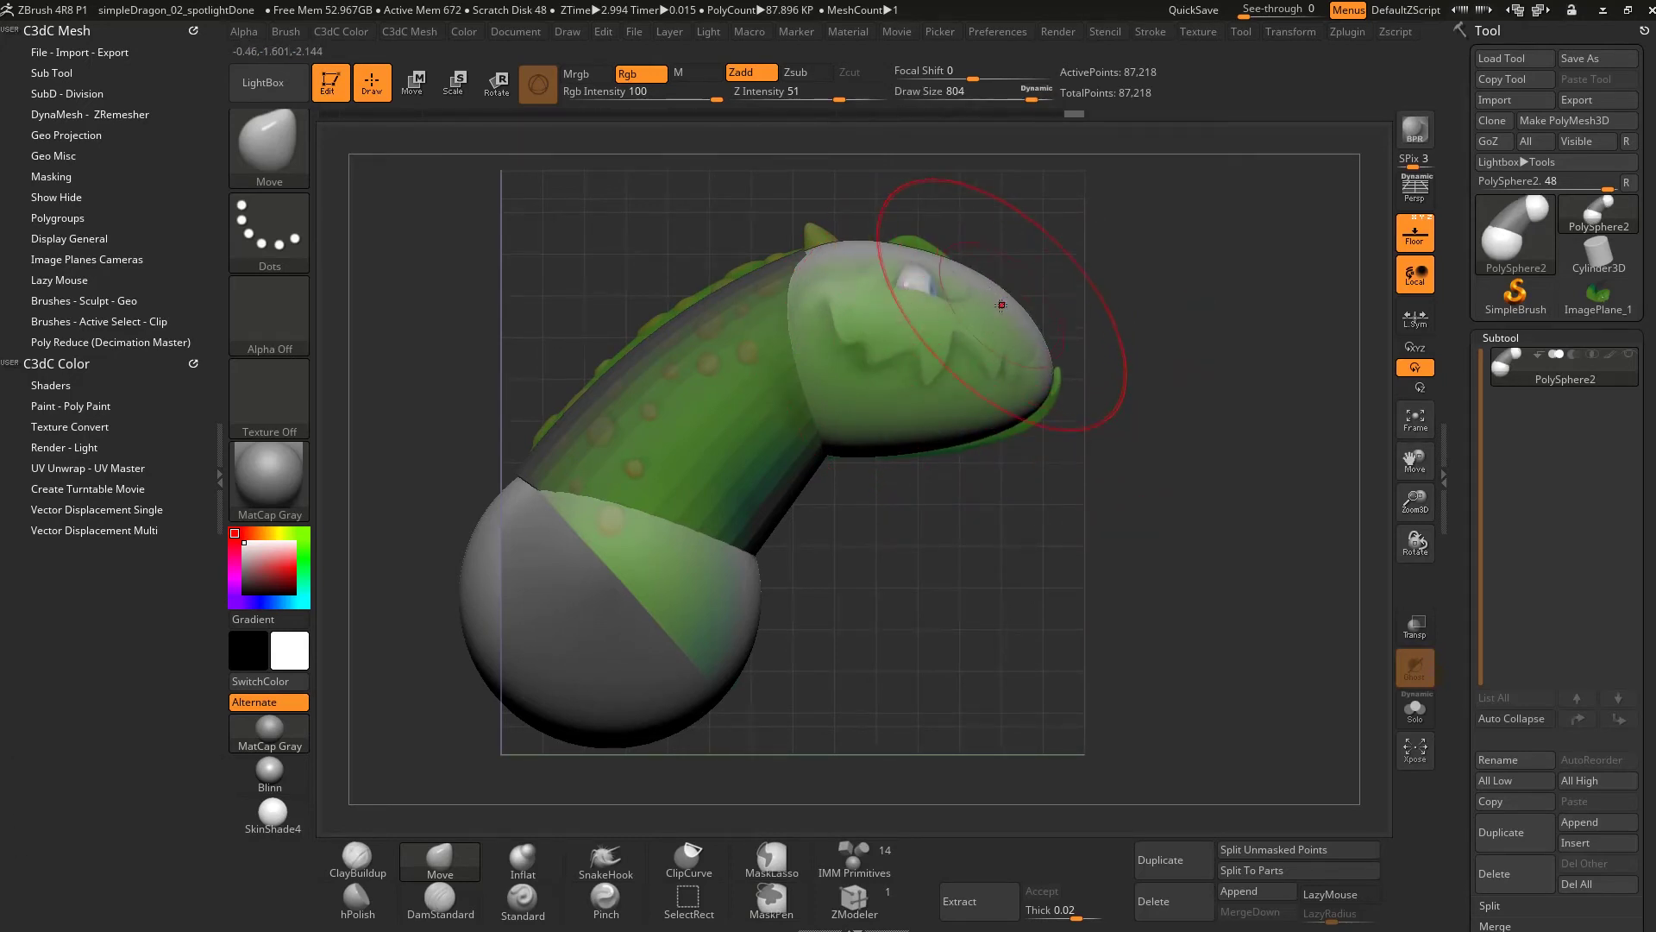
{"action": "key", "text": "ctrl+z"}
{"action": "key", "text": "s"}
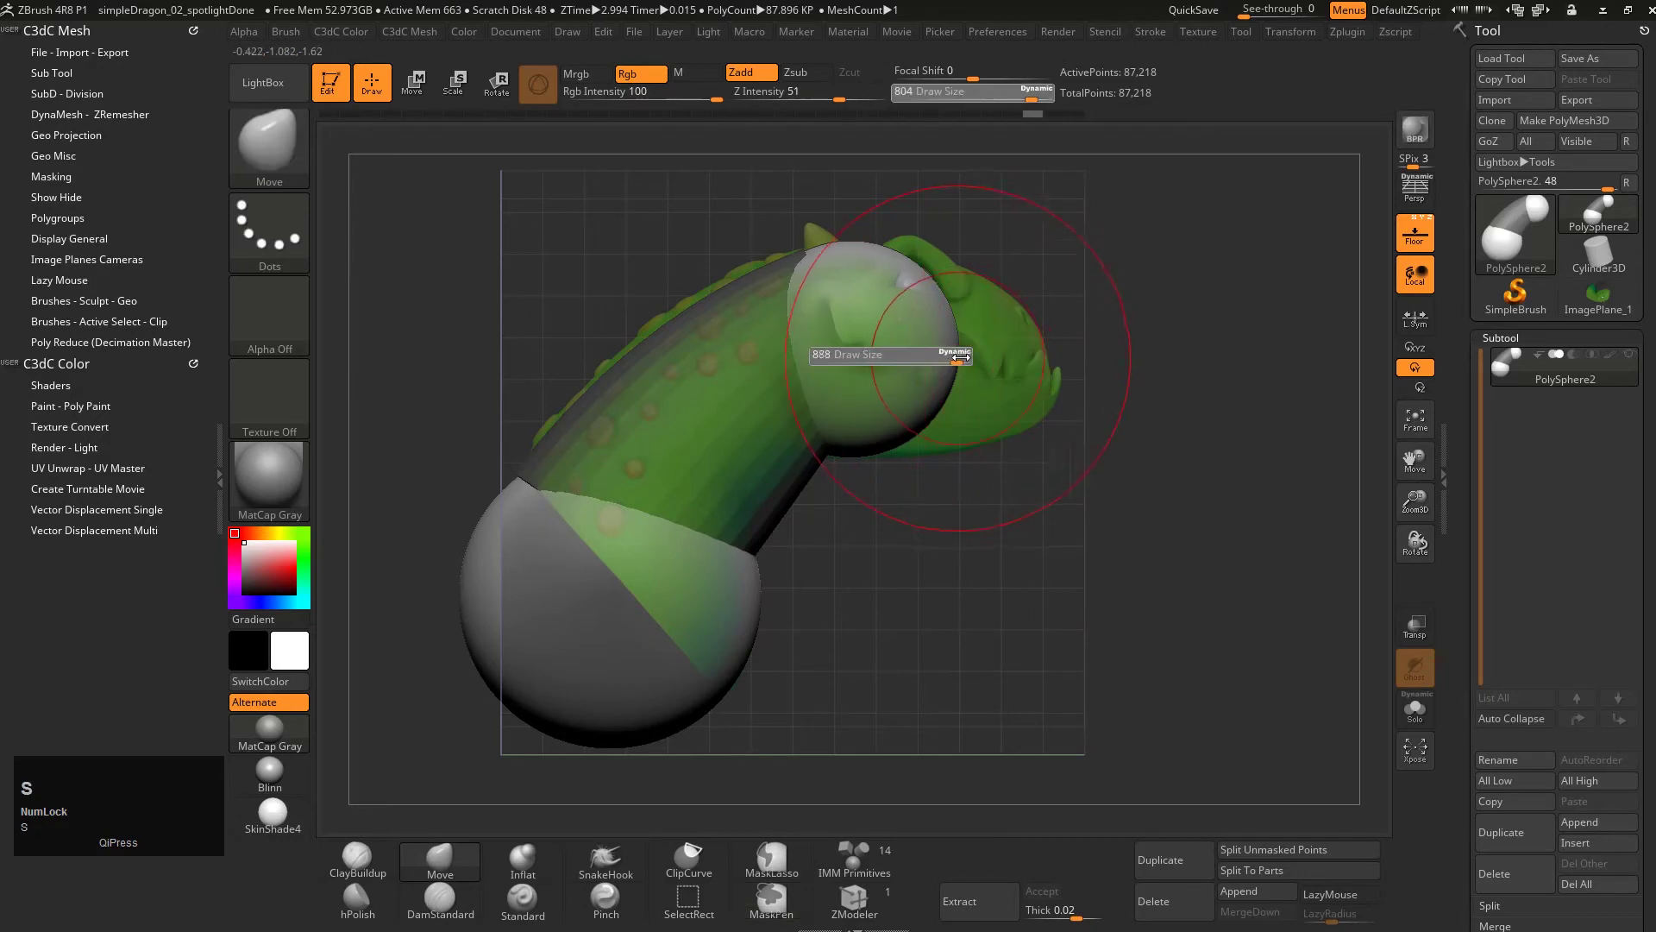
{"action": "mouse_move", "coordinate": [959, 356]}
{"action": "left_mouse_down"}
{"action": "mouse_move", "coordinate": [1055, 370]}
{"action": "mouse_move", "coordinate": [1009, 377]}
{"action": "left_mouse_up"}
{"action": "key", "text": "s"}
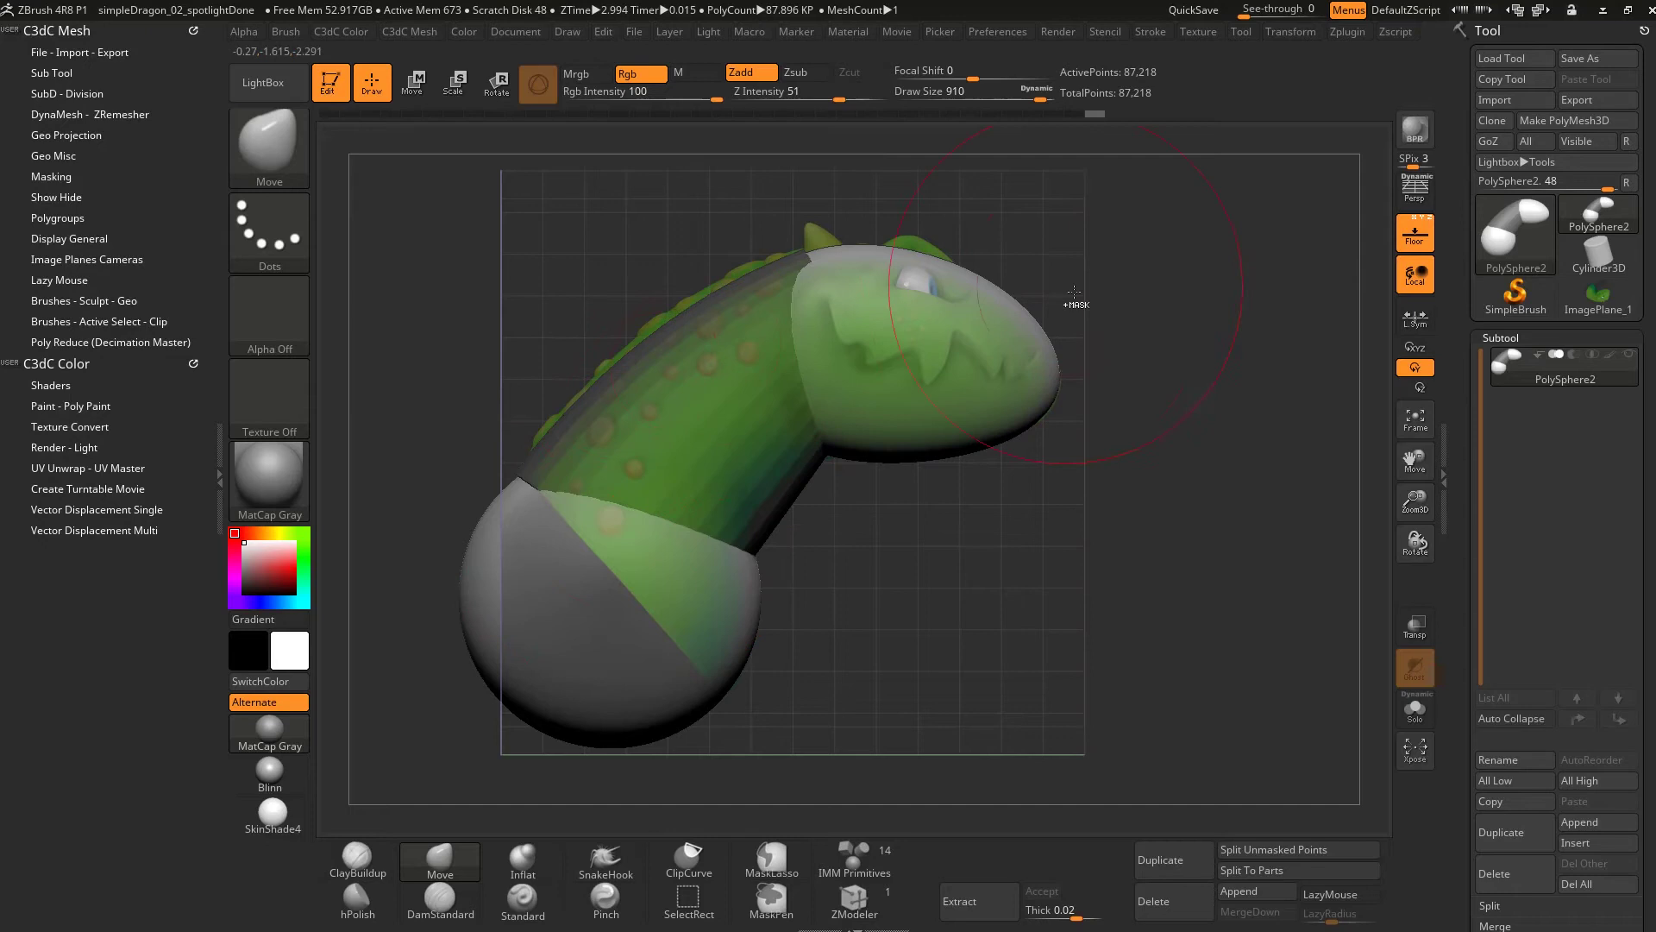
Step: Invert the mask to free the neck cylinder and pull its back outward with the Move brush at draw size 1000 to match the reference
{"action": "left_click", "coordinate": [1120, 304], "text": "ctrl"}
{"action": "key", "text": "s"}
{"action": "left_click_drag", "start_coordinate": [692, 371], "coordinate": [723, 371]}
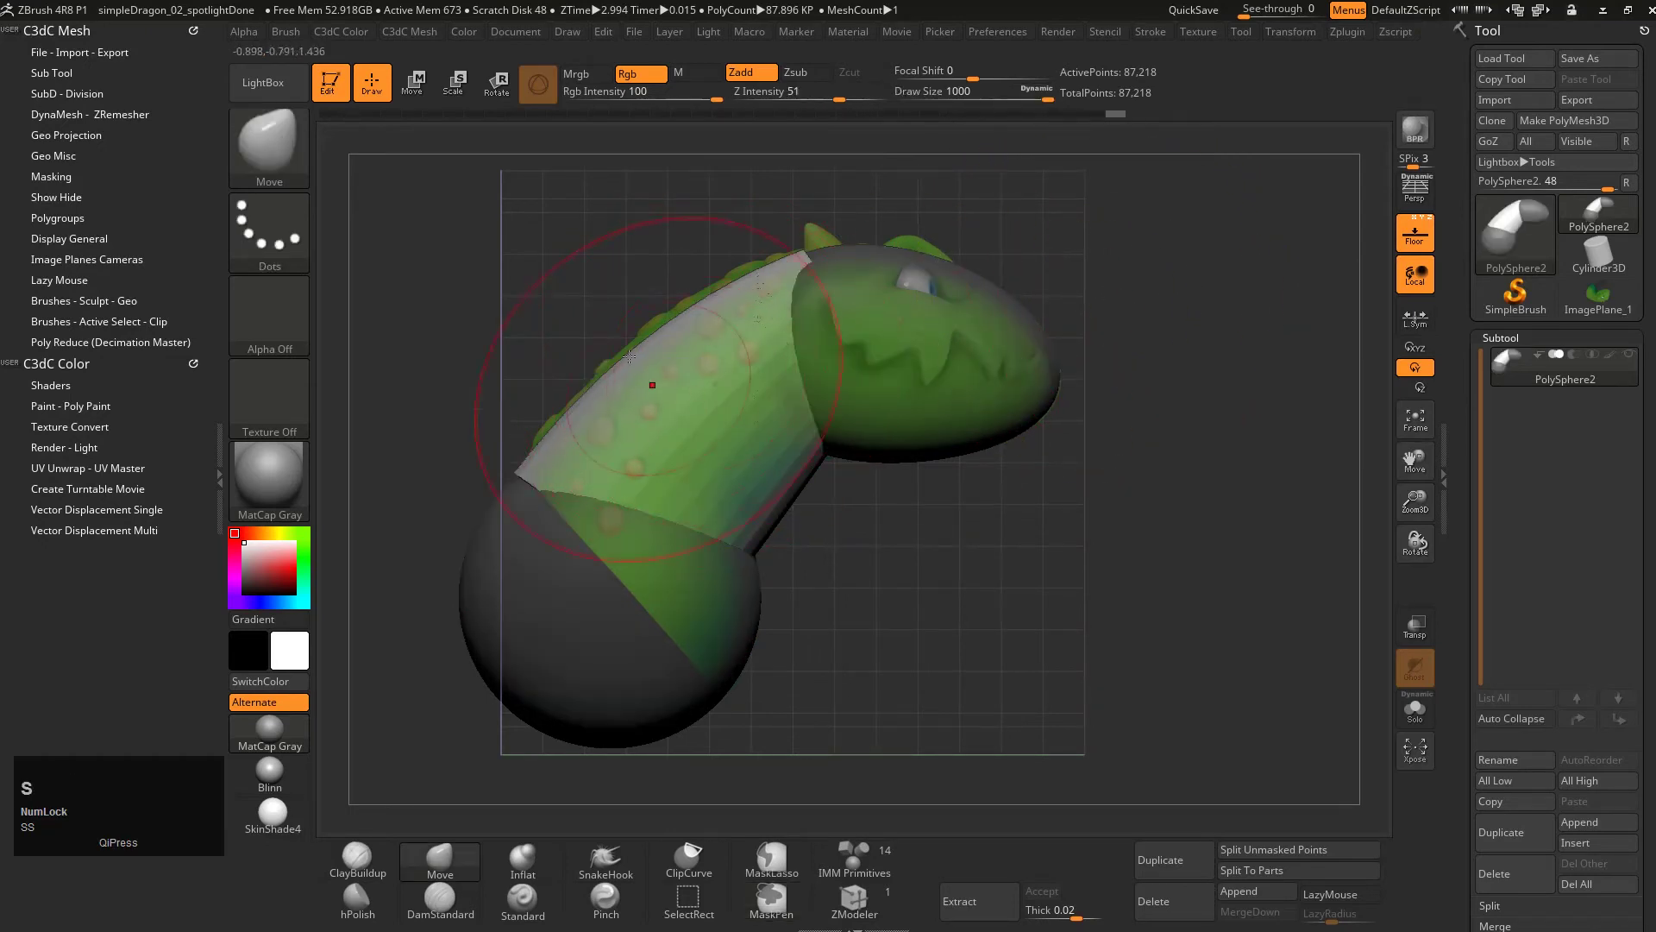
{"action": "left_click", "coordinate": [1166, 314], "text": "ctrl"}
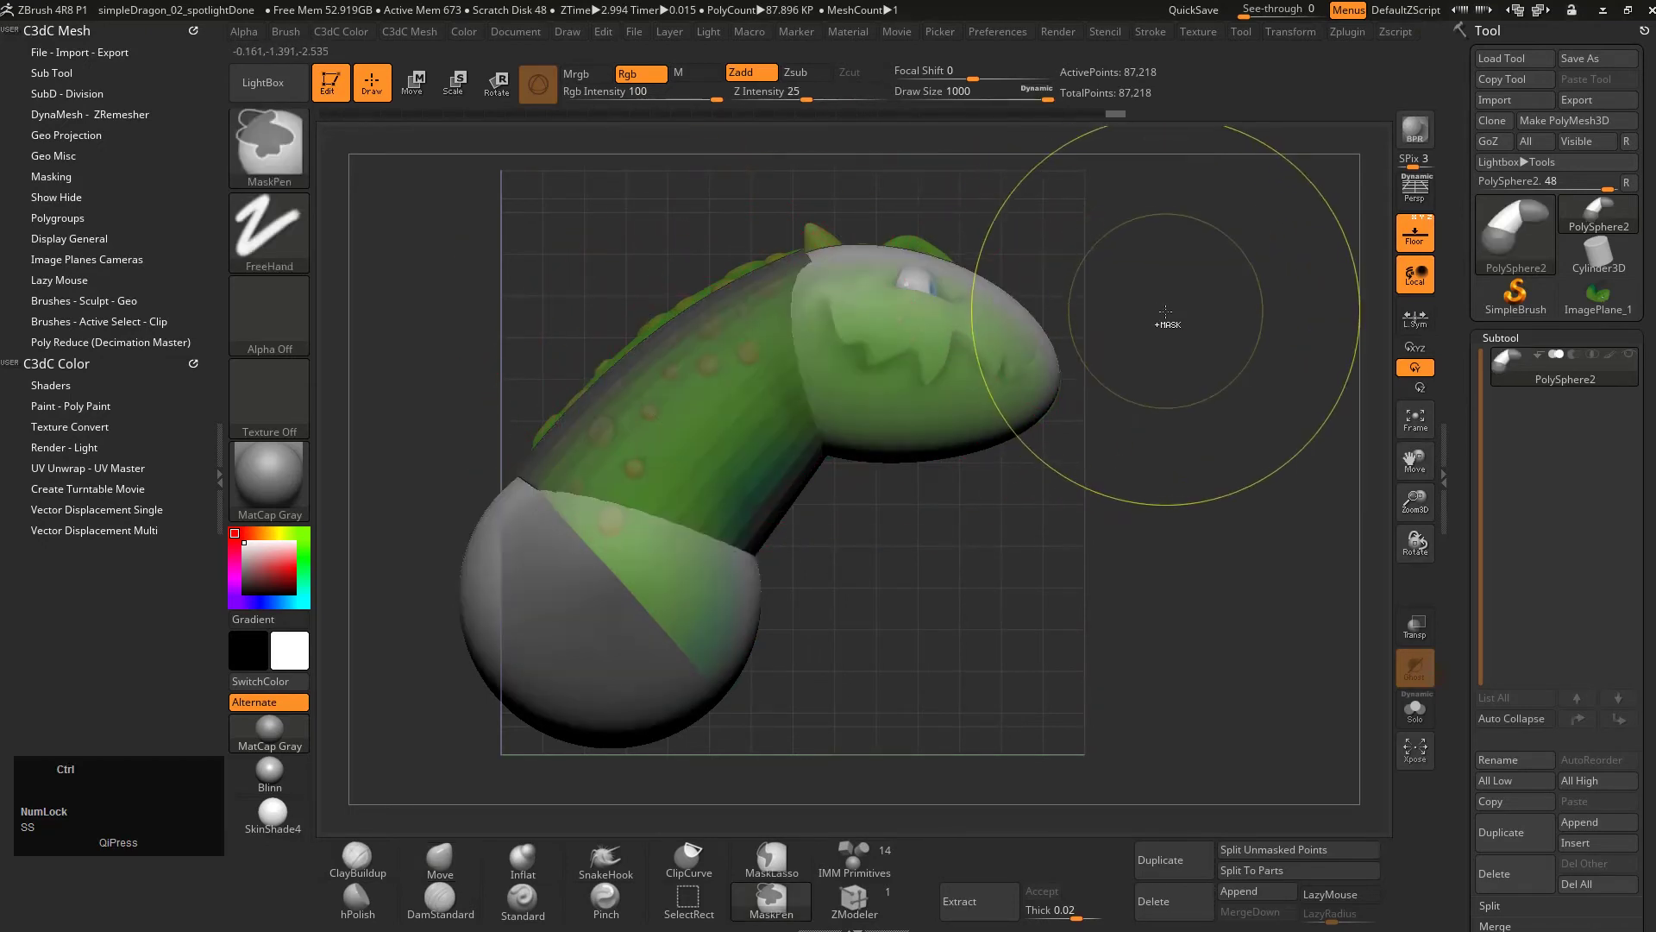
{"action": "left_click", "coordinate": [1154, 310], "text": "ctrl"}
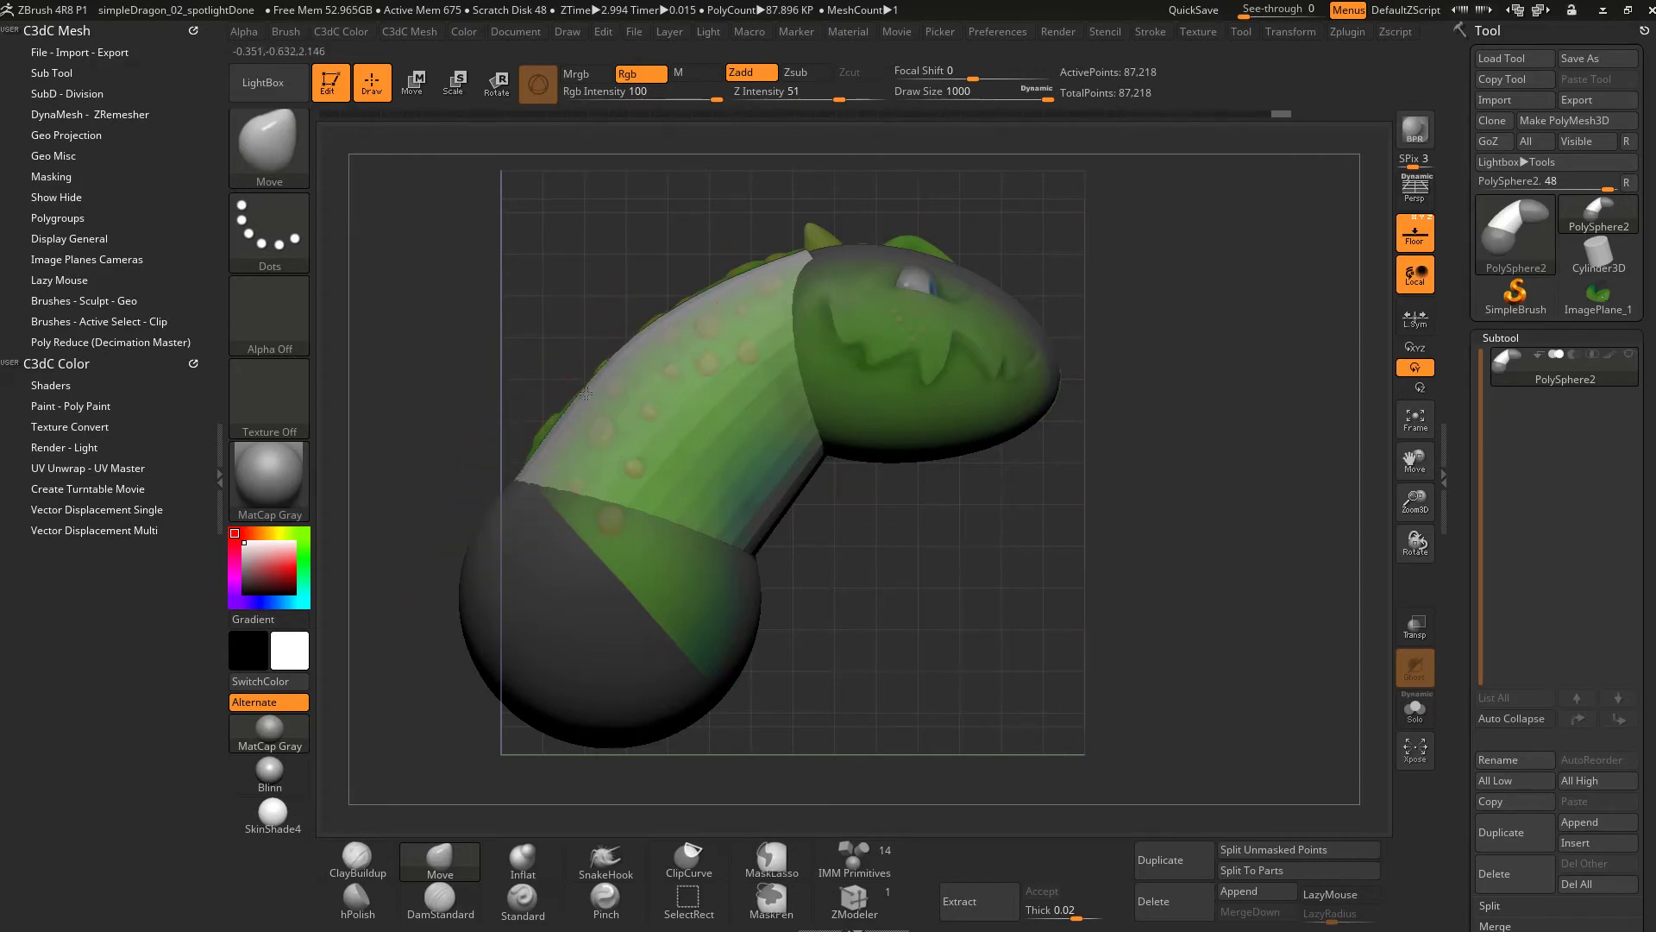
{"action": "key", "text": "shift"}
{"action": "key", "text": "shift"}
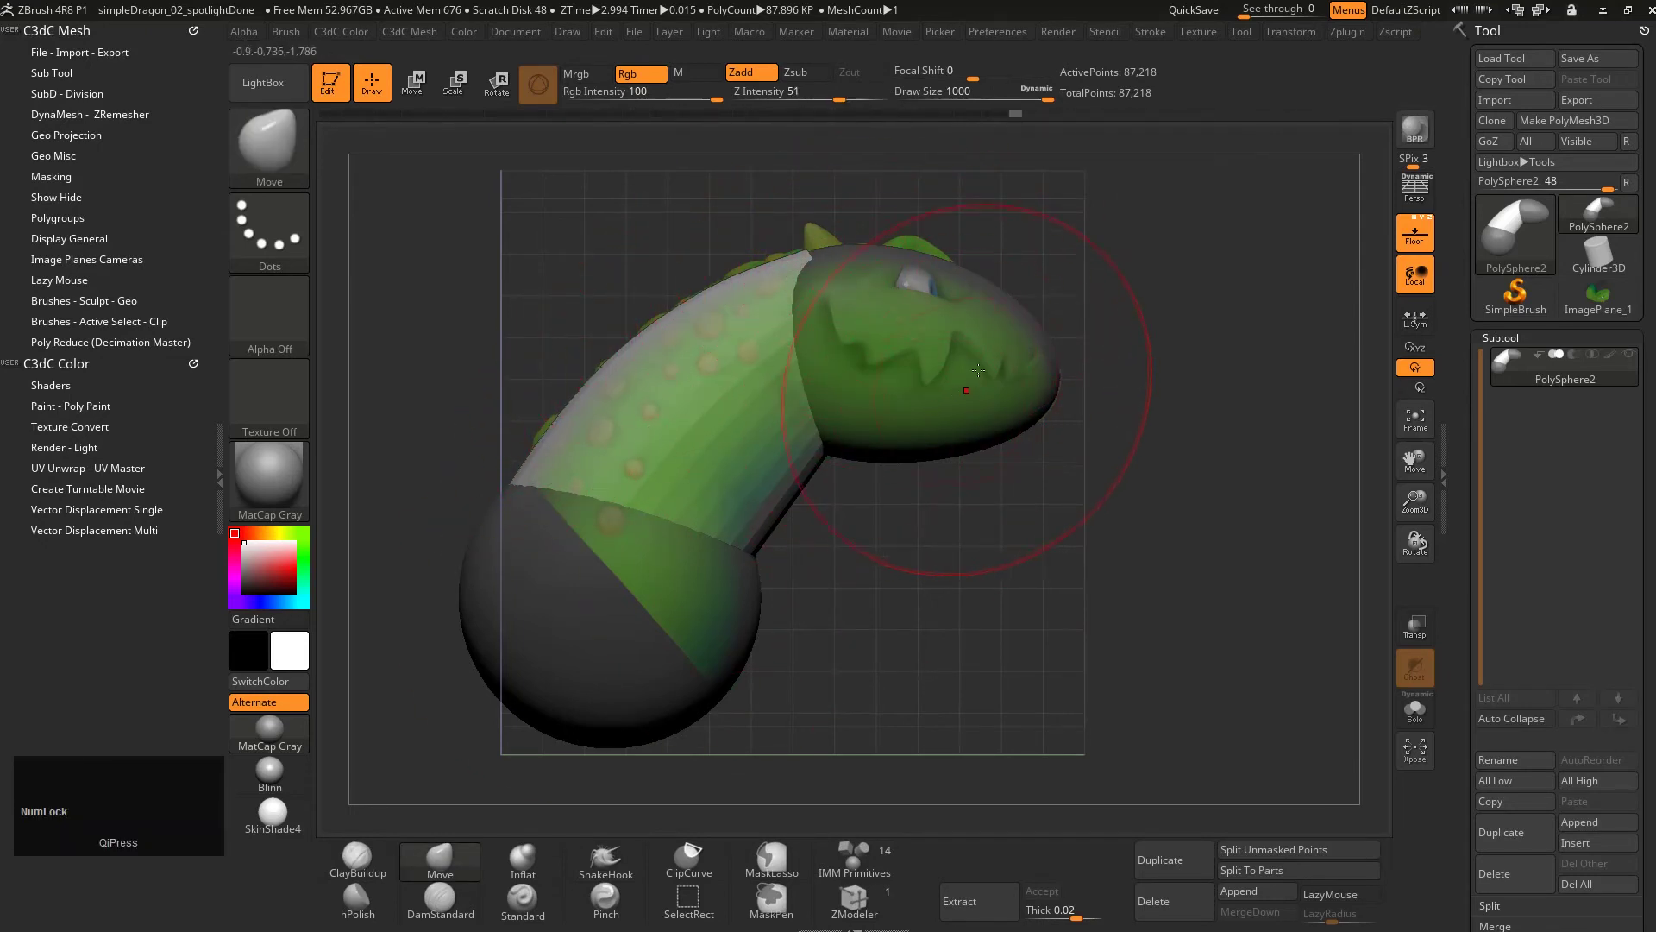
{"action": "left_click_drag", "start_coordinate": [1054, 438], "coordinate": [1001, 466]}
Step: Hide the reference images and invert the mask to free the head and body spheres
{"action": "key", "text": "alt+g"}
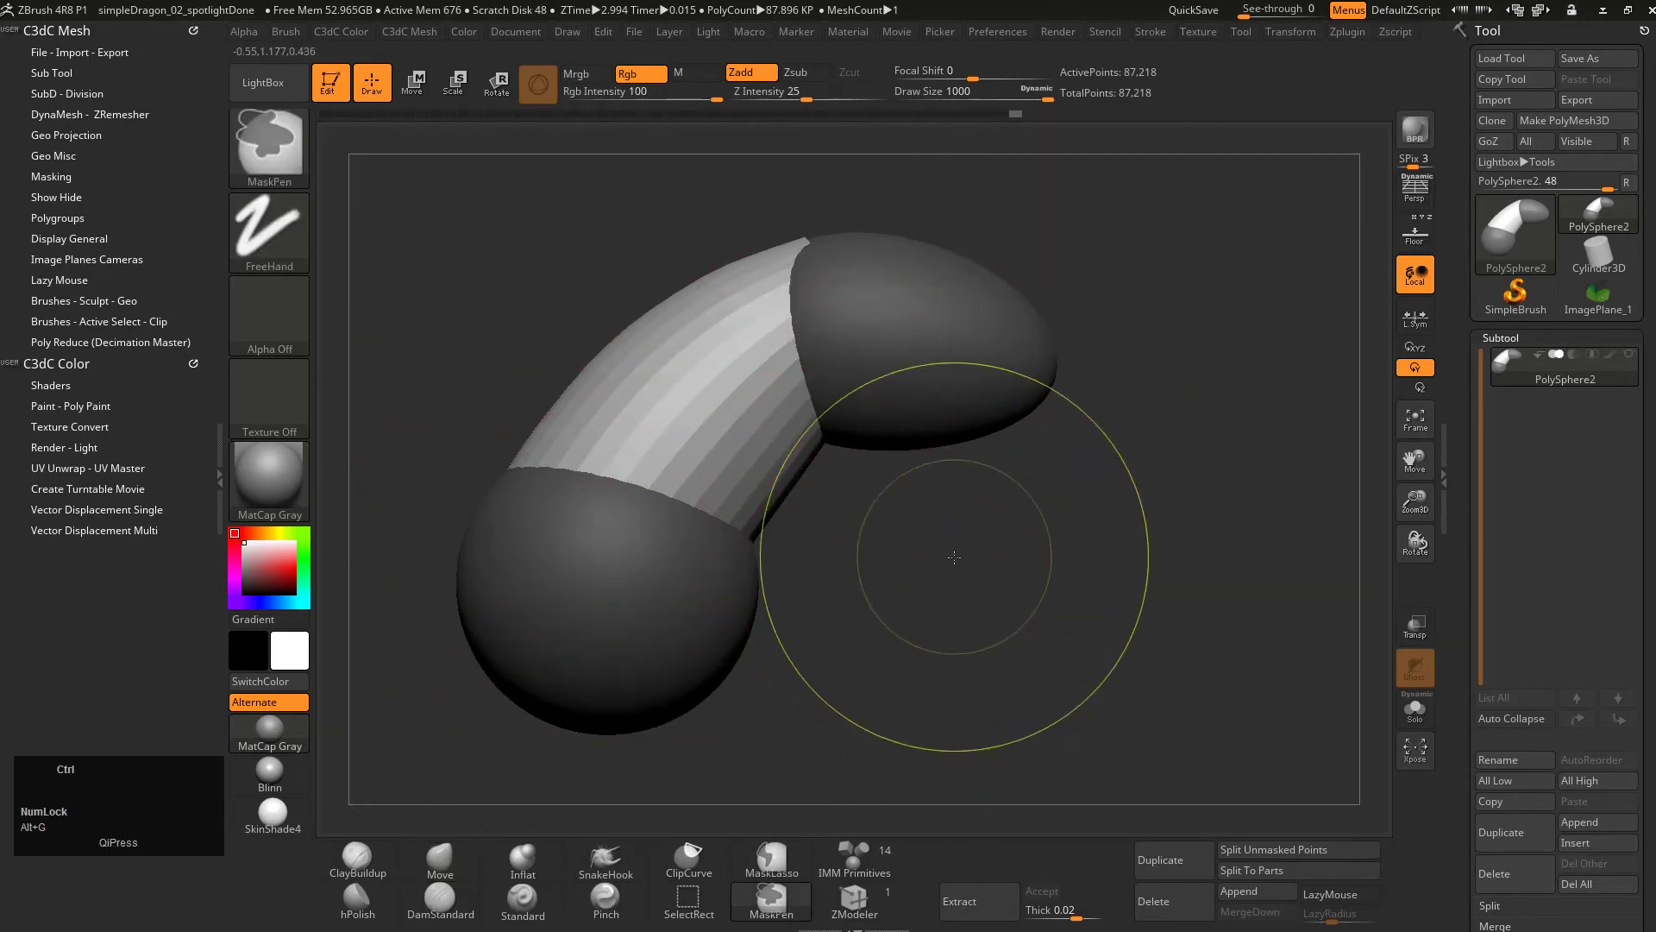
{"action": "left_click", "coordinate": [955, 555], "text": "ctrl"}
{"action": "left_click_drag", "start_coordinate": [955, 555], "coordinate": [1007, 444], "text": "alt"}
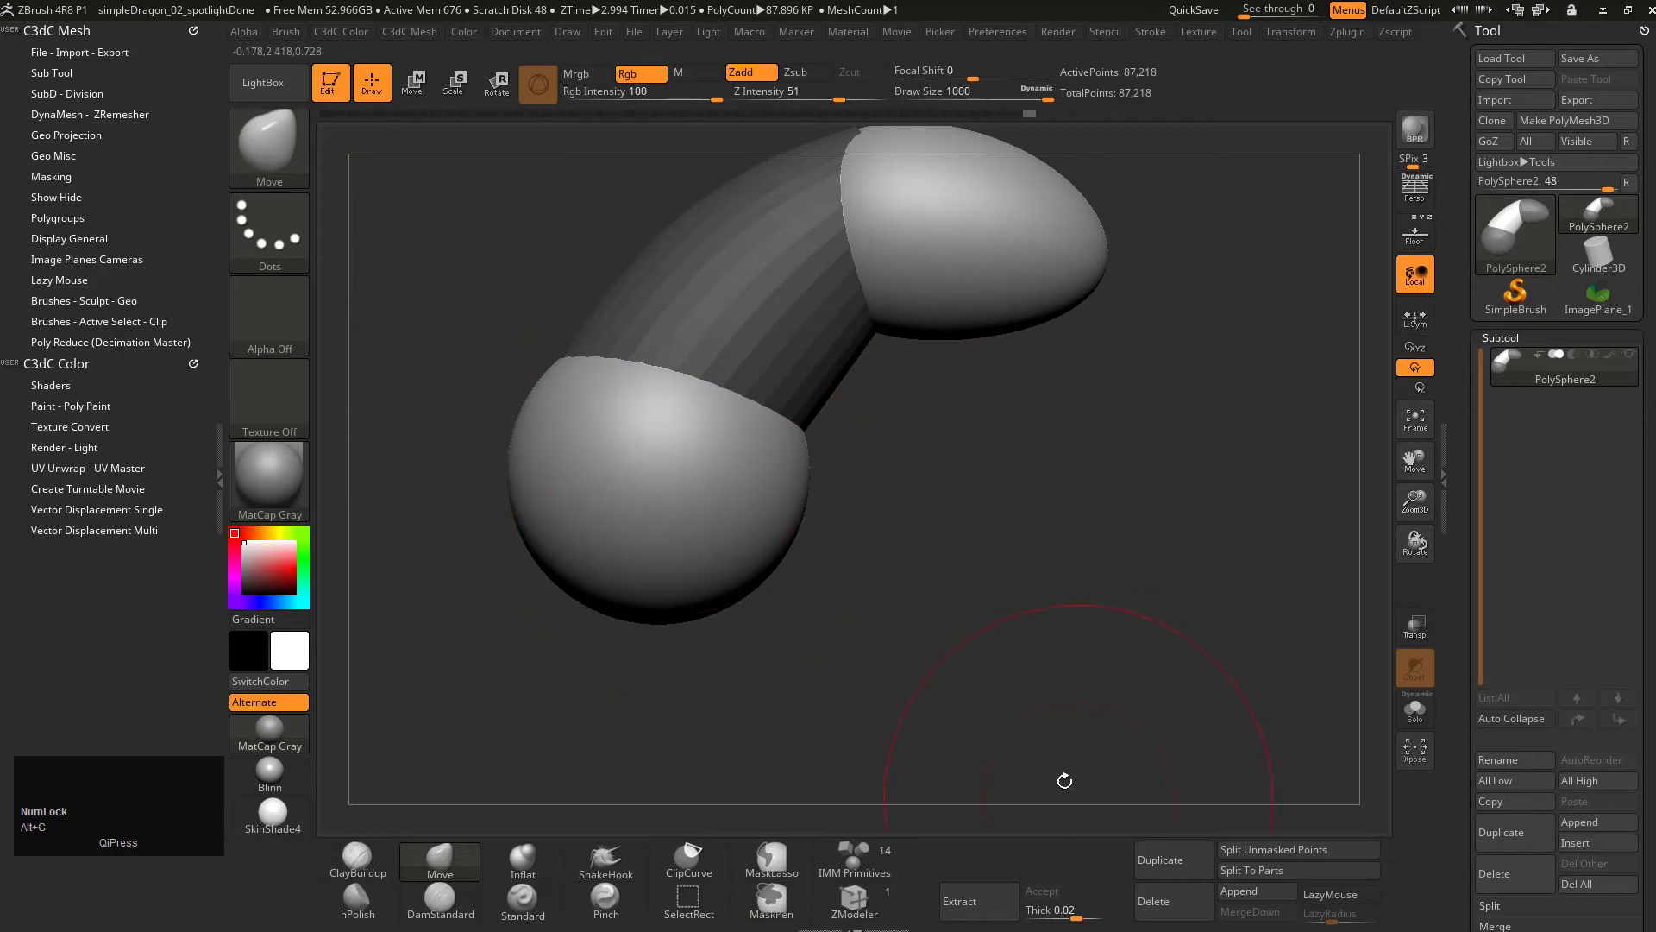
{"action": "left_click_drag", "start_coordinate": [987, 573], "coordinate": [813, 467]}
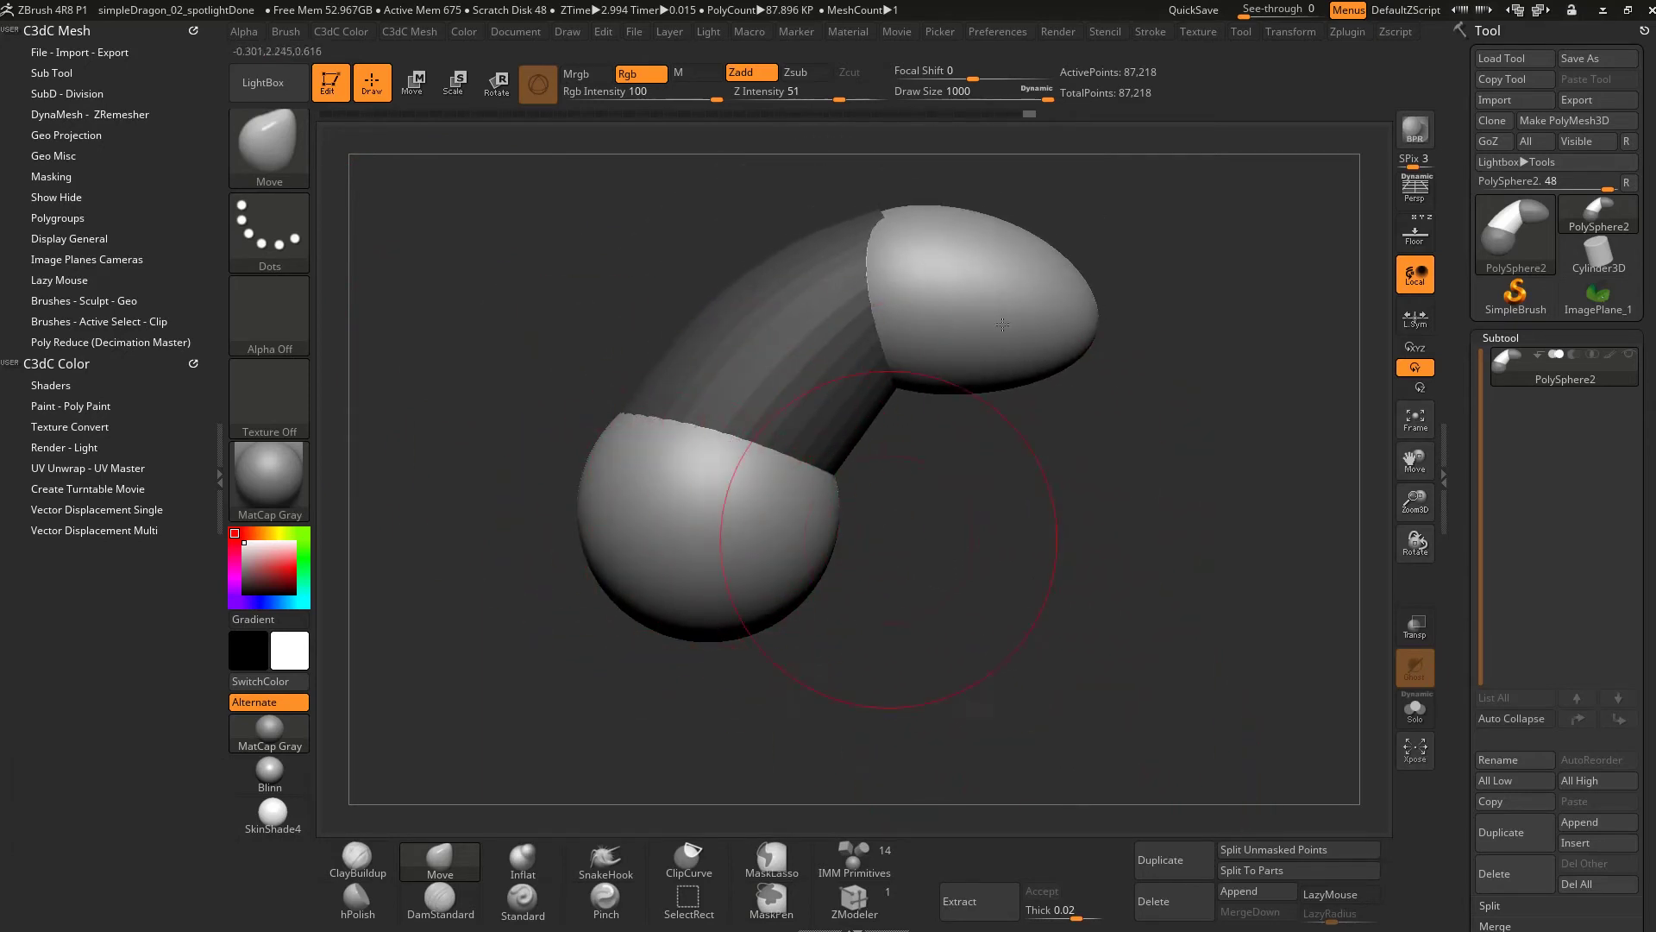
Step: Choose the ClipCurve brush and show the reference images in an exact side view
{"action": "left_click", "coordinate": [692, 871]}
{"action": "left_click", "coordinate": [638, 890]}
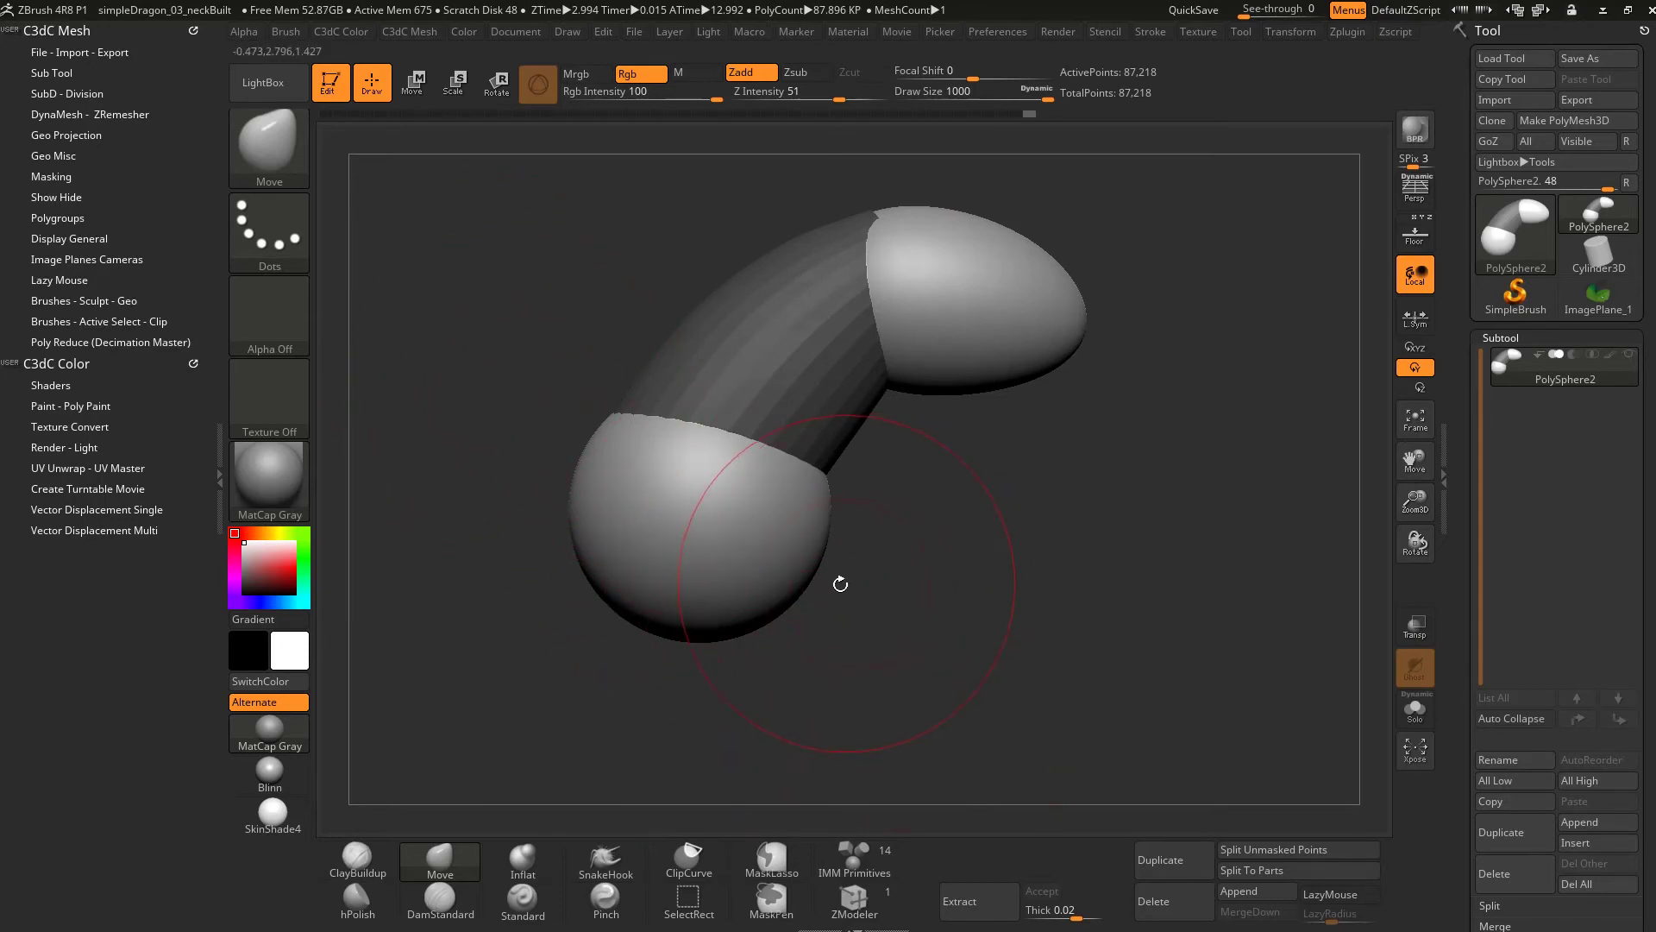
{"action": "key", "text": "alt+g"}
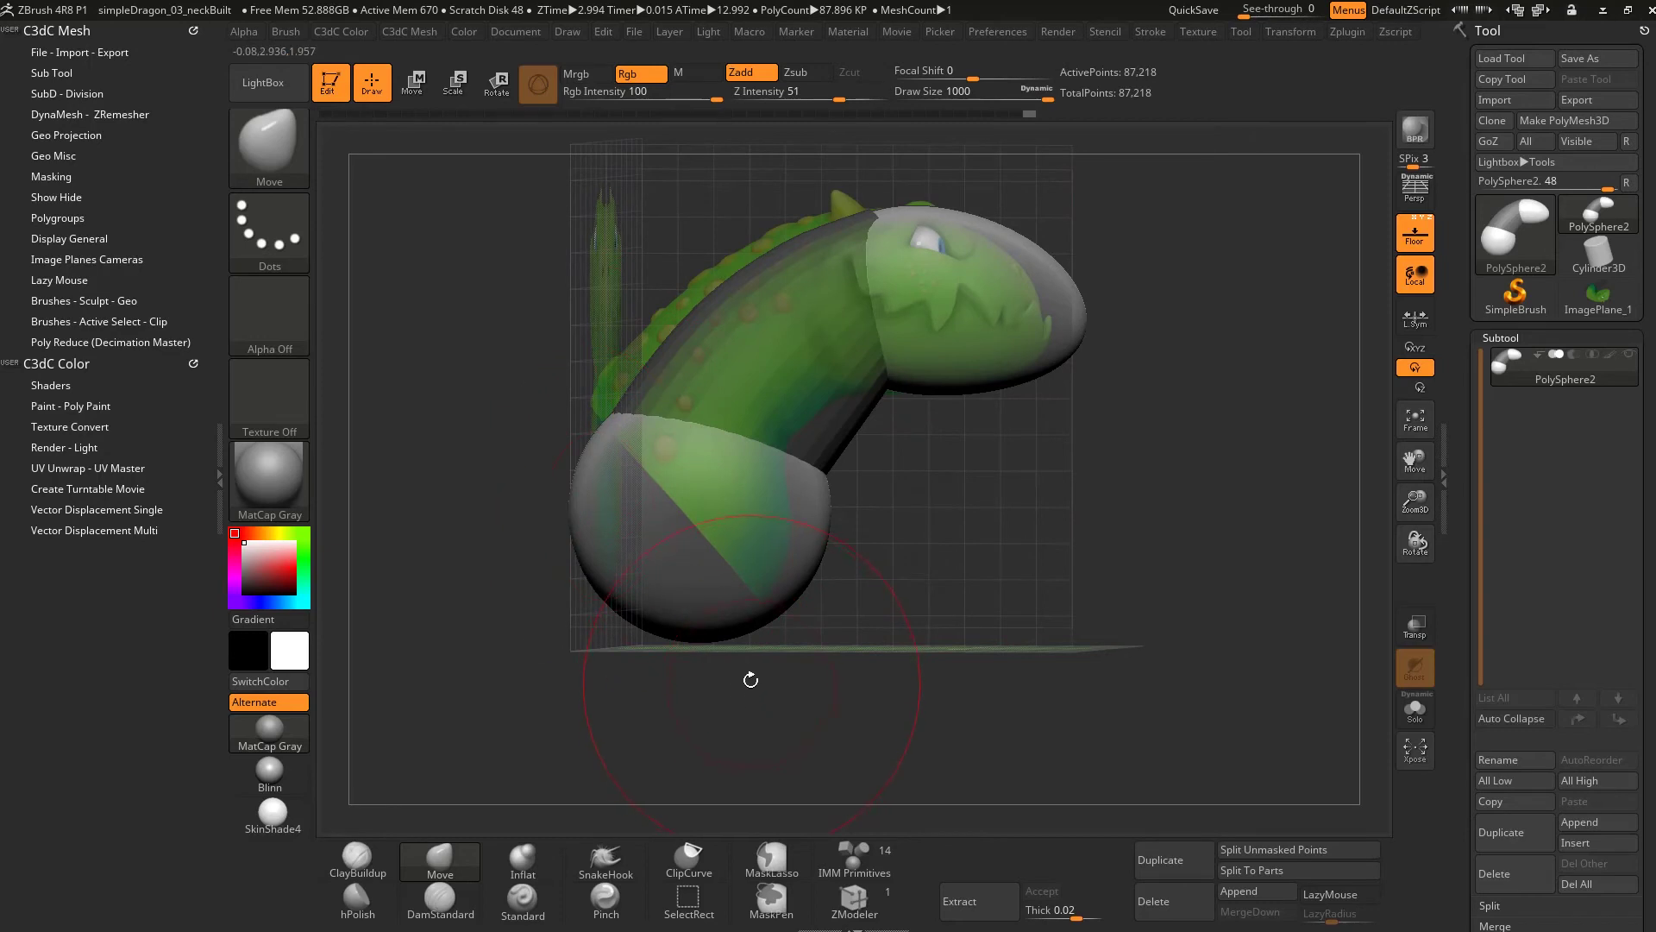
{"action": "key", "text": "alt+g"}
{"action": "key", "text": "alt+g"}
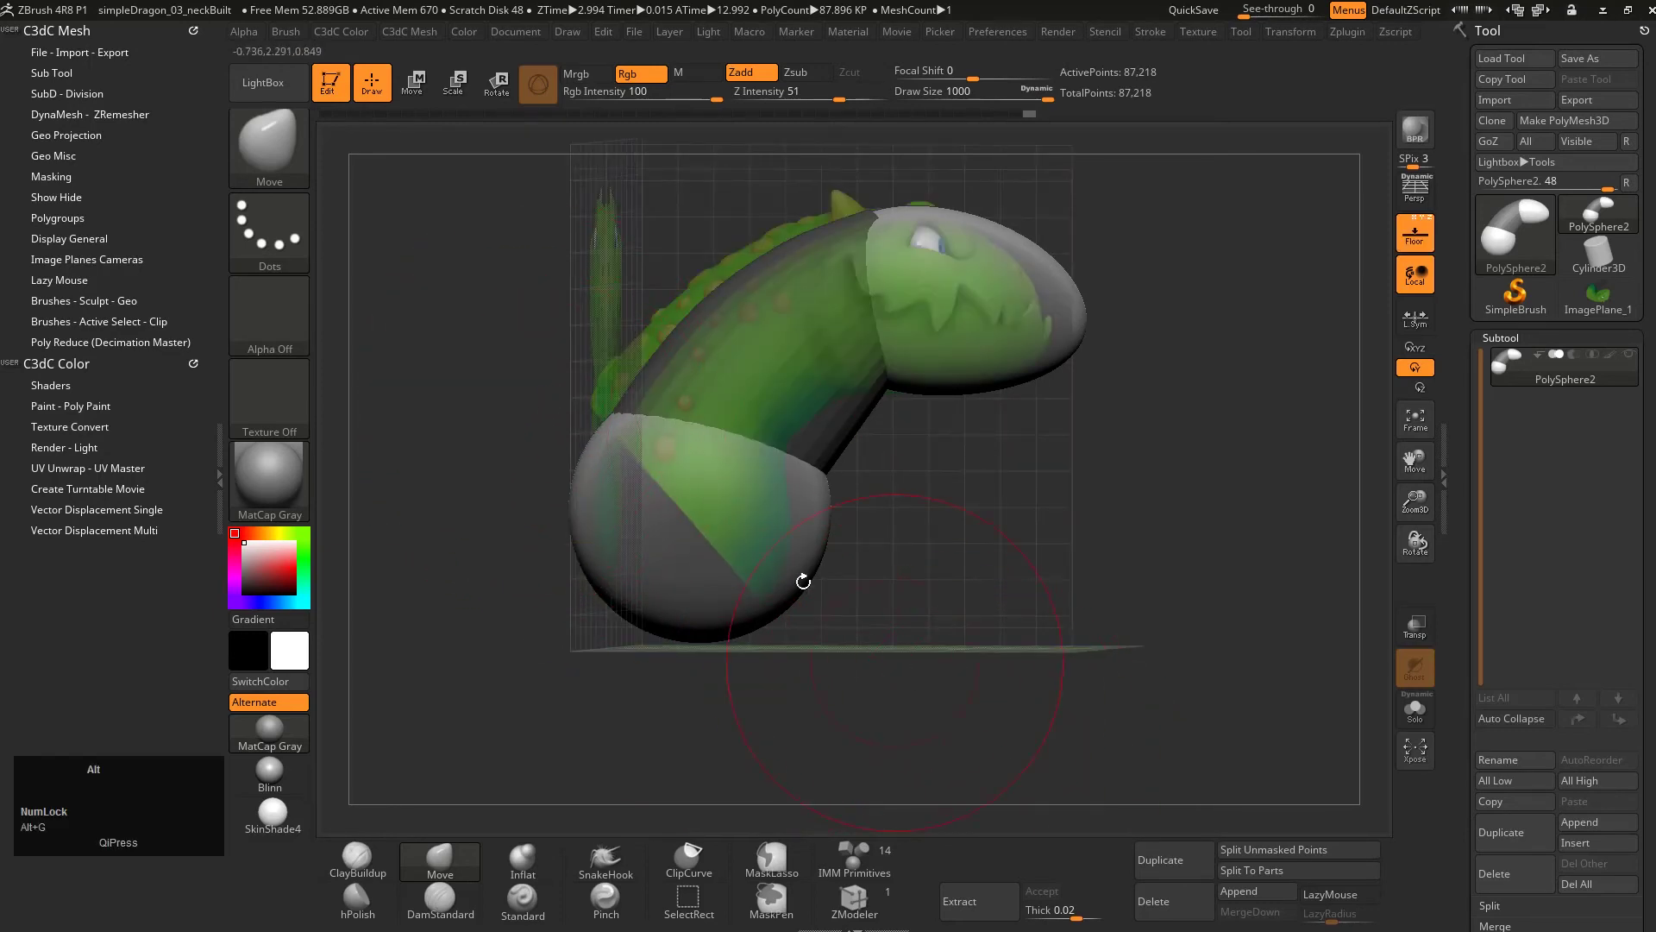
{"action": "key", "text": "alt+g"}
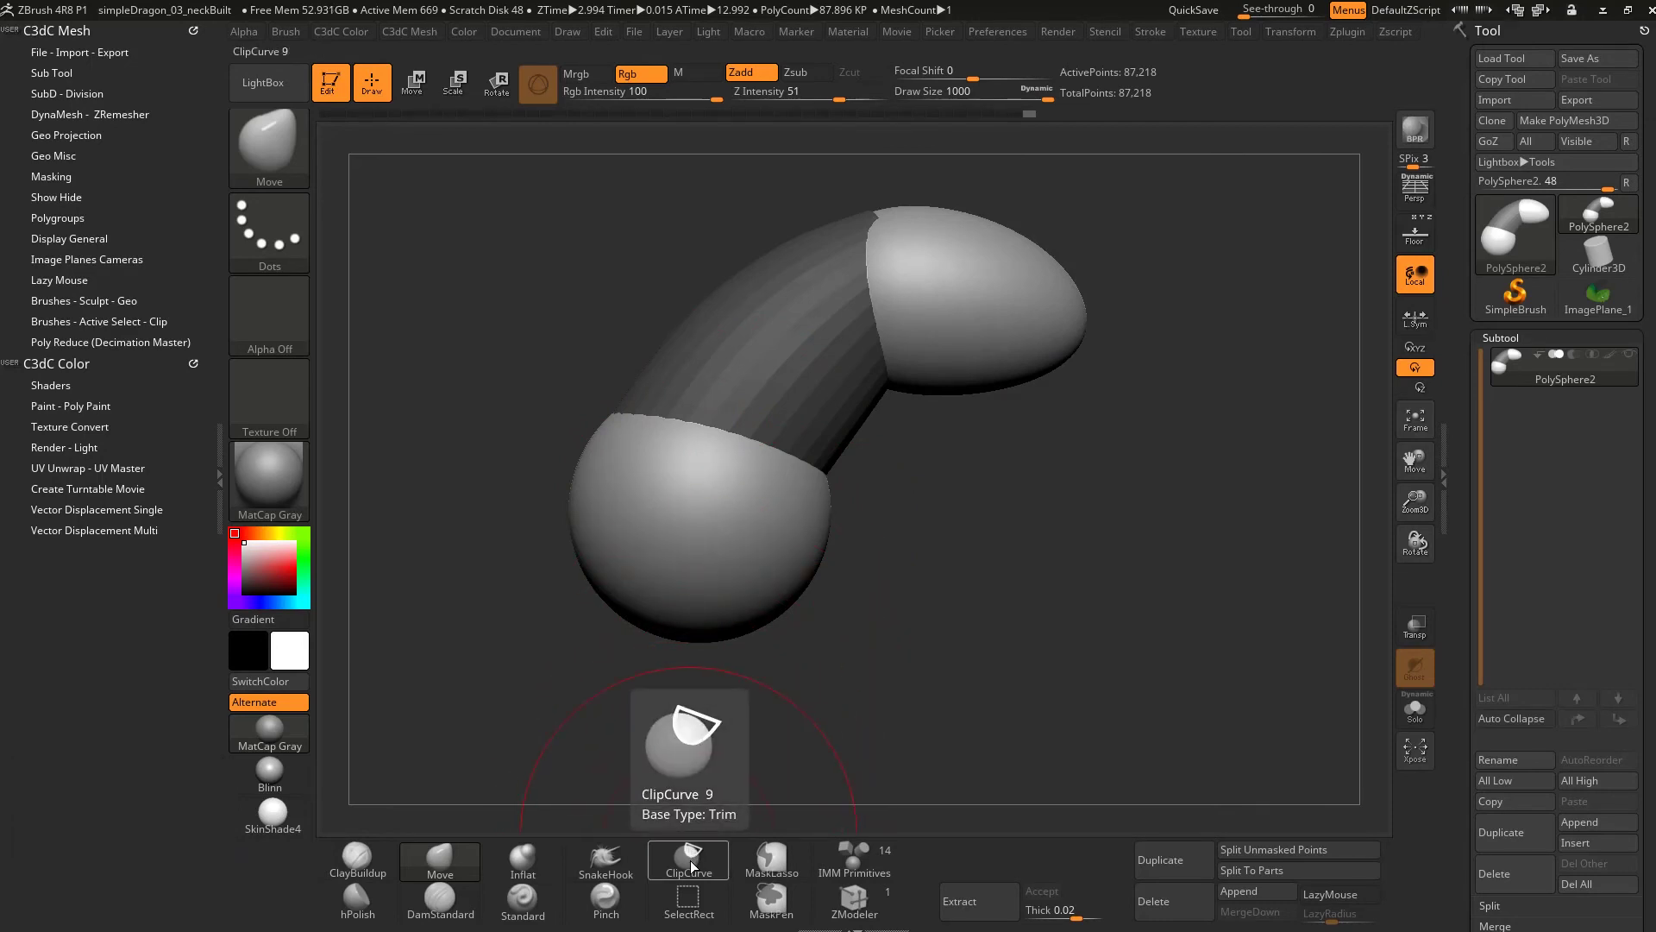
{"action": "key", "text": "alt+g"}
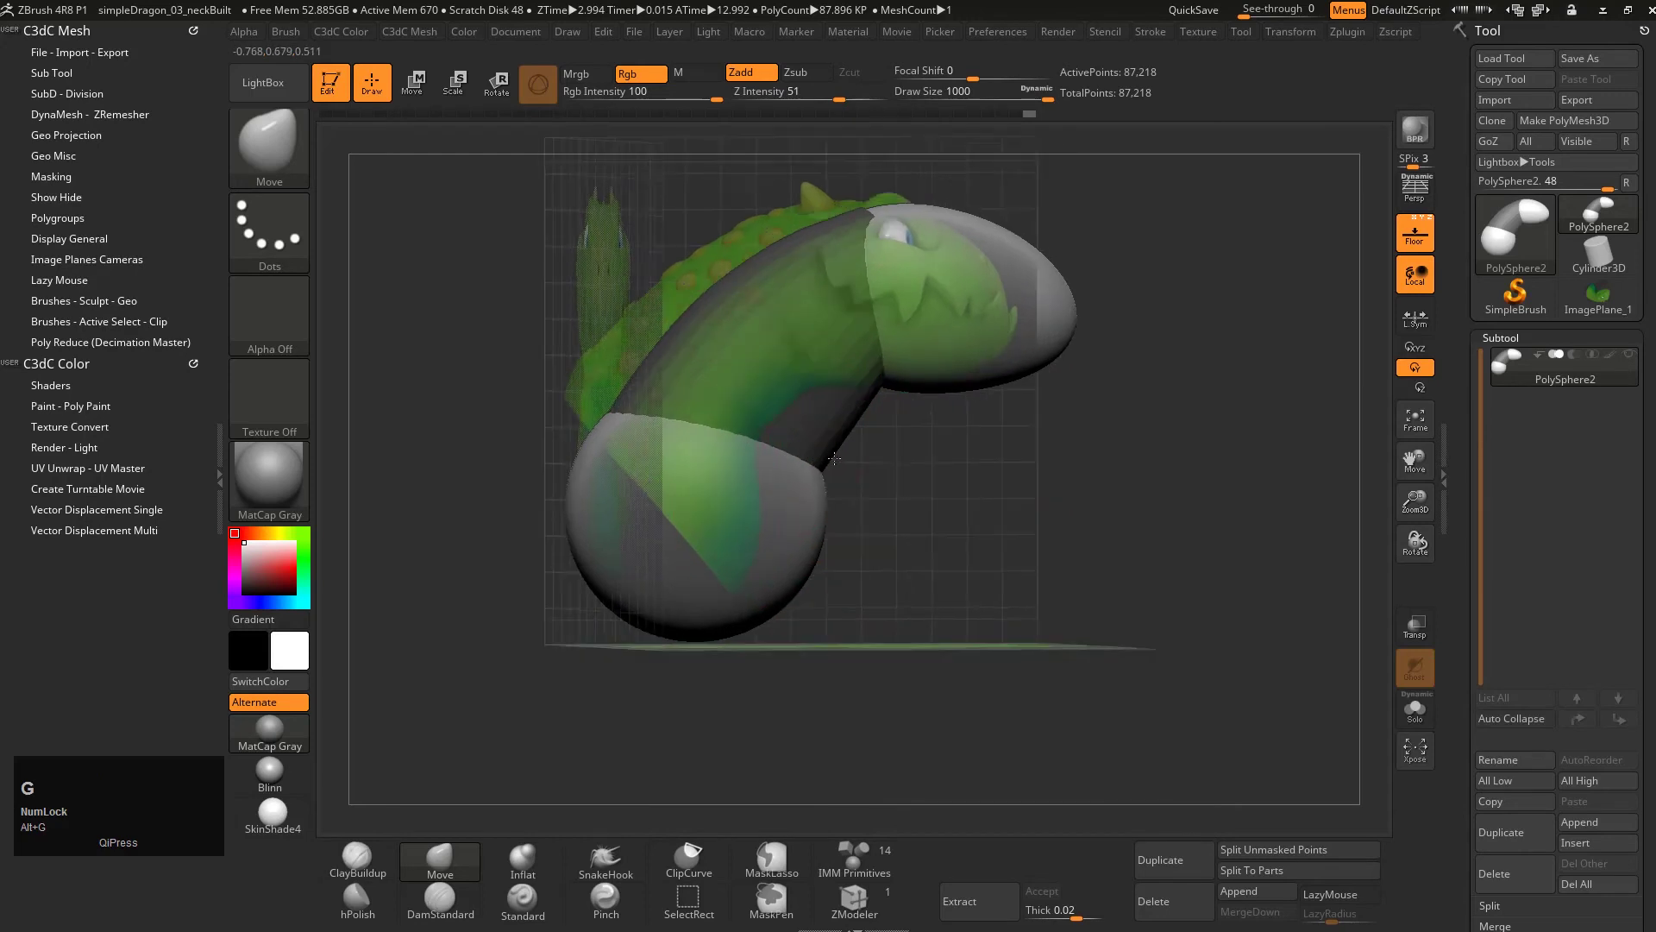
{"action": "left_click_drag", "start_coordinate": [834, 458], "coordinate": [814, 466], "text": "shift"}
{"action": "right_click_drag", "start_coordinate": [686, 394], "coordinate": [646, 419], "text": "alt"}
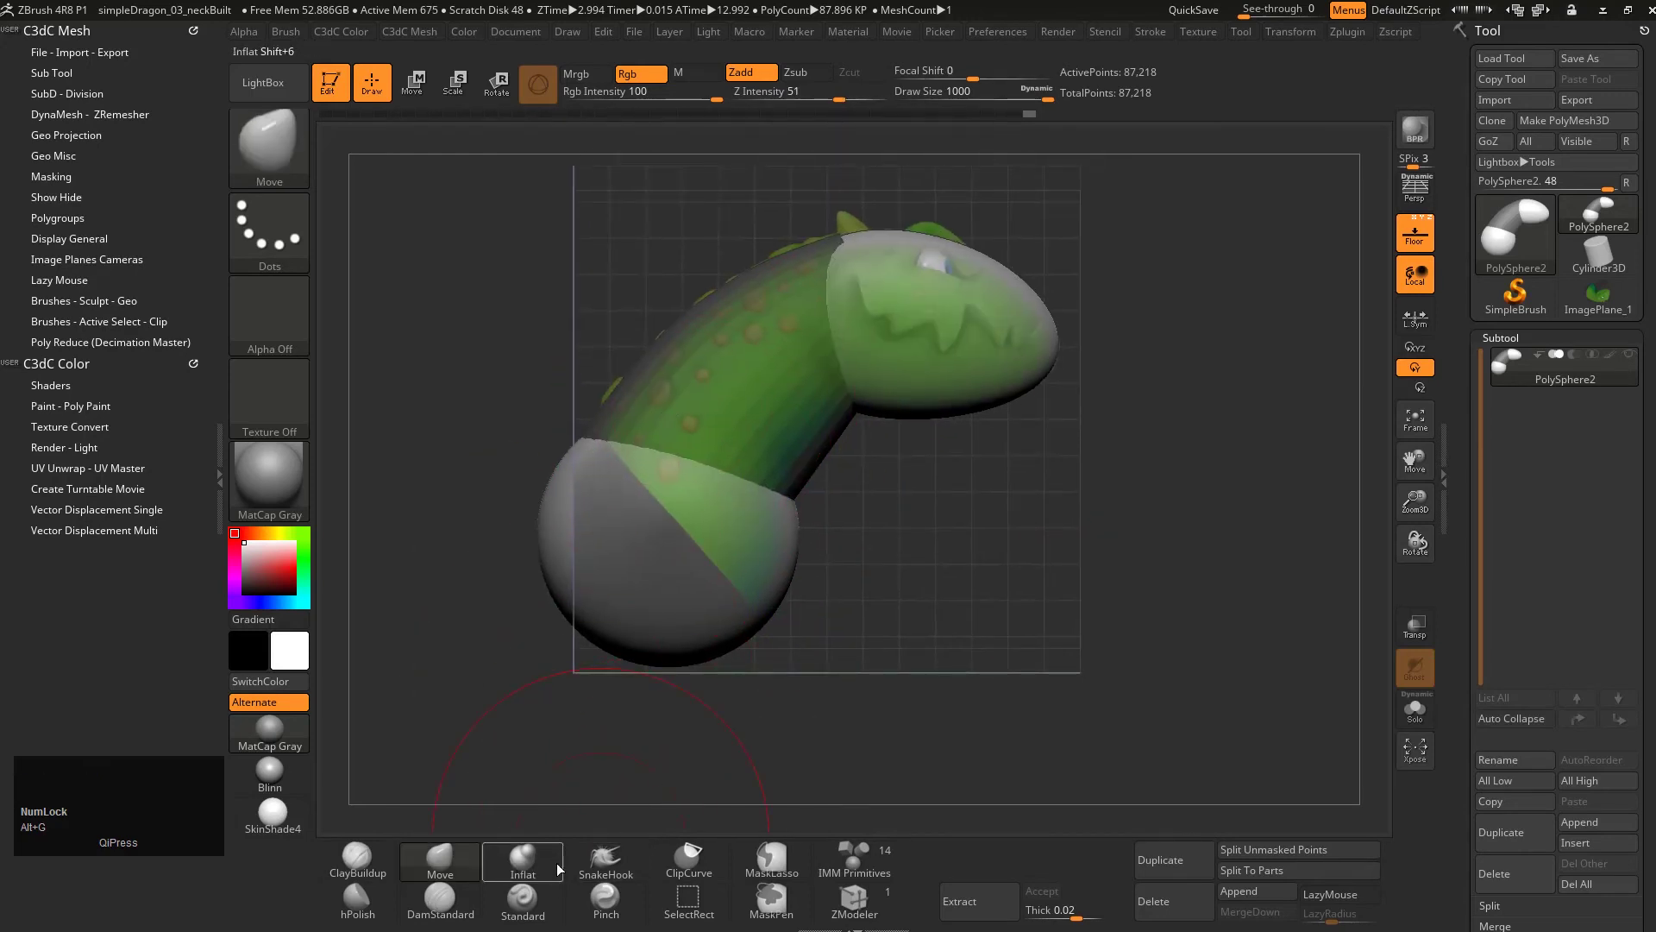
Step: Make ClipCurve the active selection brush and set the draw size to 542
{"action": "left_click", "coordinate": [688, 866]}
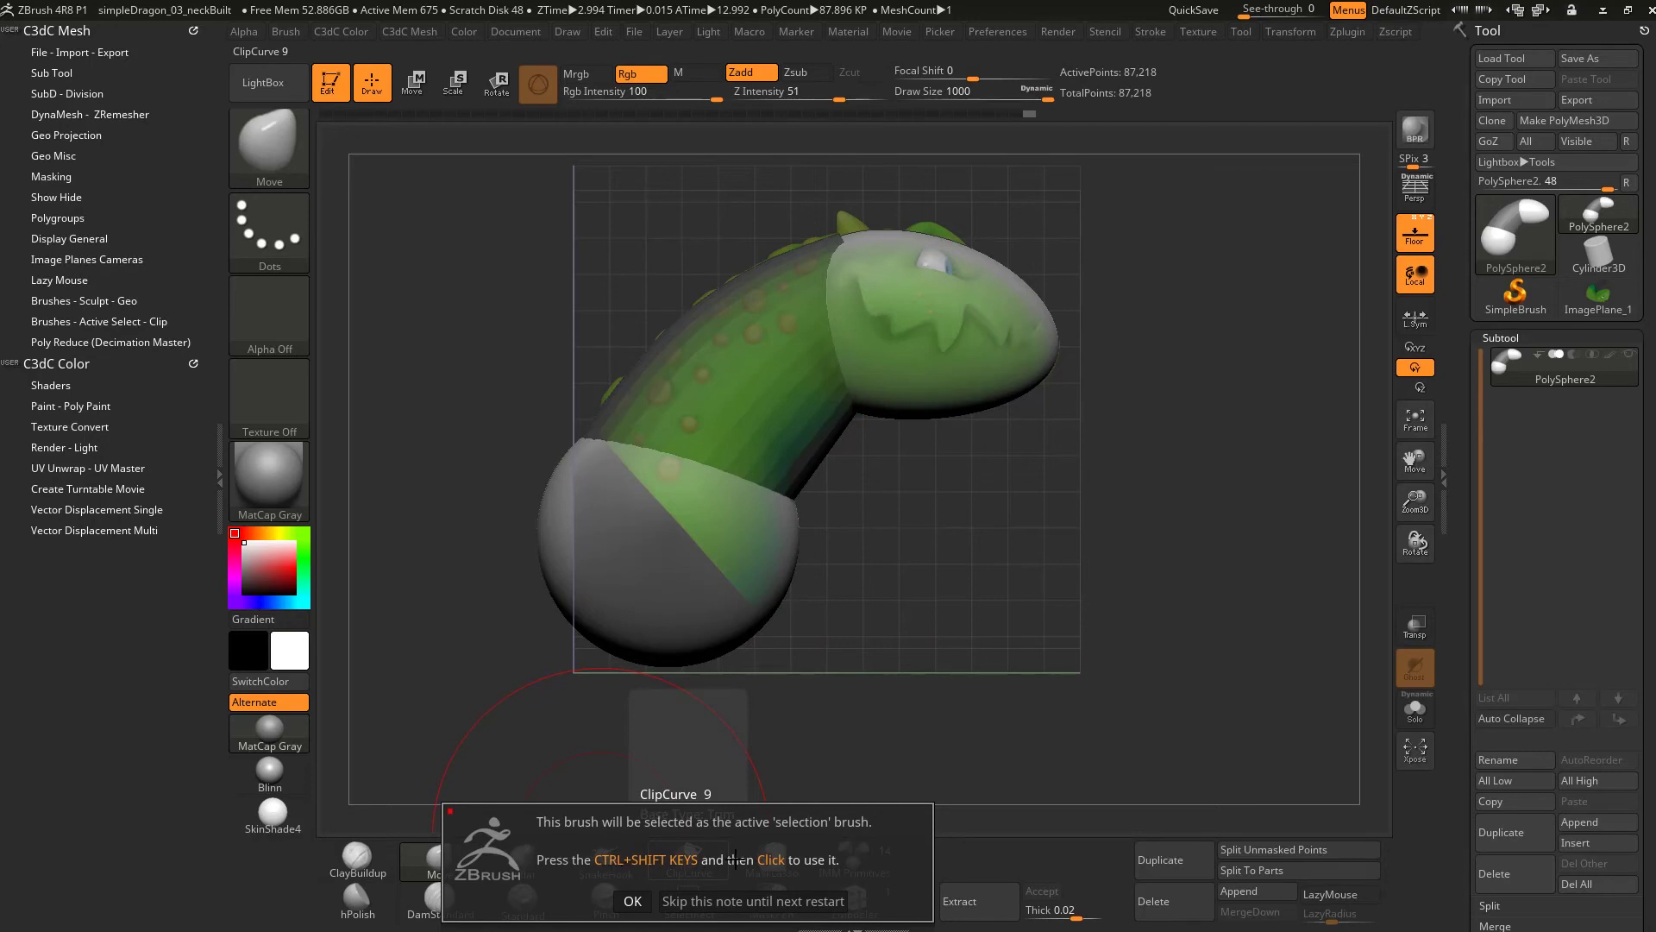
{"action": "left_click", "coordinate": [636, 903]}
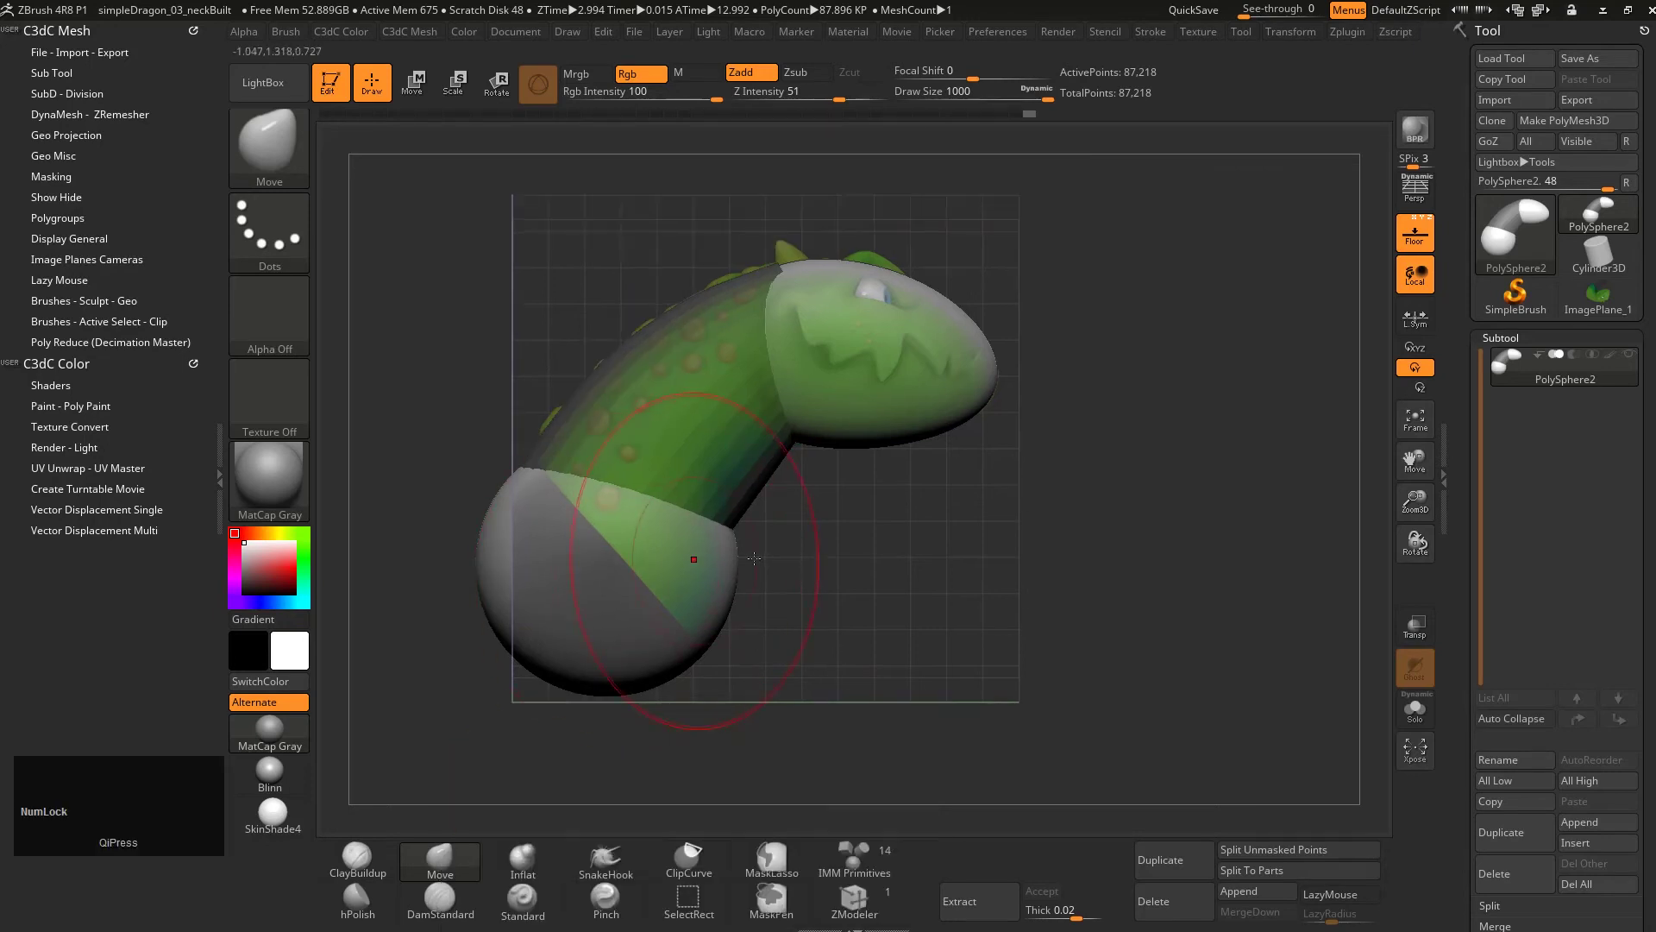
{"action": "key", "text": "s"}
{"action": "mouse_move", "coordinate": [805, 604]}
{"action": "left_mouse_down"}
{"action": "mouse_move", "coordinate": [767, 613]}
{"action": "mouse_move", "coordinate": [835, 550]}
{"action": "left_mouse_up"}
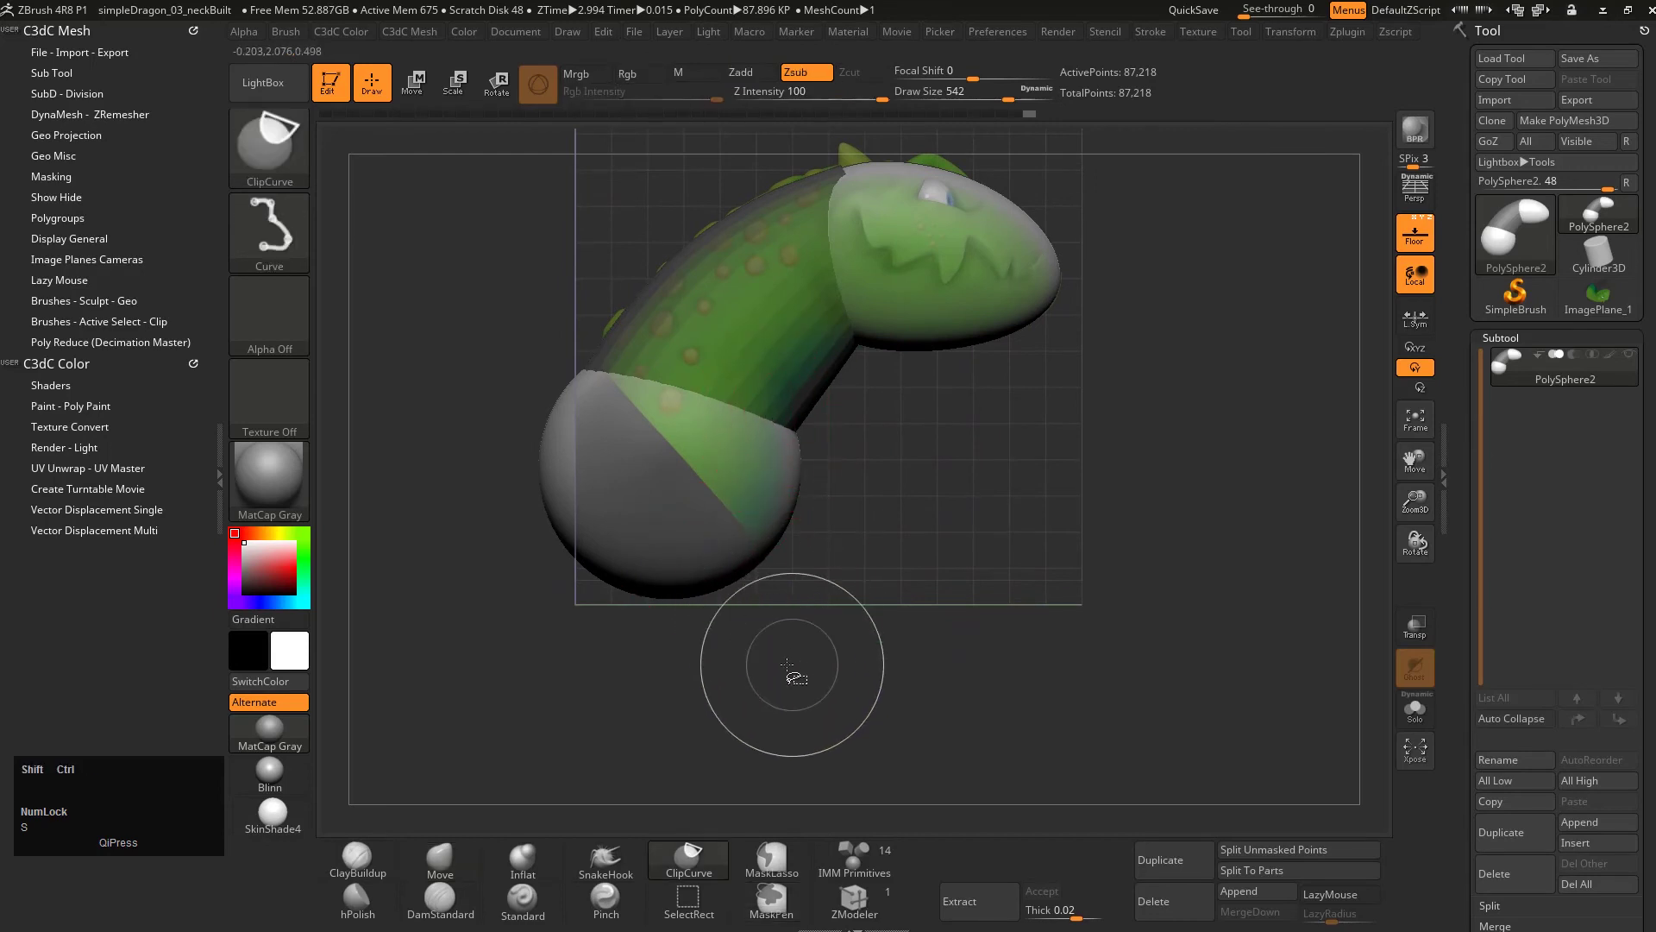
Step: Try slicing off the lower back part of the body sphere with a diagonal ClipCurve line, and hide the reference images
{"action": "mouse_move", "coordinate": [815, 655]}
{"action": "left_mouse_down", "text": "ctrl+shift"}
{"action": "mouse_move", "coordinate": [479, 384]}
{"action": "mouse_move", "coordinate": [404, 302]}
{"action": "left_mouse_up", "text": "ctrl+shift"}
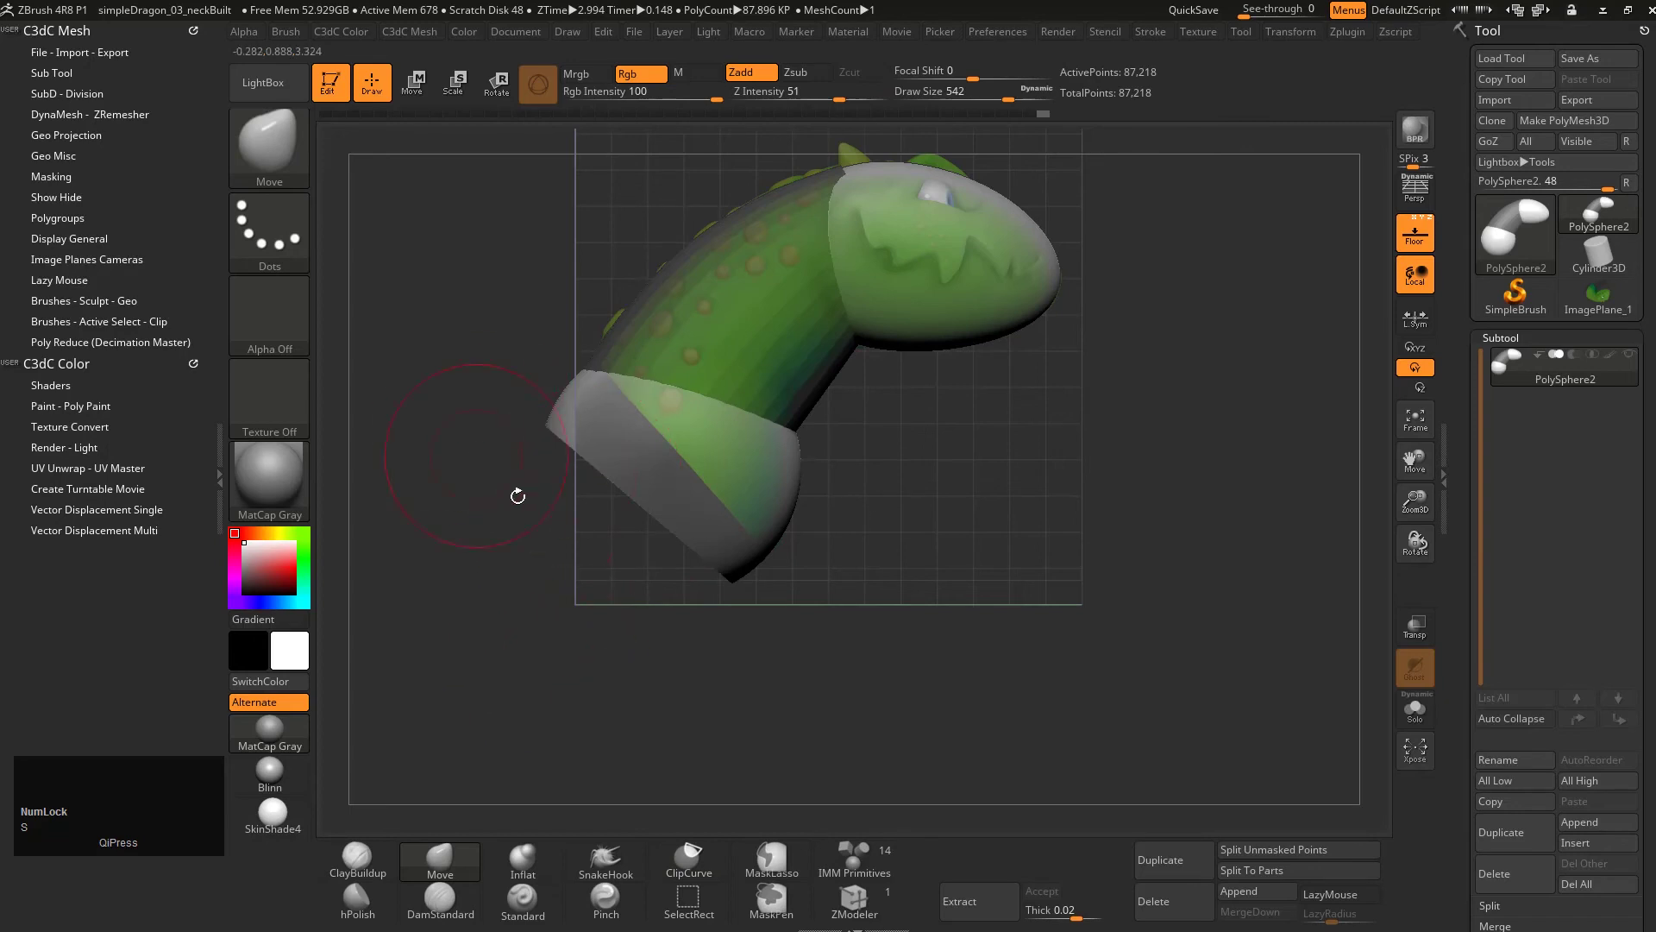
{"action": "left_click_drag", "start_coordinate": [517, 496], "coordinate": [647, 526]}
{"action": "left_click_drag", "start_coordinate": [774, 489], "coordinate": [923, 393], "text": "alt"}
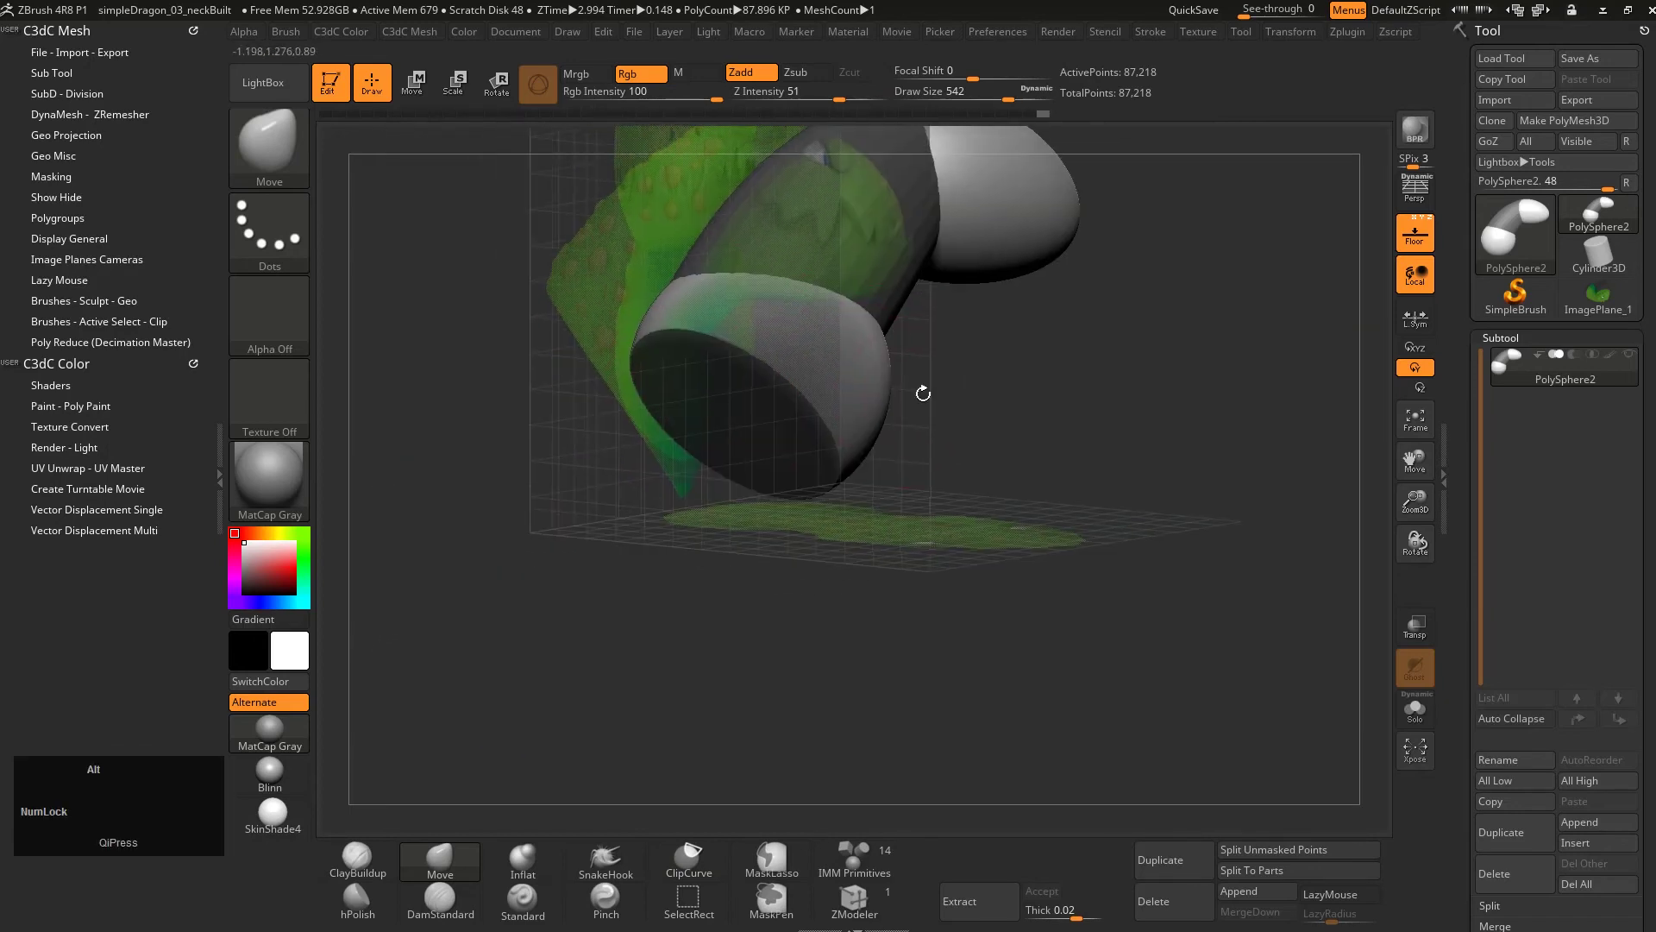
{"action": "mouse_move", "coordinate": [688, 440]}
{"action": "left_mouse_down"}
{"action": "mouse_move", "coordinate": [716, 380]}
{"action": "mouse_move", "coordinate": [794, 352]}
{"action": "mouse_move", "coordinate": [907, 499]}
{"action": "mouse_move", "coordinate": [983, 449]}
{"action": "left_mouse_up"}
{"action": "key", "text": "alt+g"}
{"action": "left_click_drag", "start_coordinate": [669, 586], "coordinate": [612, 508], "text": "alt"}
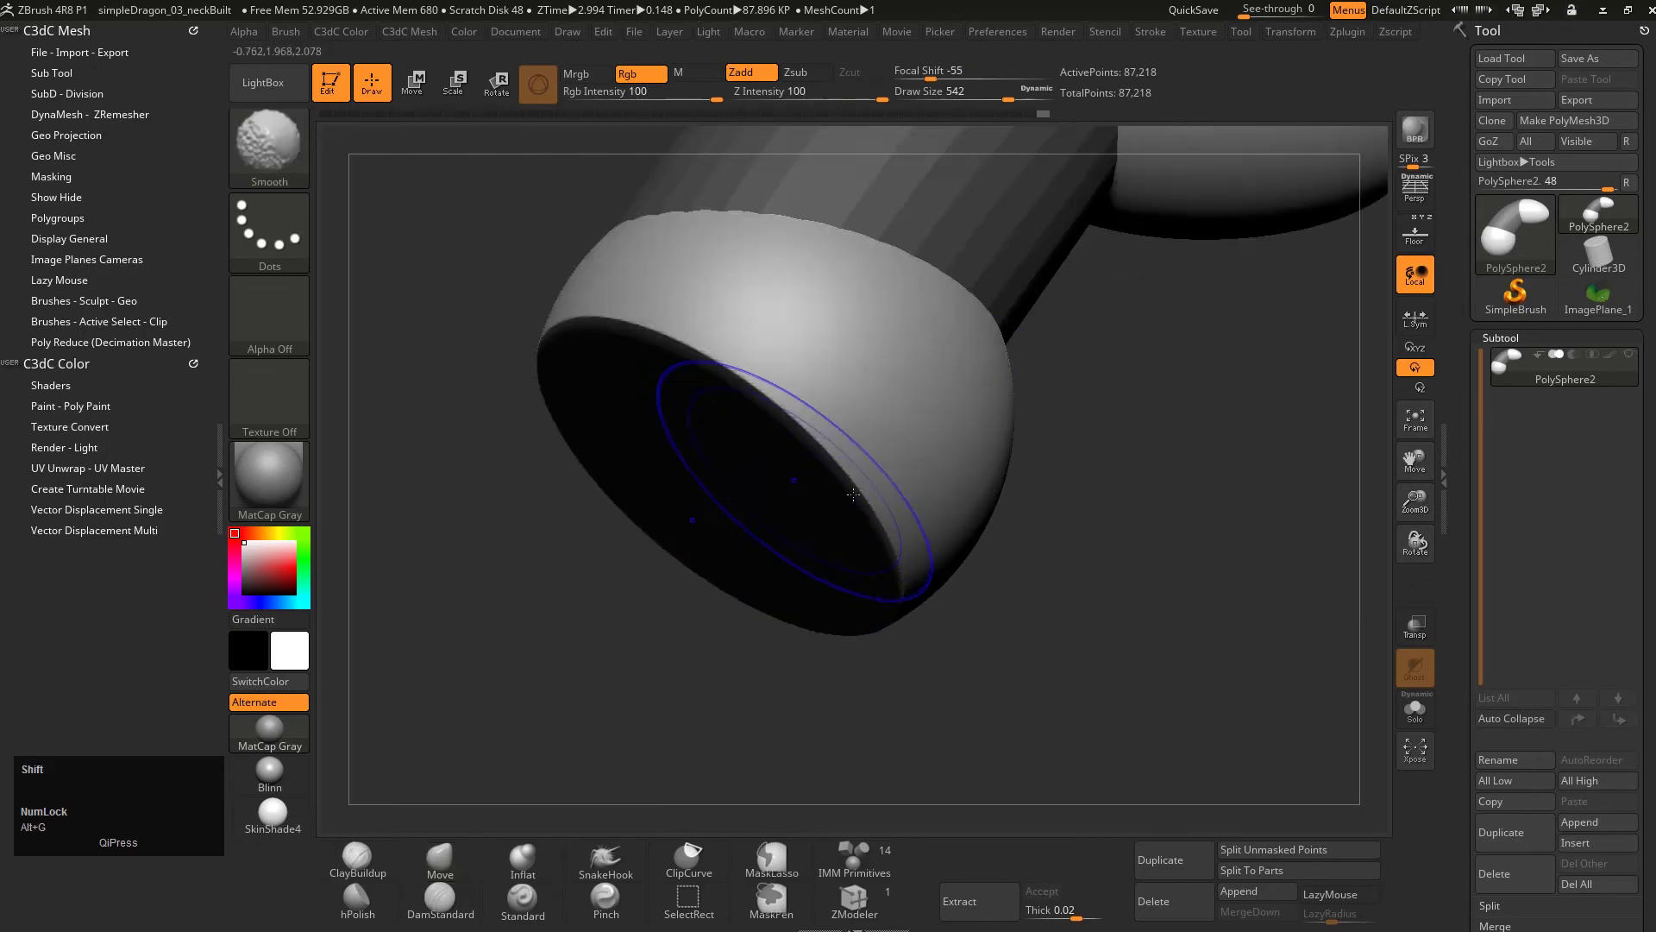
Step: Turn on the polyframe display and examine the mesh of the clipped body face, the neck and the head
{"action": "key", "text": "shift+f"}
{"action": "mouse_move", "coordinate": [721, 592]}
{"action": "left_mouse_down"}
{"action": "mouse_move", "coordinate": [849, 535]}
{"action": "mouse_move", "coordinate": [753, 435]}
{"action": "left_mouse_up"}
{"action": "right_click_drag", "start_coordinate": [905, 470], "coordinate": [936, 505]}
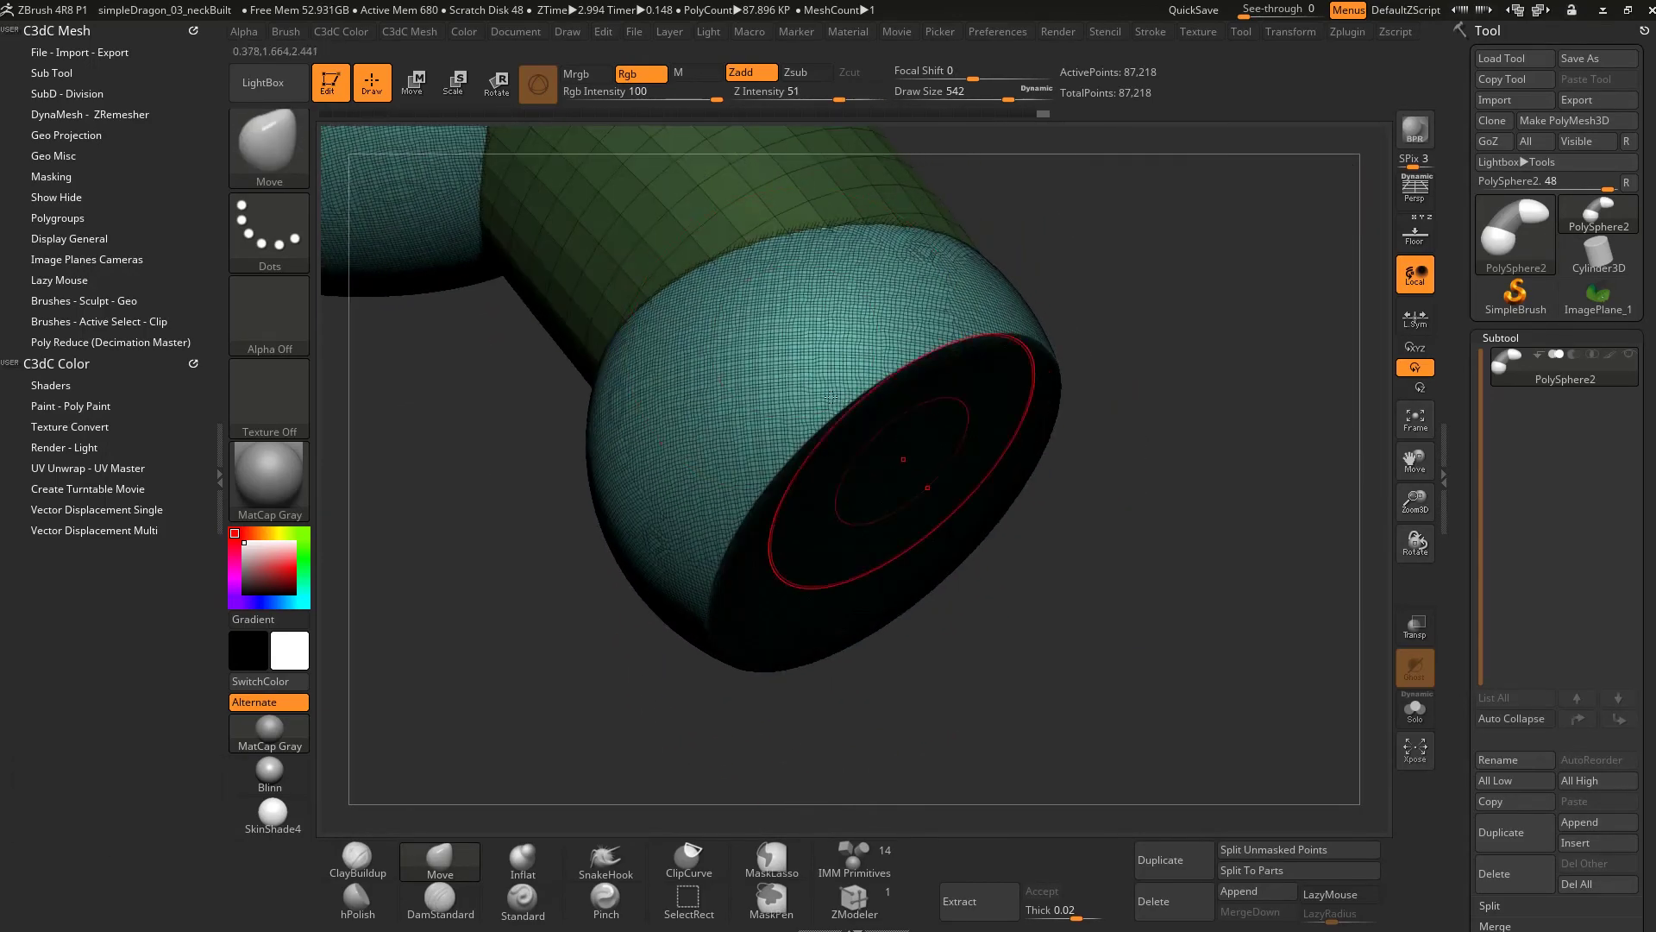
{"action": "right_click_drag", "start_coordinate": [840, 466], "coordinate": [1019, 581], "text": "alt"}
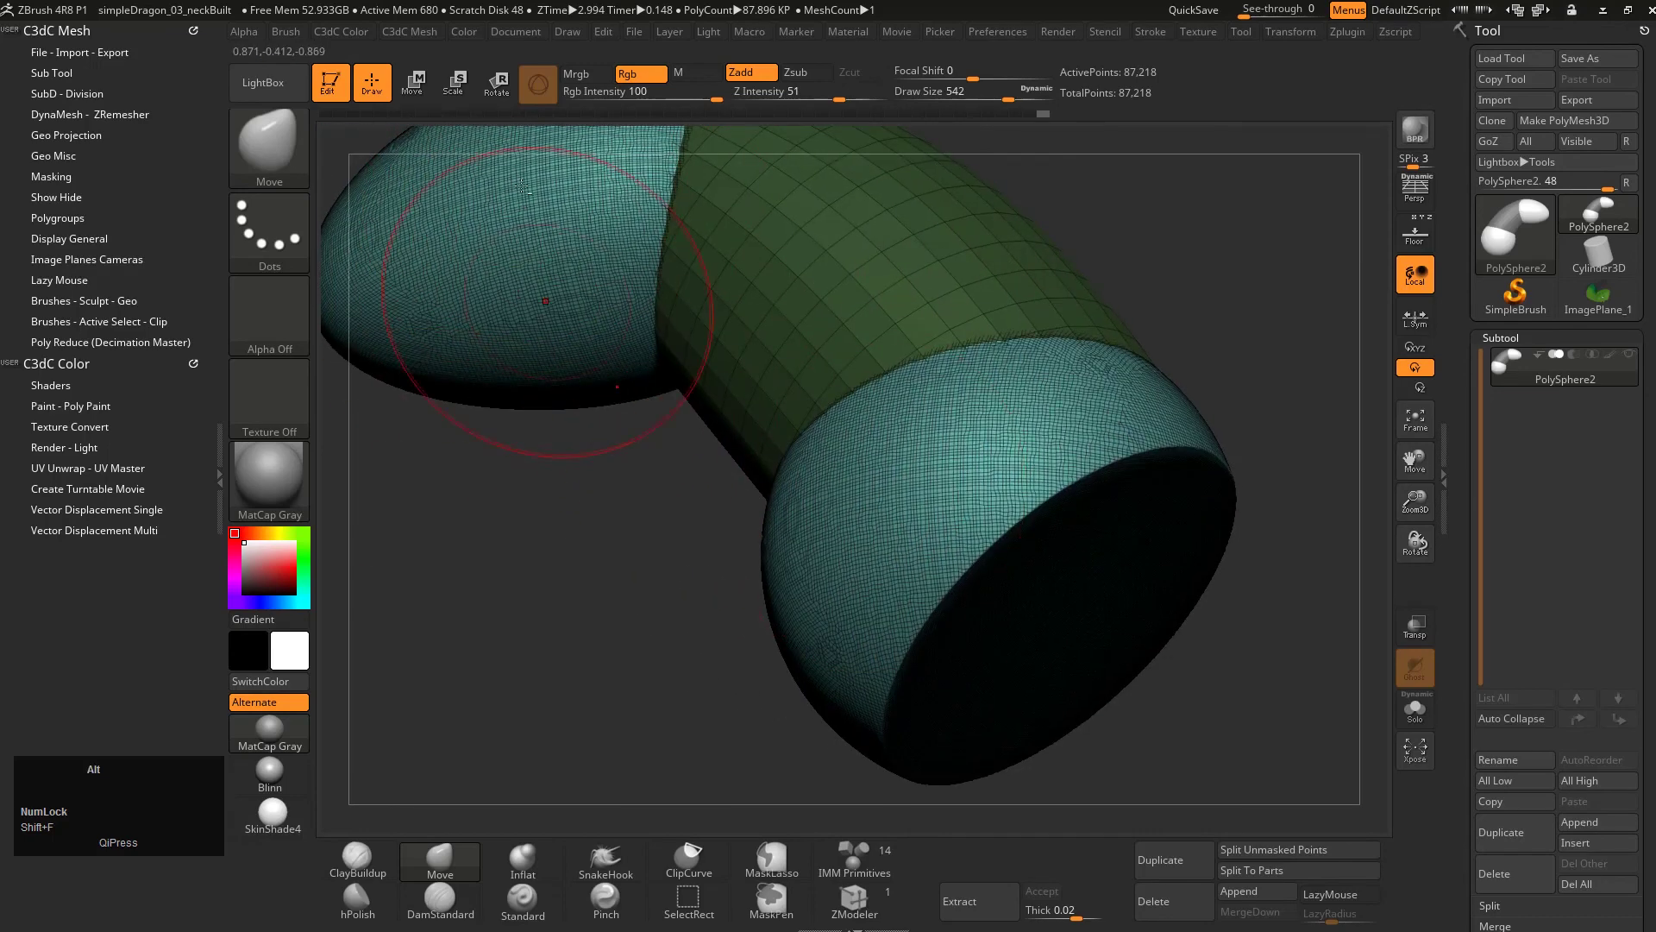
{"action": "right_click_drag", "start_coordinate": [552, 302], "coordinate": [638, 509], "text": "alt"}
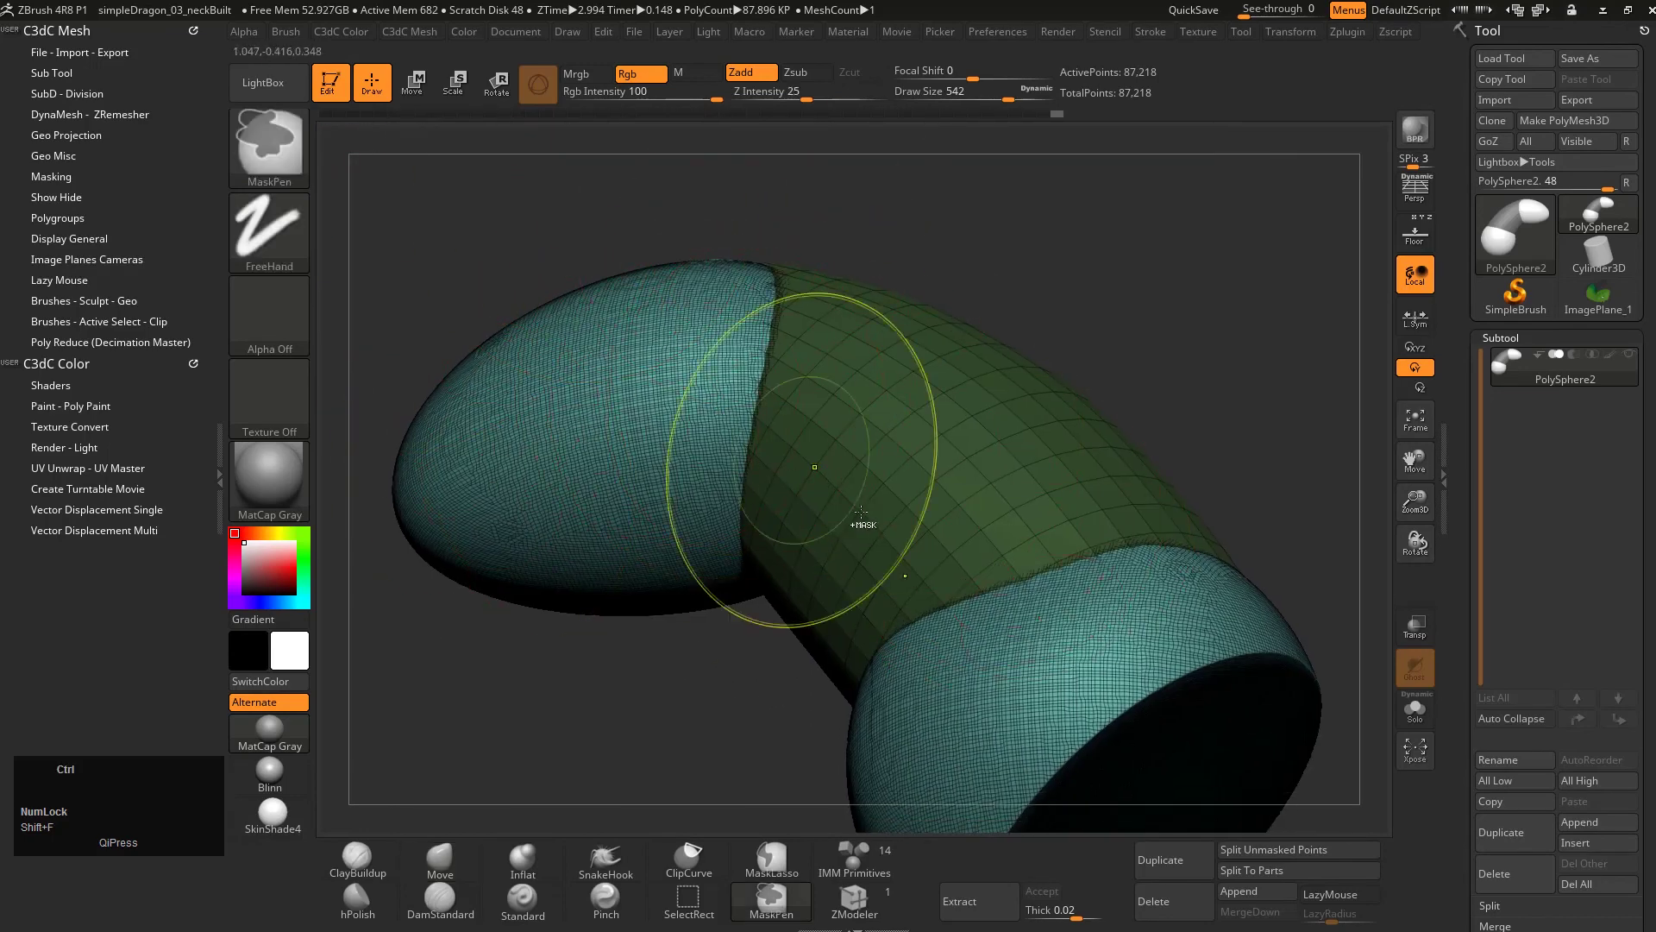
{"action": "key", "text": "ctrl+z"}
{"action": "left_click_drag", "start_coordinate": [750, 200], "coordinate": [711, 279]}
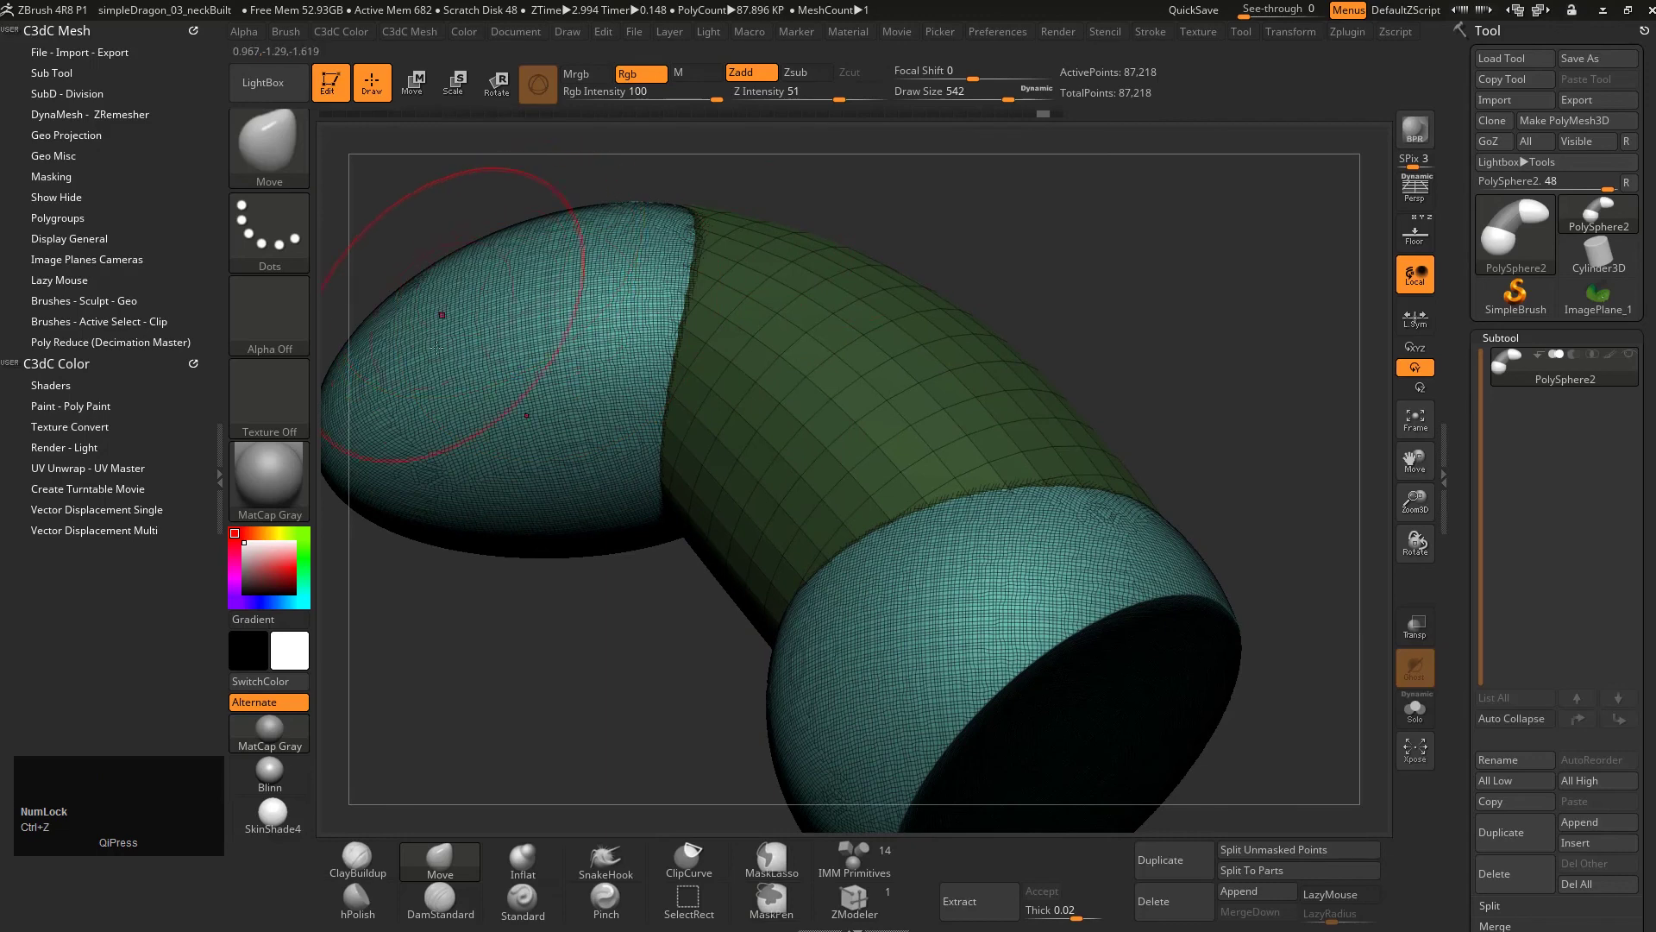
{"action": "key", "text": "alt"}
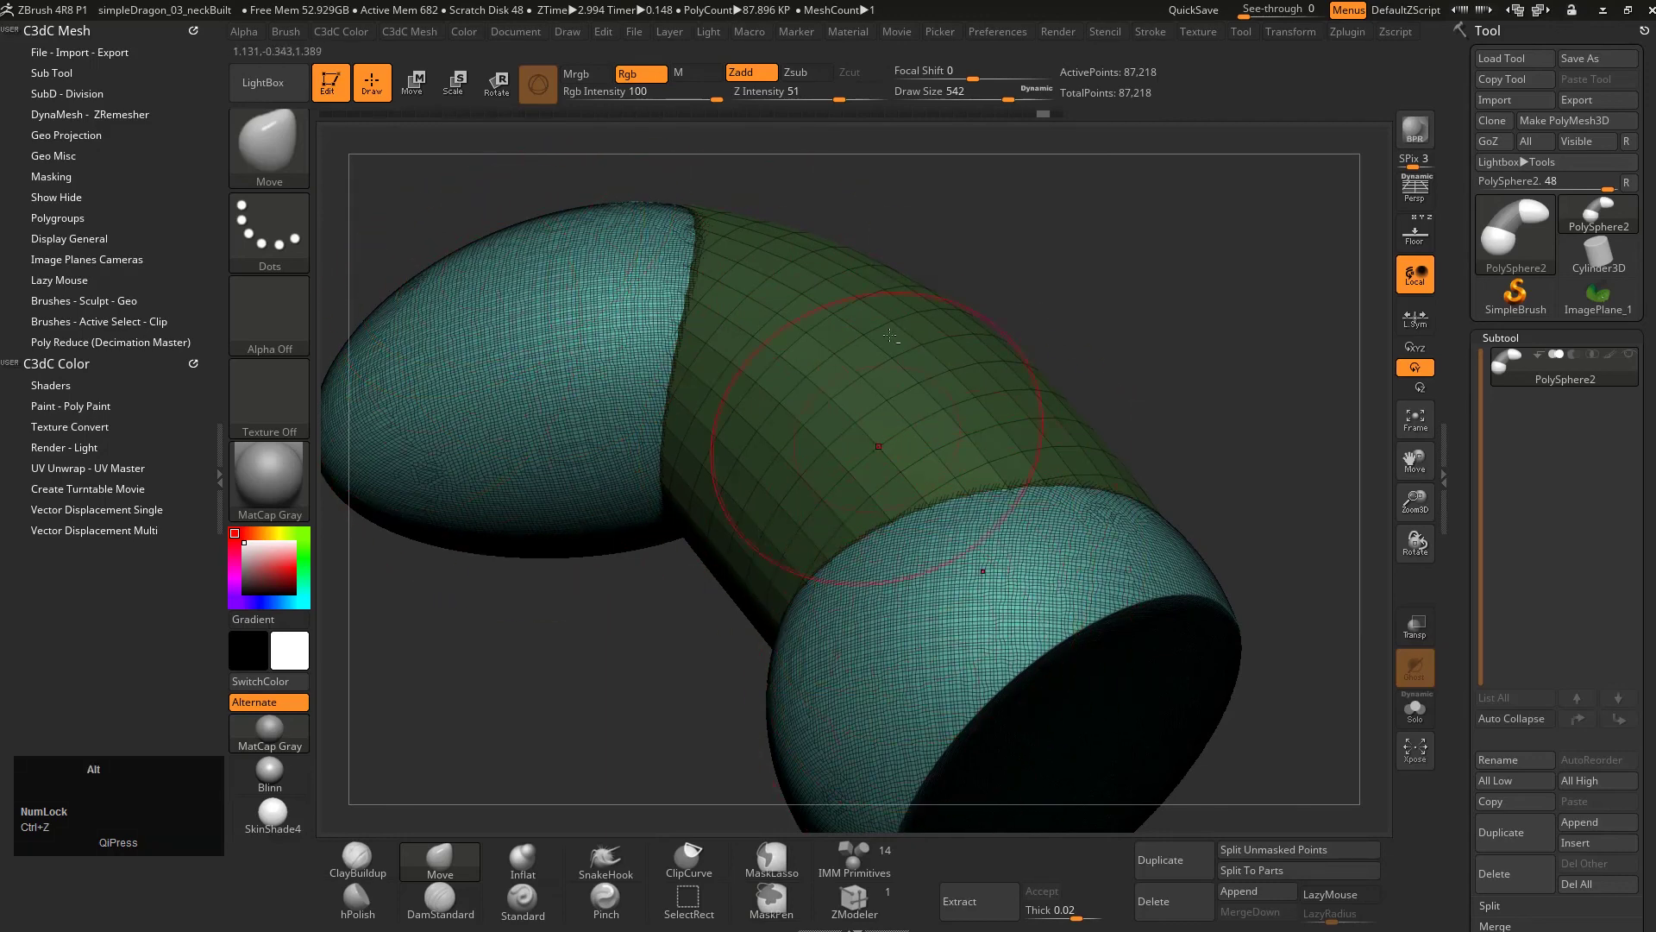
{"action": "left_click_drag", "start_coordinate": [1101, 441], "coordinate": [880, 259]}
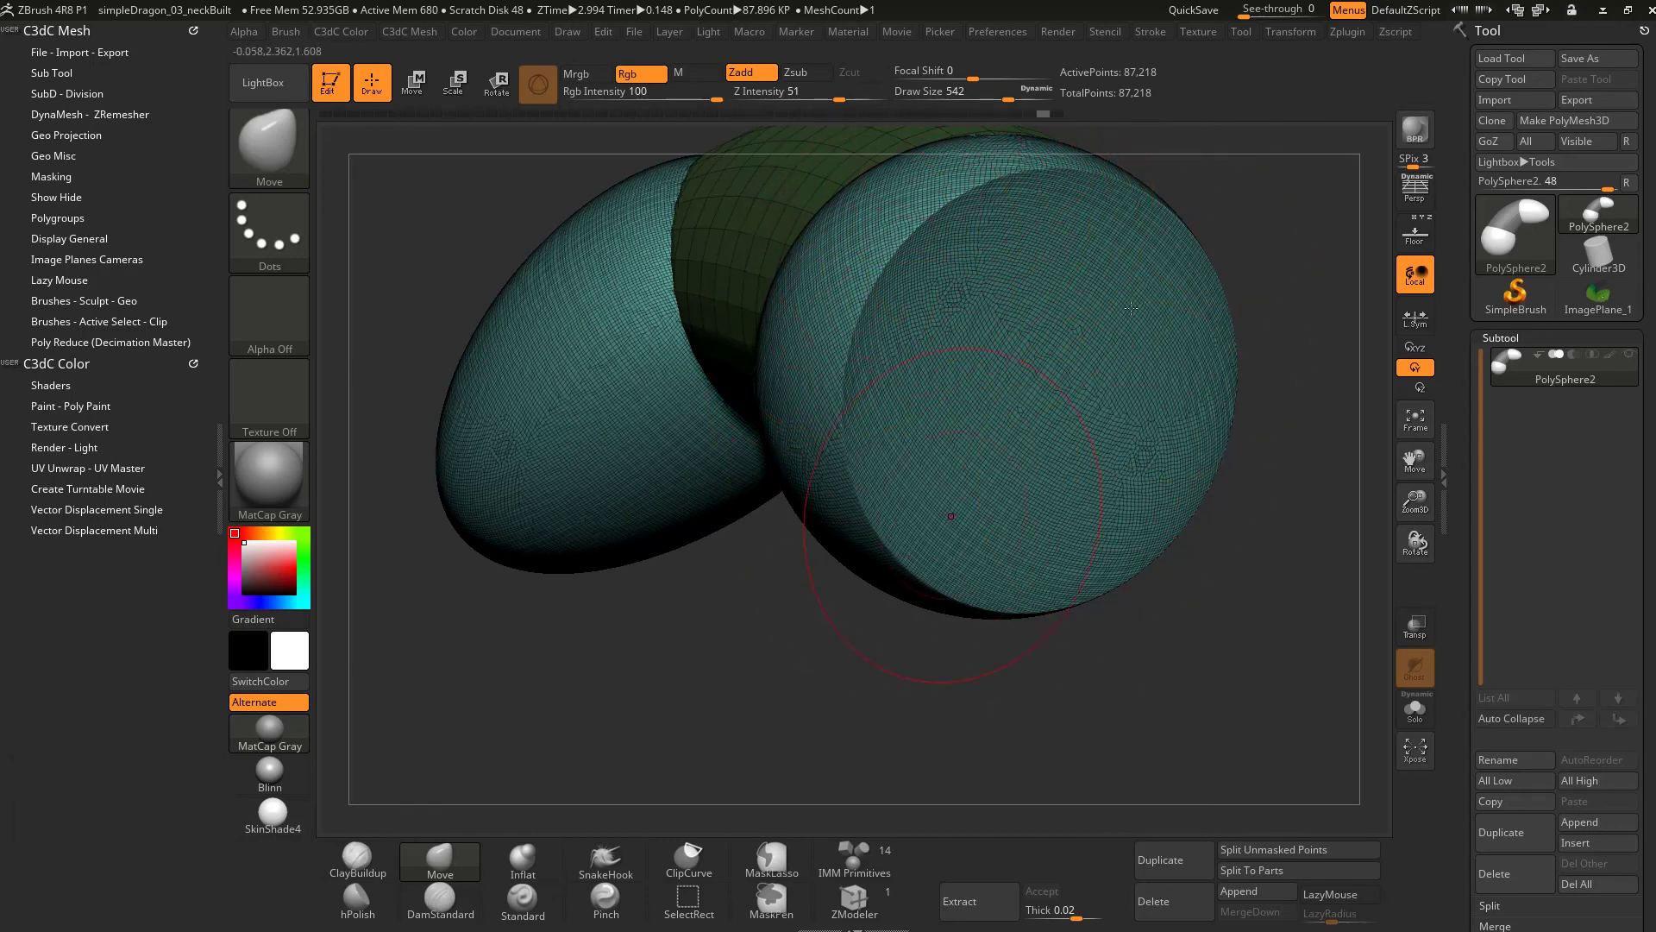
Step: Undo the body sphere's clip and show the reference images again in side view
{"action": "mouse_move", "coordinate": [802, 556]}
{"action": "left_mouse_down"}
{"action": "mouse_move", "coordinate": [1099, 331]}
{"action": "mouse_move", "coordinate": [966, 518]}
{"action": "mouse_move", "coordinate": [964, 473]}
{"action": "left_mouse_up"}
{"action": "key", "text": "ctrl+z"}
{"action": "left_click_drag", "start_coordinate": [988, 573], "coordinate": [935, 451], "text": "alt"}
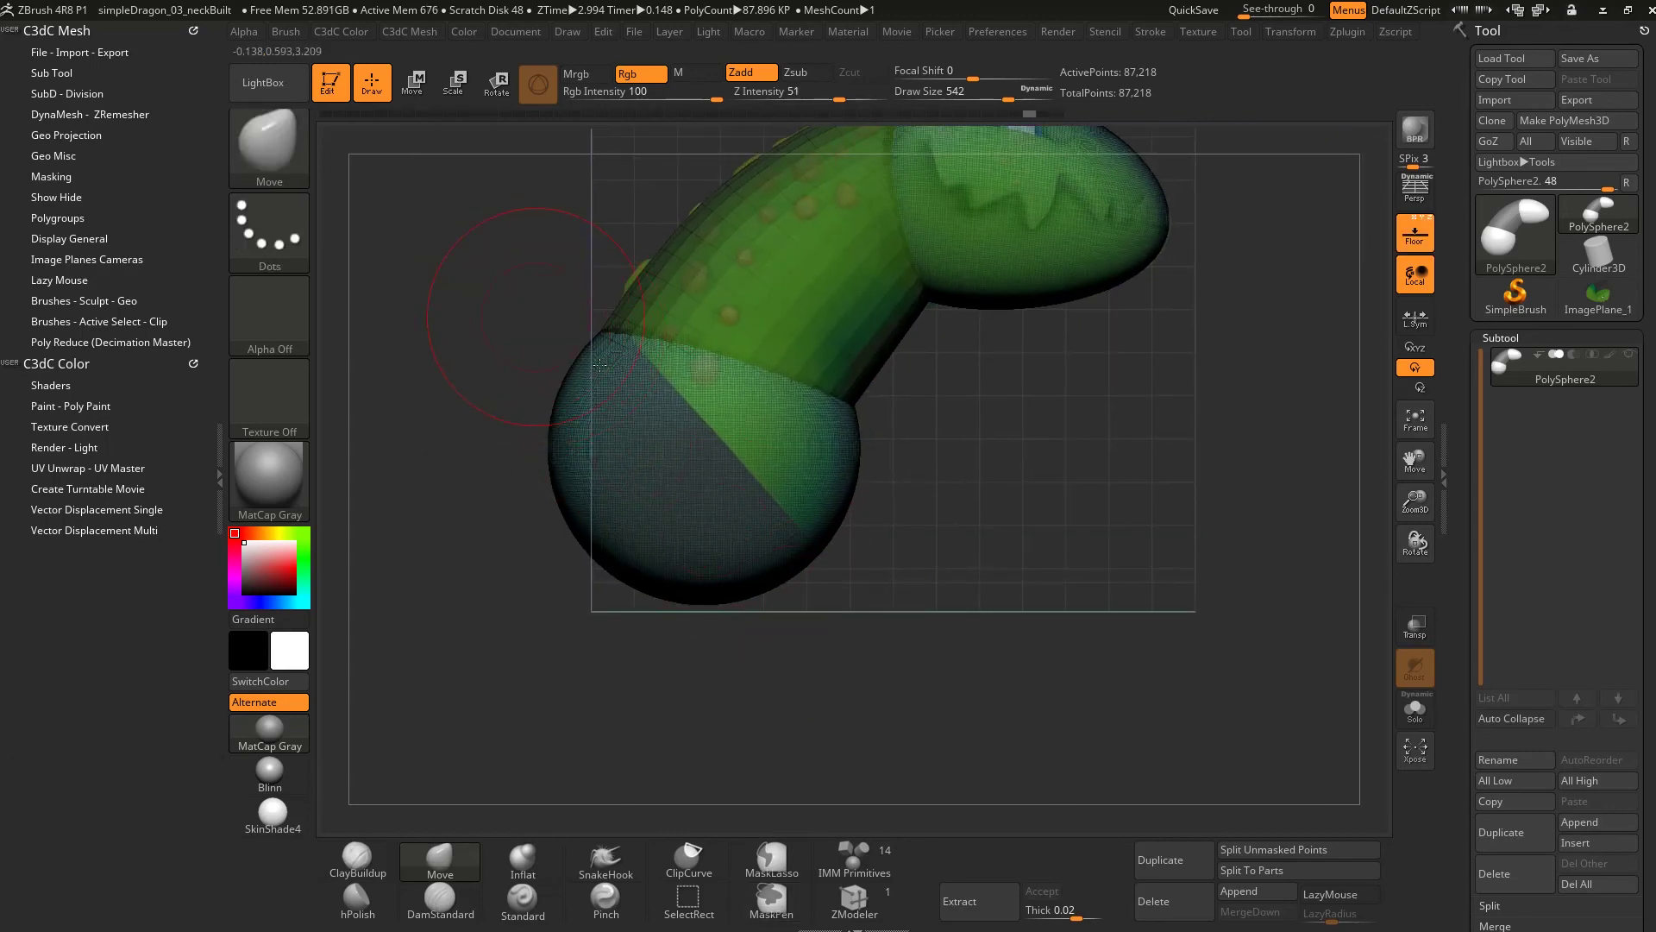
Step: Try clipping the body sphere with a diagonal ClipCurve line drawn downward from behind the neck, and undo it
{"action": "key", "text": "ctrl+shift"}
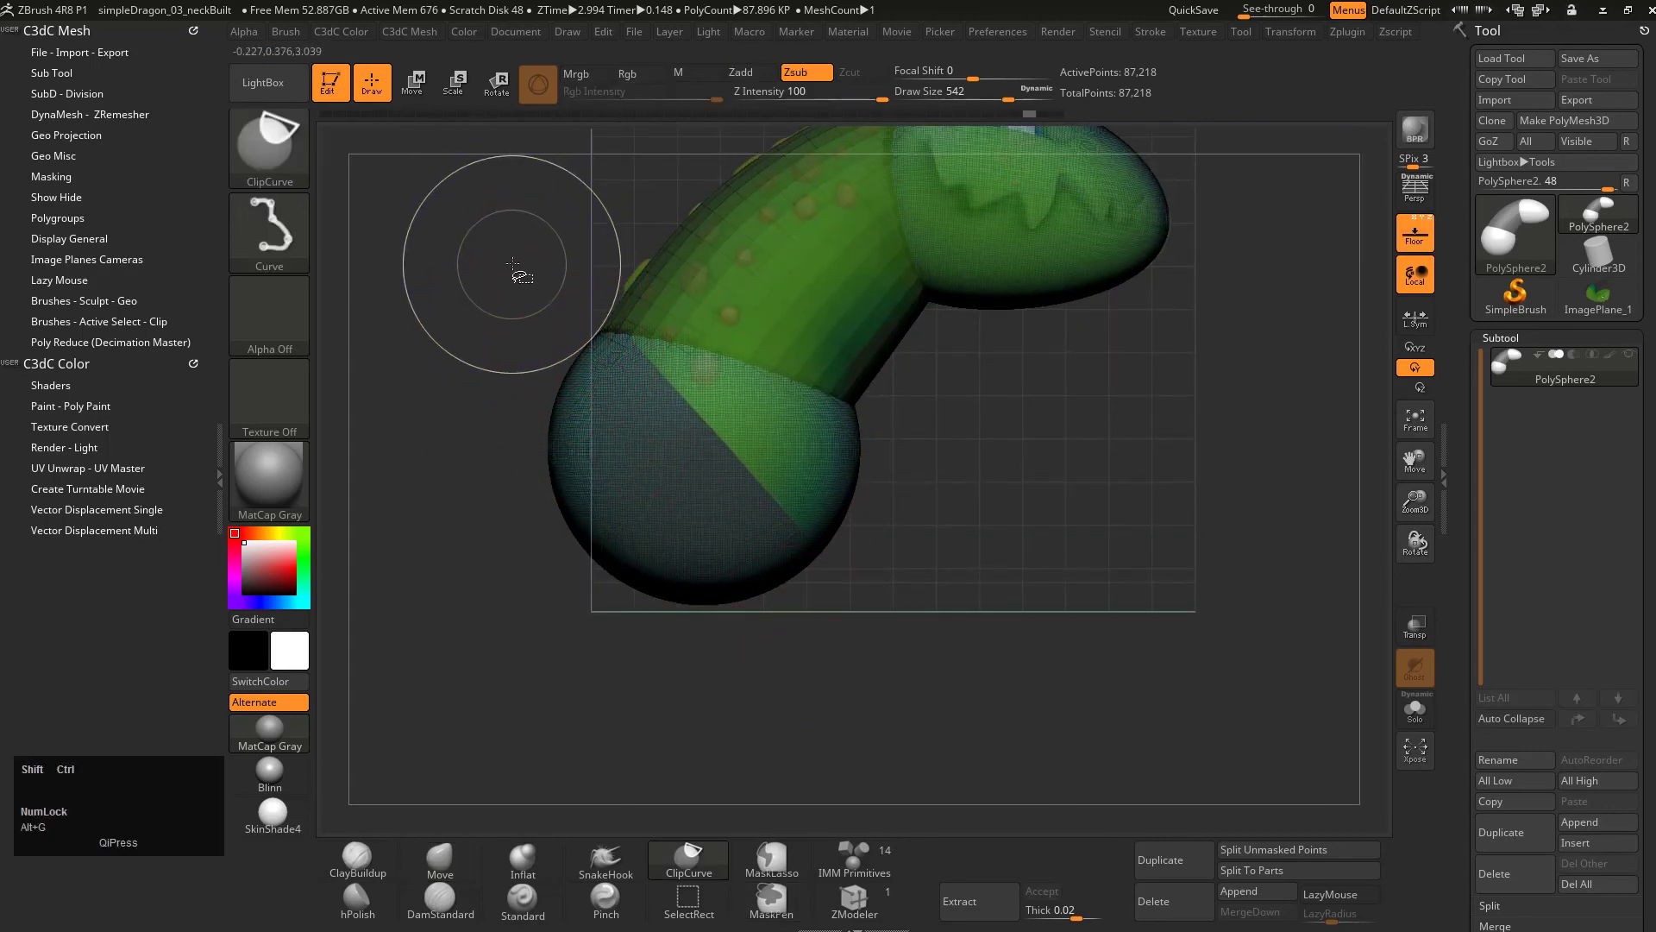
{"action": "left_click_drag", "start_coordinate": [522, 251], "coordinate": [885, 700], "text": "ctrl+shift"}
{"action": "key", "text": "ctrl+z"}
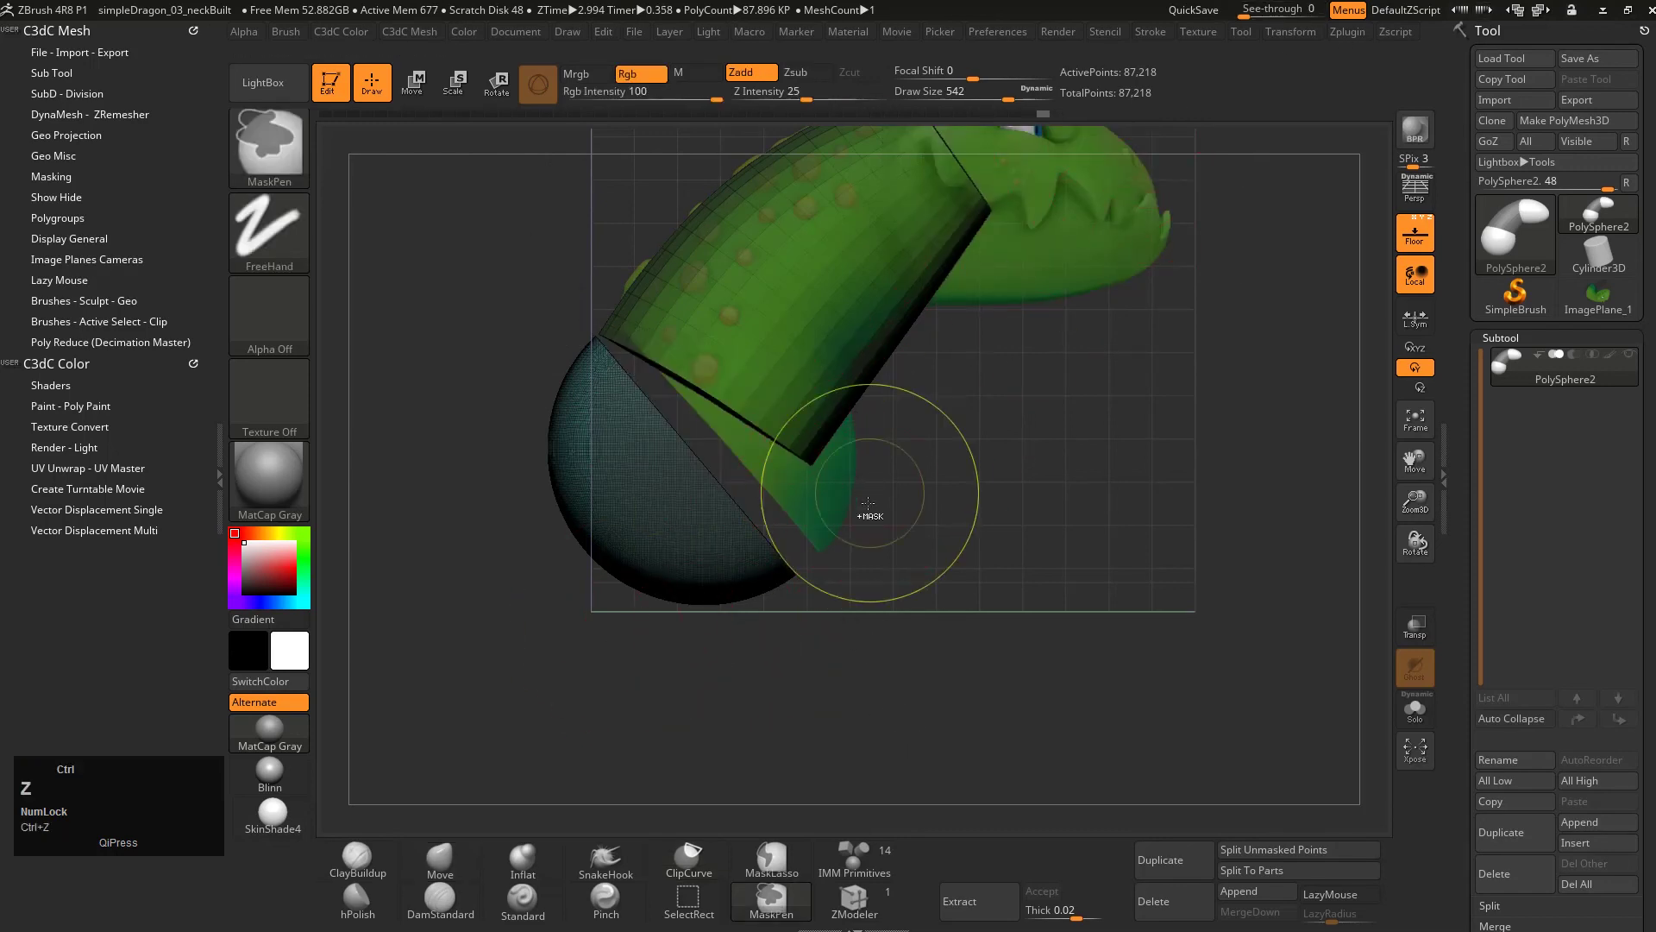
Step: Clip away the lower back part of the body sphere with a diagonal ClipCurve line running up to the base of the neck
{"action": "left_click_drag", "start_coordinate": [854, 653], "coordinate": [518, 269], "text": "ctrl+shift"}
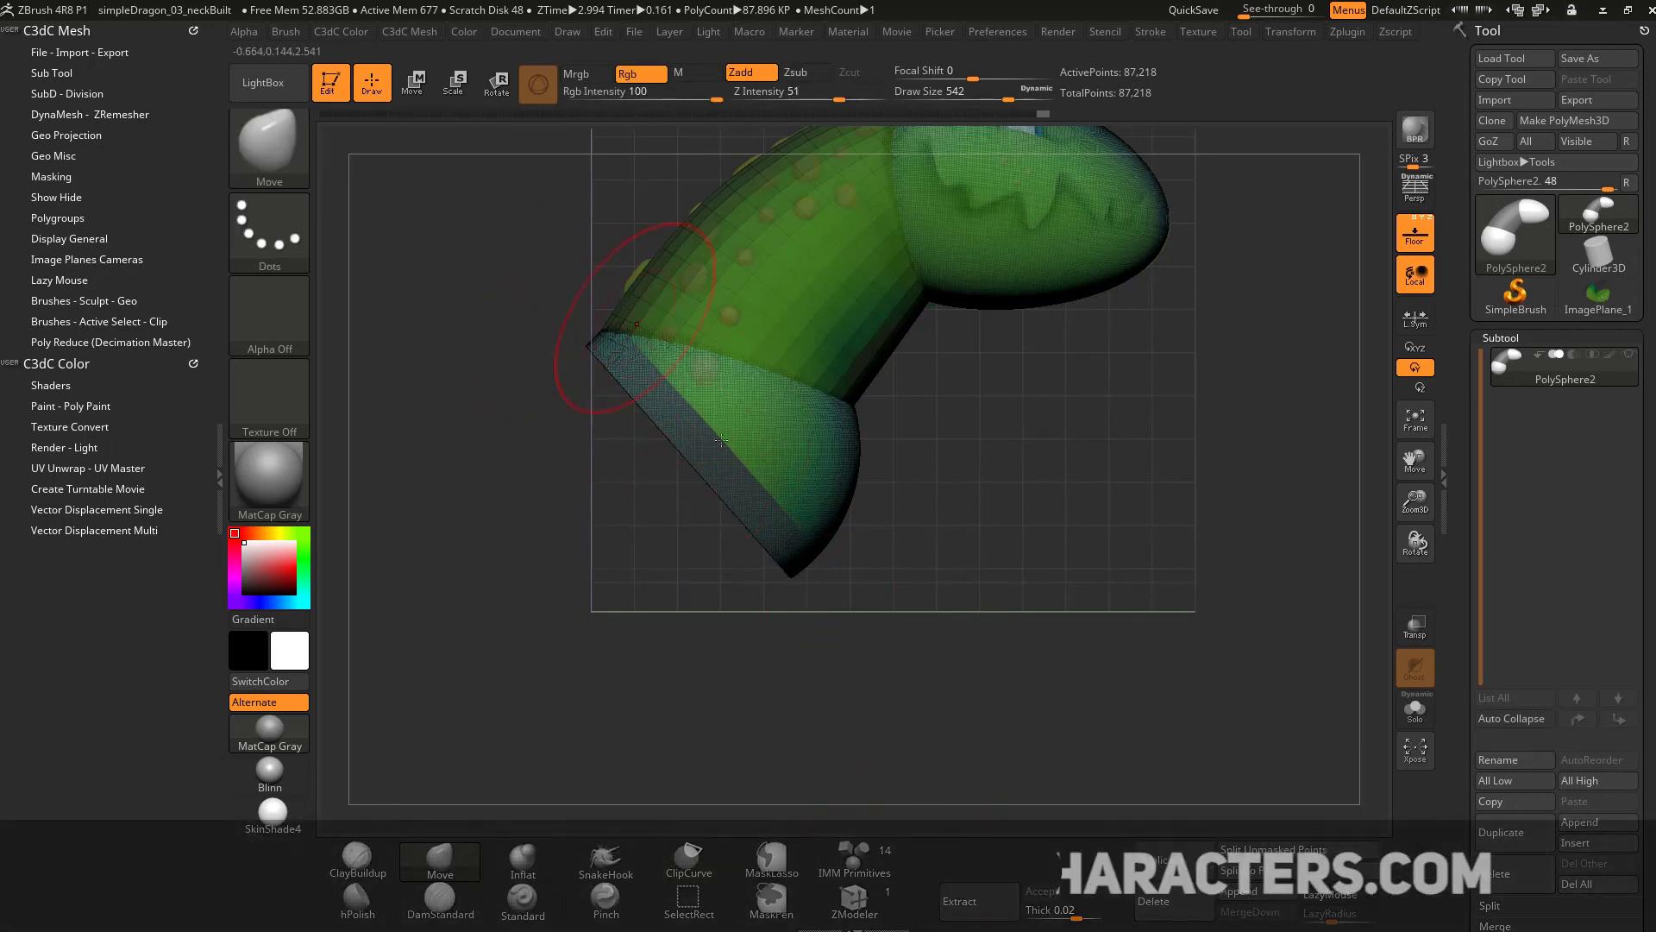
{"action": "left_click_drag", "start_coordinate": [991, 458], "coordinate": [609, 448]}
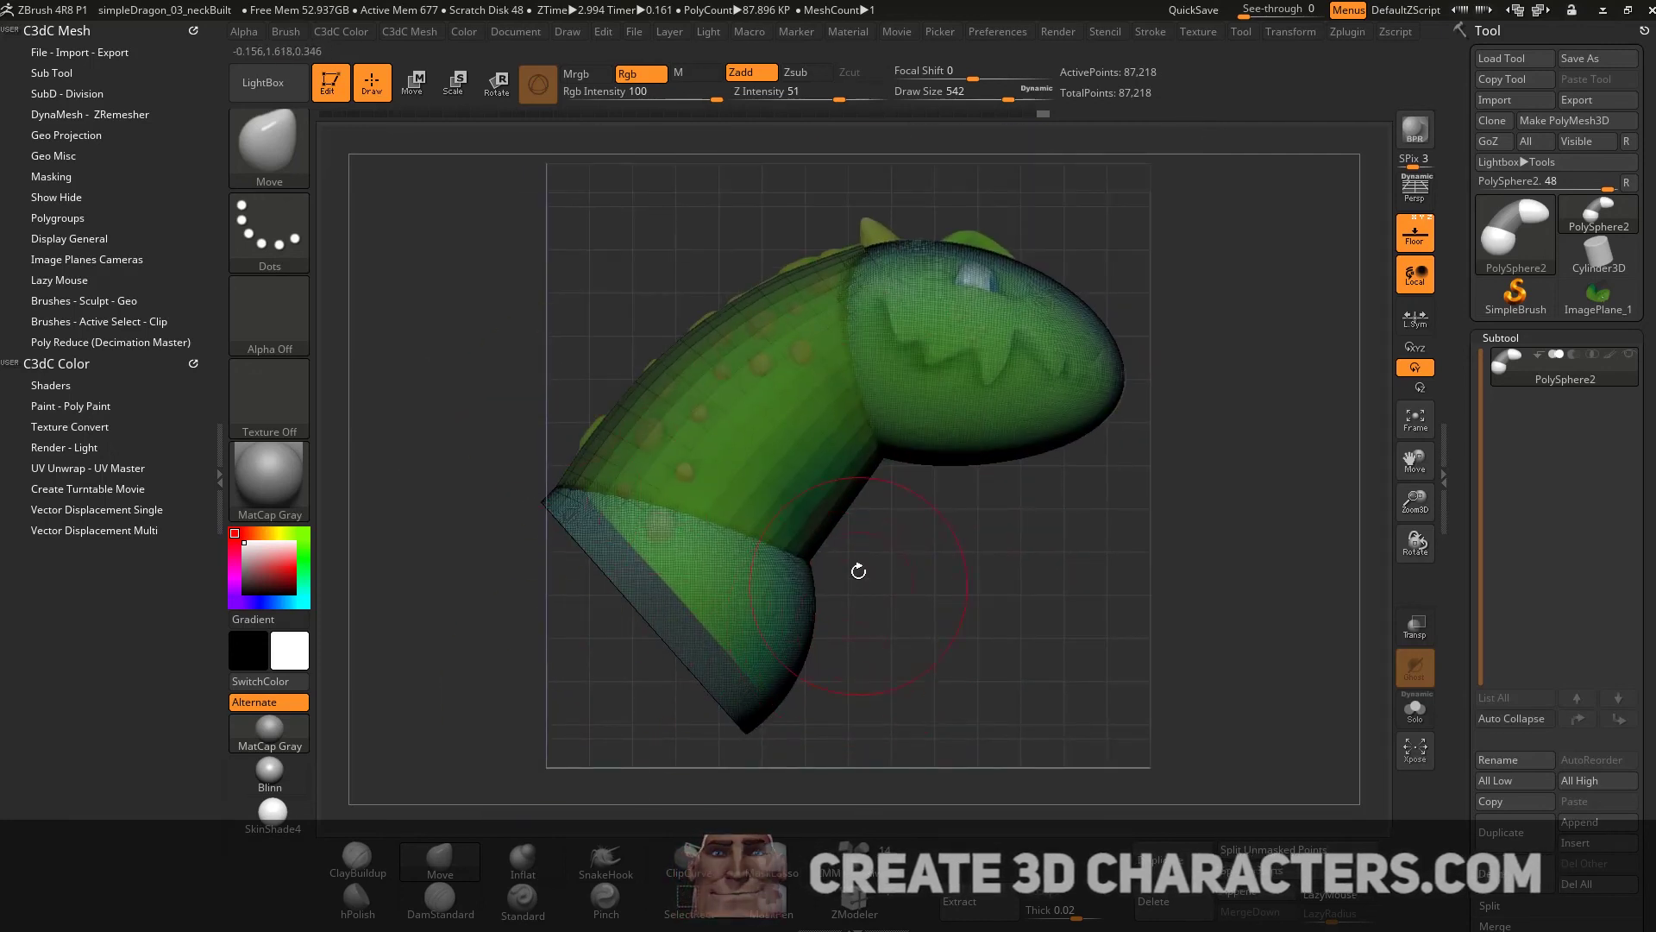